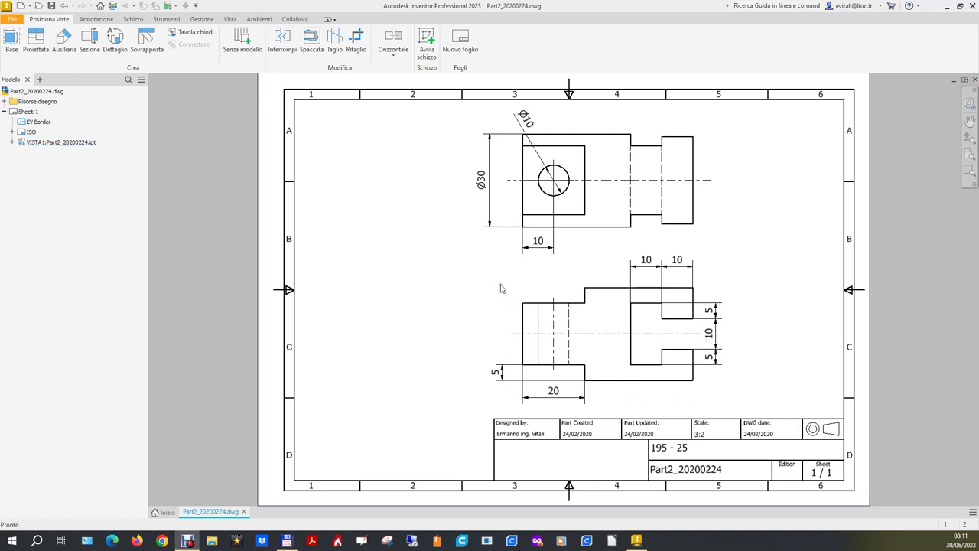
Step: Inspect the Ø30 and Ø10 dimensions and the front view in the reference drawing
{"action": "left_click", "coordinate": [482, 189]}
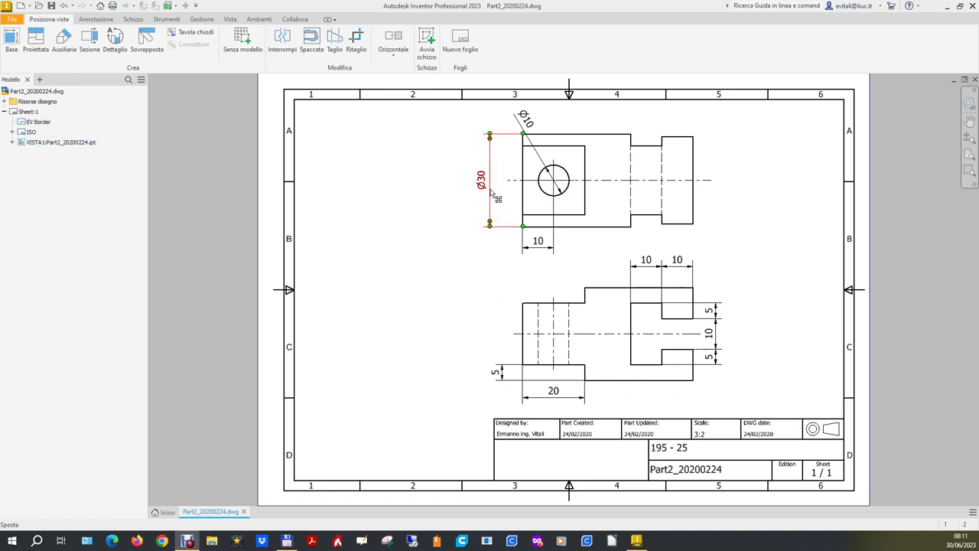
{"action": "left_click", "coordinate": [751, 195]}
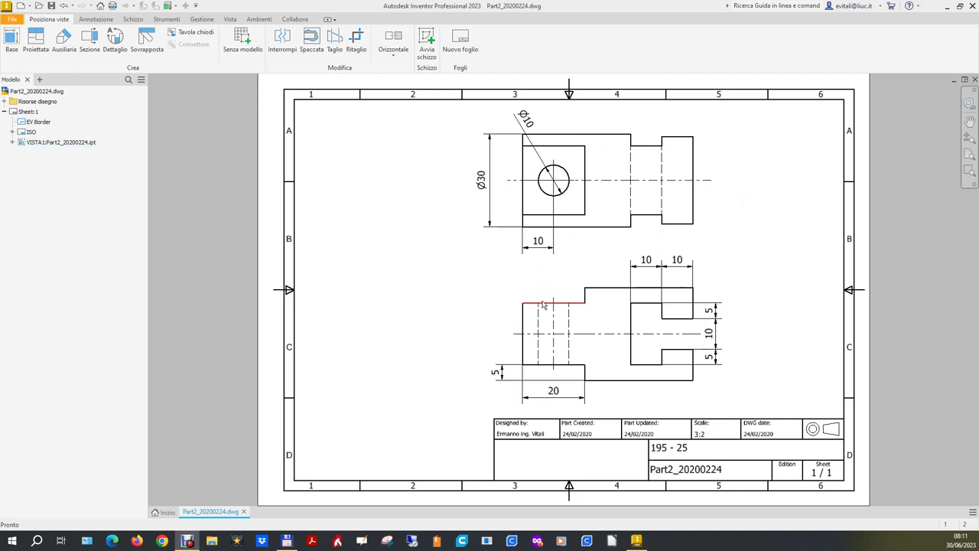
{"action": "left_click", "coordinate": [565, 186]}
{"action": "left_click", "coordinate": [686, 333]}
Step: Browse the Miei > Profess templates, cancel, and return to the reference drawing Part2_20200224.dwg
{"action": "left_click", "coordinate": [166, 511]}
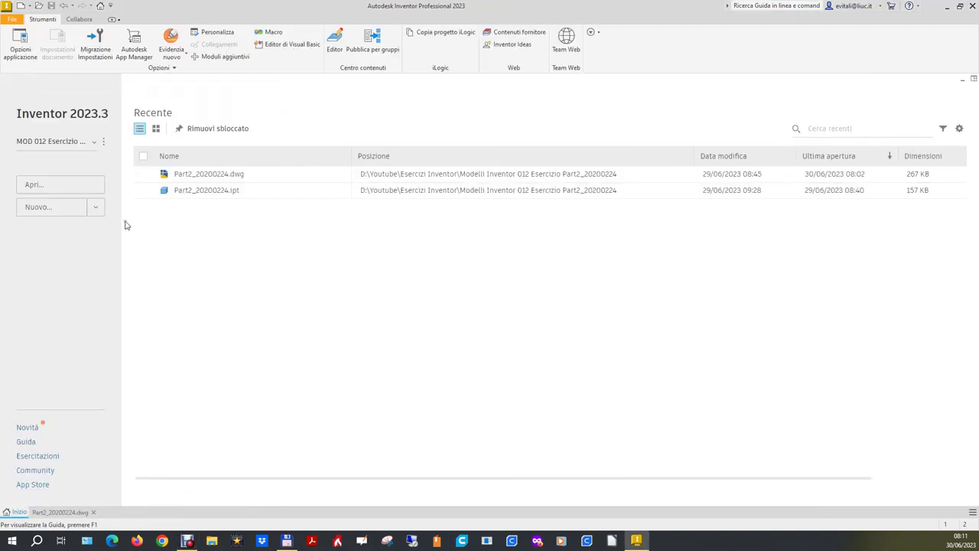
{"action": "left_click", "coordinate": [67, 213]}
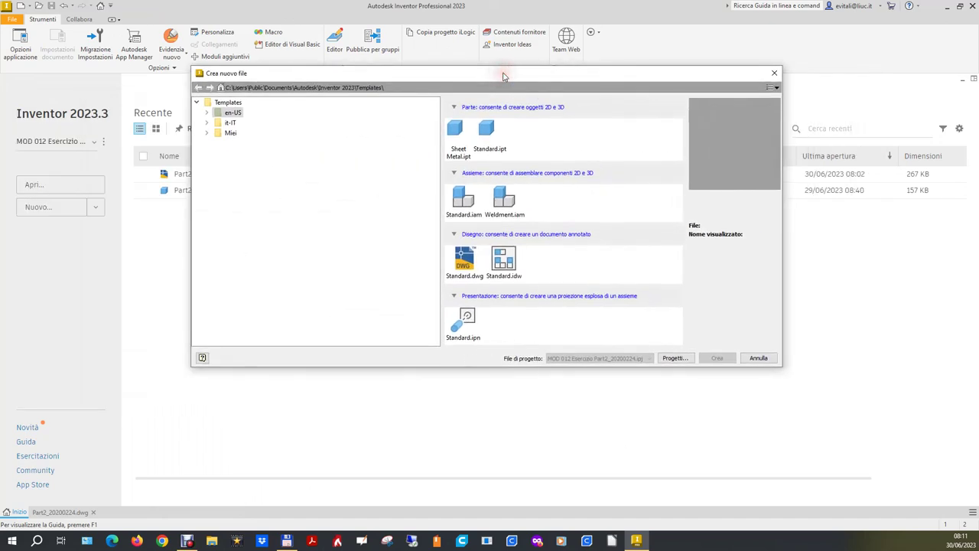
{"action": "left_click", "coordinate": [206, 132]}
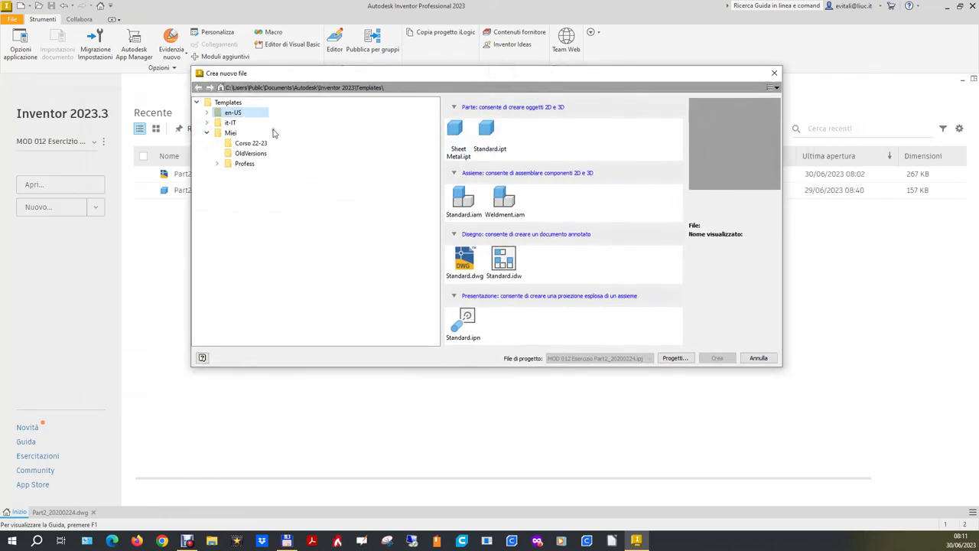
{"action": "double_click", "coordinate": [245, 163]}
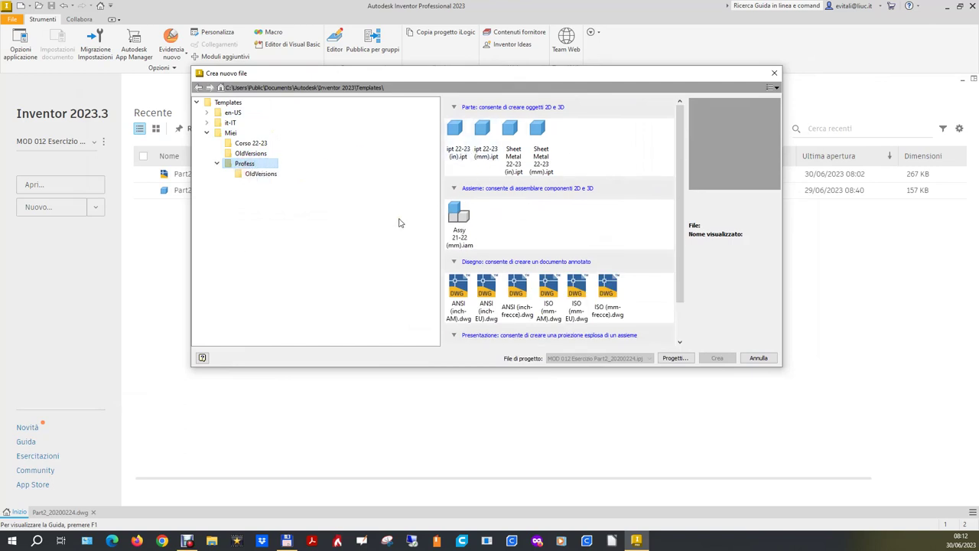
{"action": "left_click", "coordinate": [522, 77]}
{"action": "left_click", "coordinate": [758, 359]}
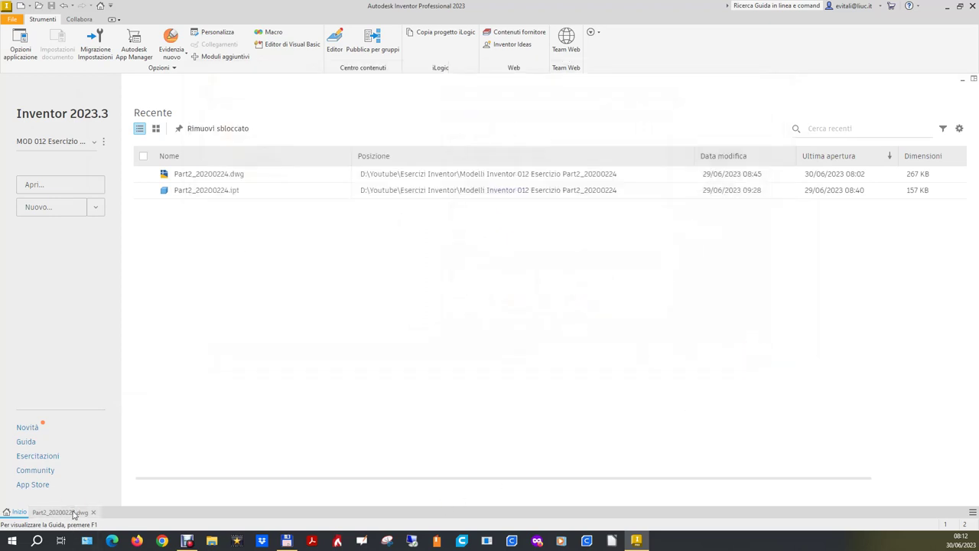
{"action": "left_click", "coordinate": [73, 513]}
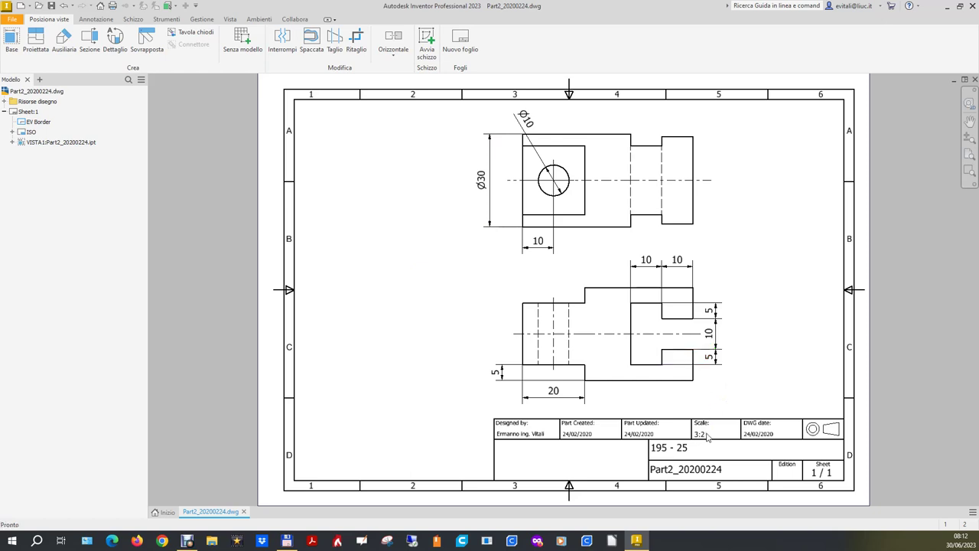
Step: Create the new part Parte1 from the ipt 22-23 (mm) template
{"action": "left_click", "coordinate": [166, 512]}
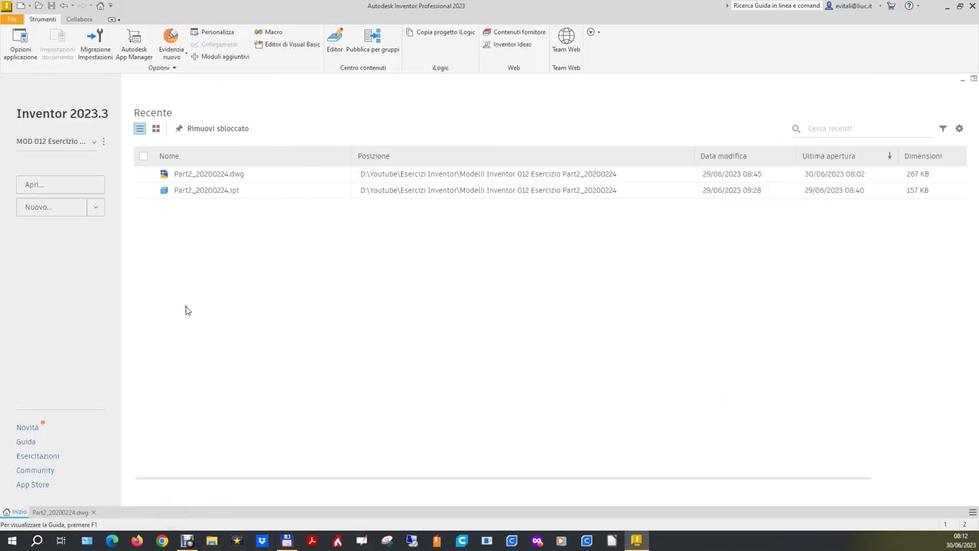
{"action": "left_click", "coordinate": [63, 212]}
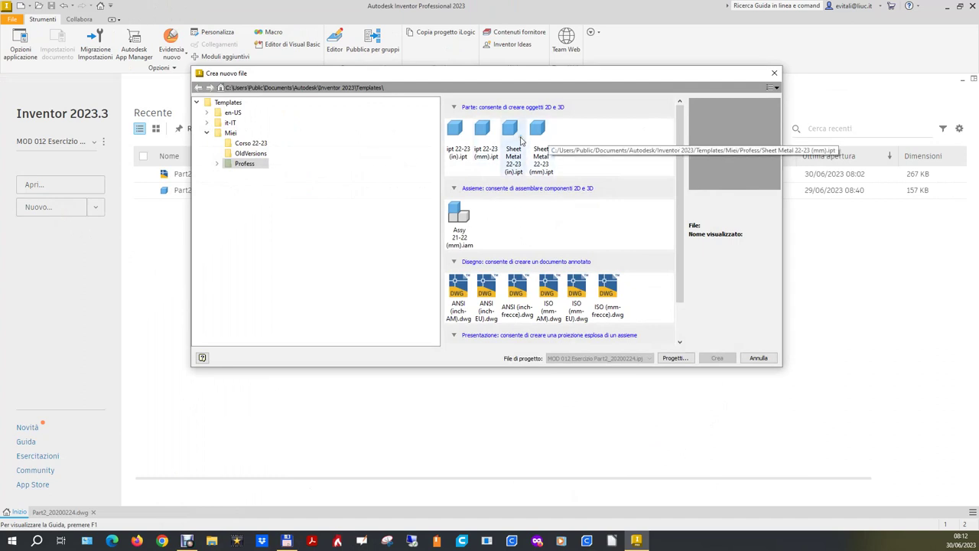
{"action": "double_click", "coordinate": [482, 132]}
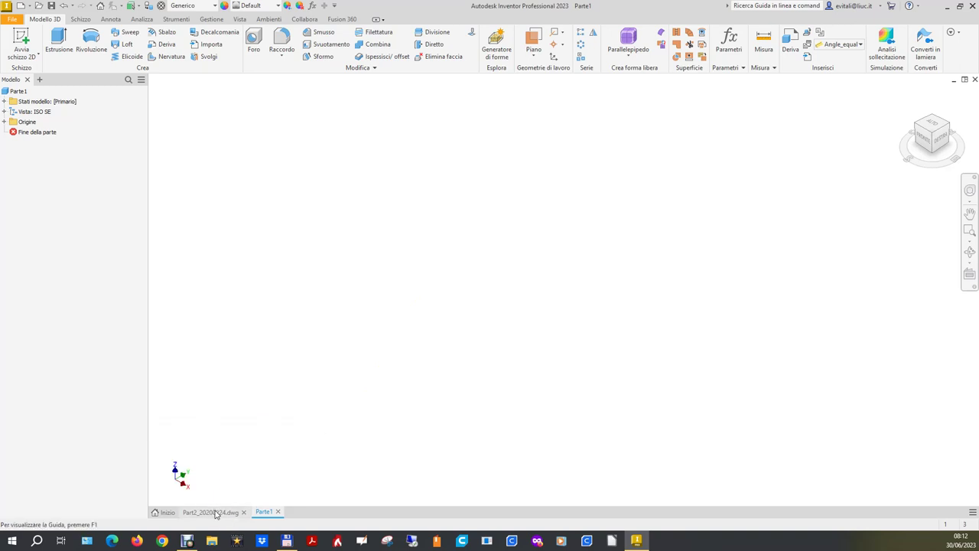
Step: Create a drawing from the ISO (mm-EU) template, then close that unwanted Disegno1
{"action": "left_click", "coordinate": [215, 513]}
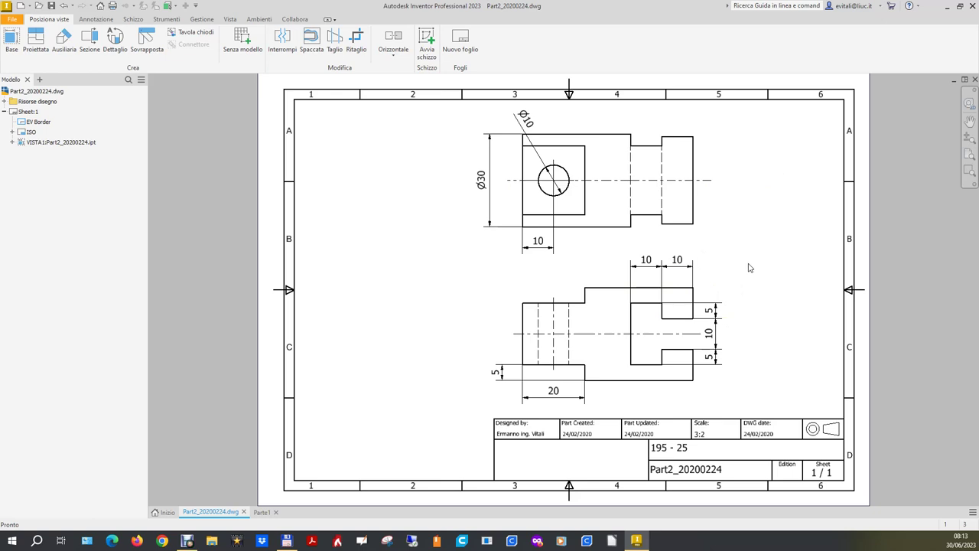
{"action": "left_click", "coordinate": [163, 512]}
{"action": "left_click", "coordinate": [60, 210]}
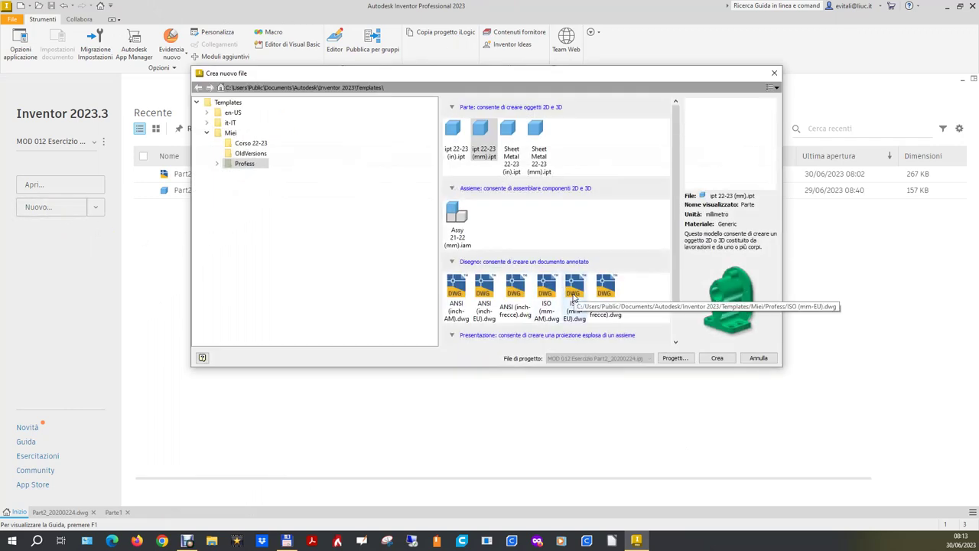
{"action": "double_click", "coordinate": [573, 296]}
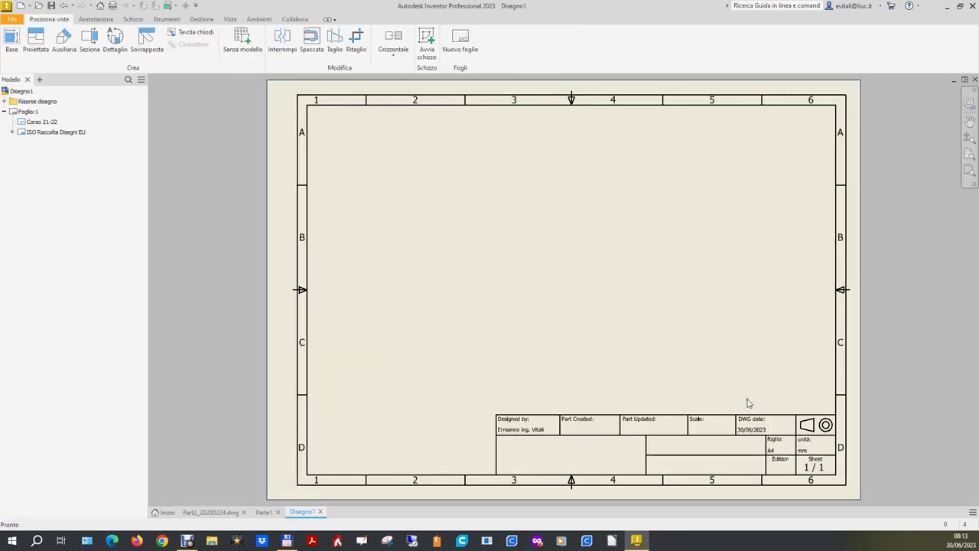
{"action": "left_click", "coordinate": [208, 512]}
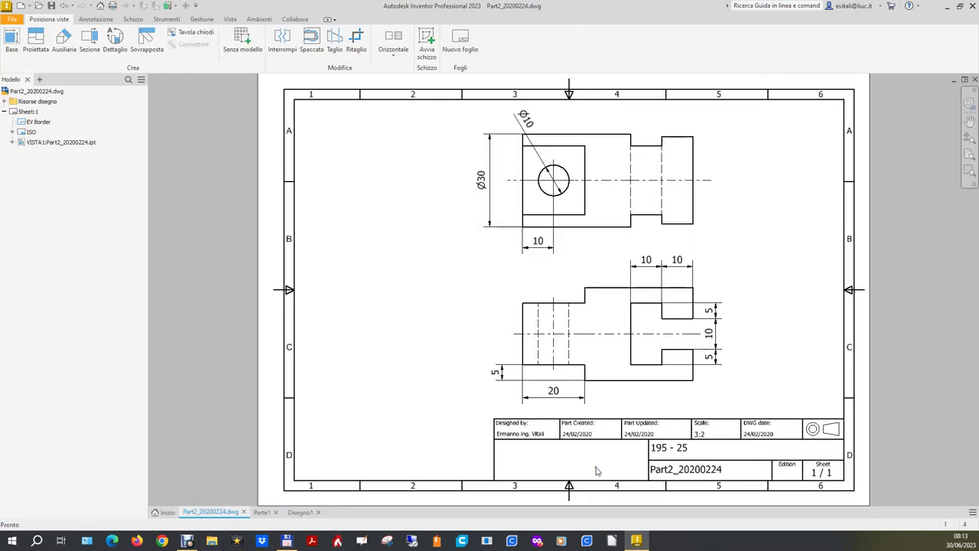
{"action": "left_click", "coordinate": [317, 512]}
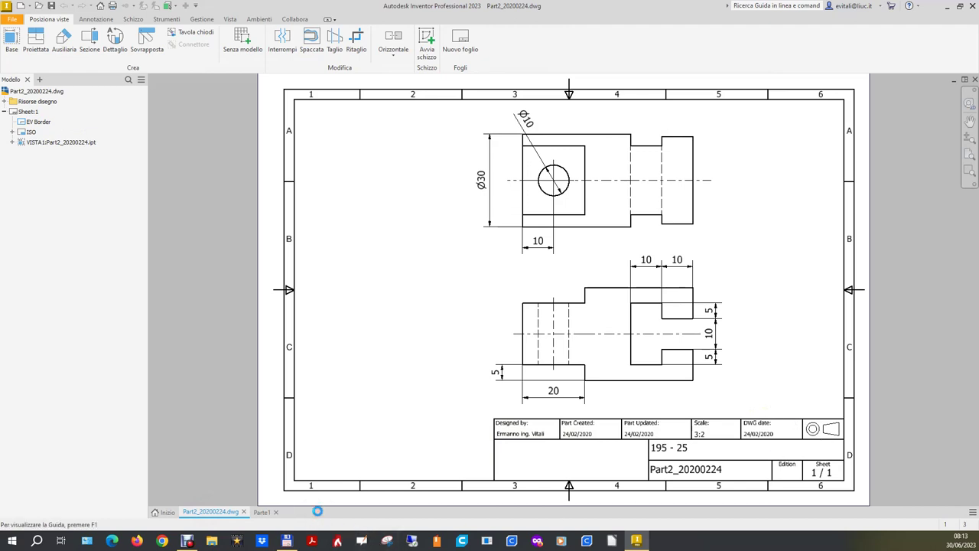
Step: Create Disegno2 from the ISO (mm-AM) template and compare it with the reference drawing
{"action": "left_click", "coordinate": [168, 512]}
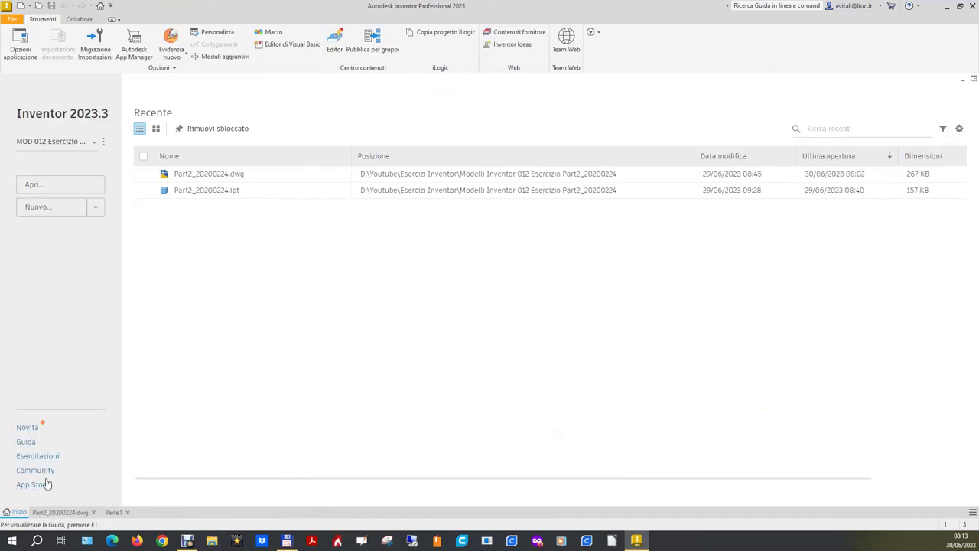
{"action": "left_click", "coordinate": [40, 211]}
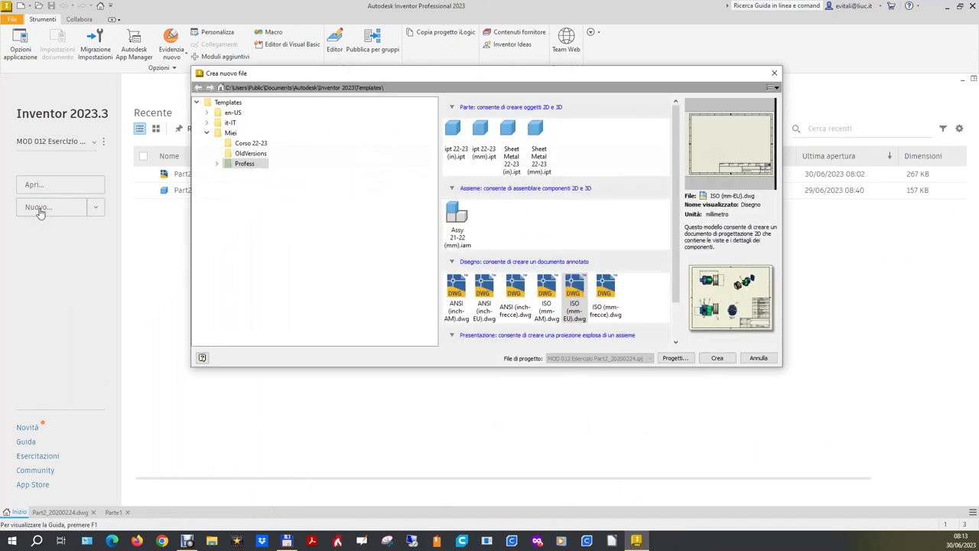
{"action": "double_click", "coordinate": [541, 299]}
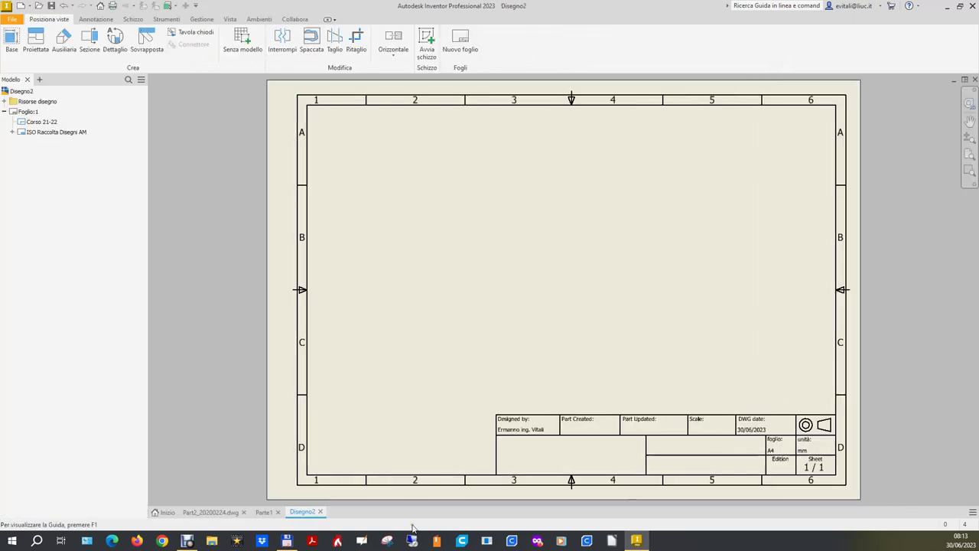
{"action": "left_click", "coordinate": [219, 515]}
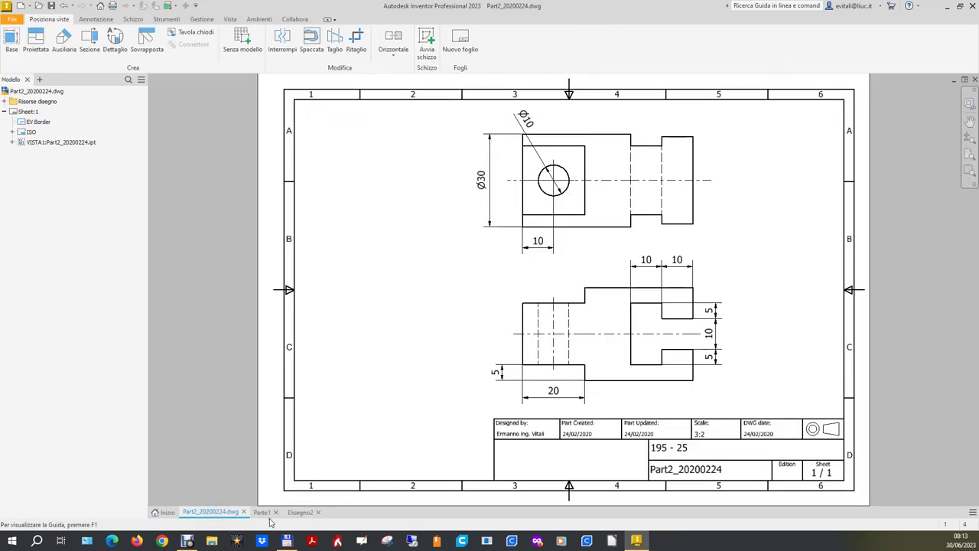
{"action": "left_click", "coordinate": [300, 512]}
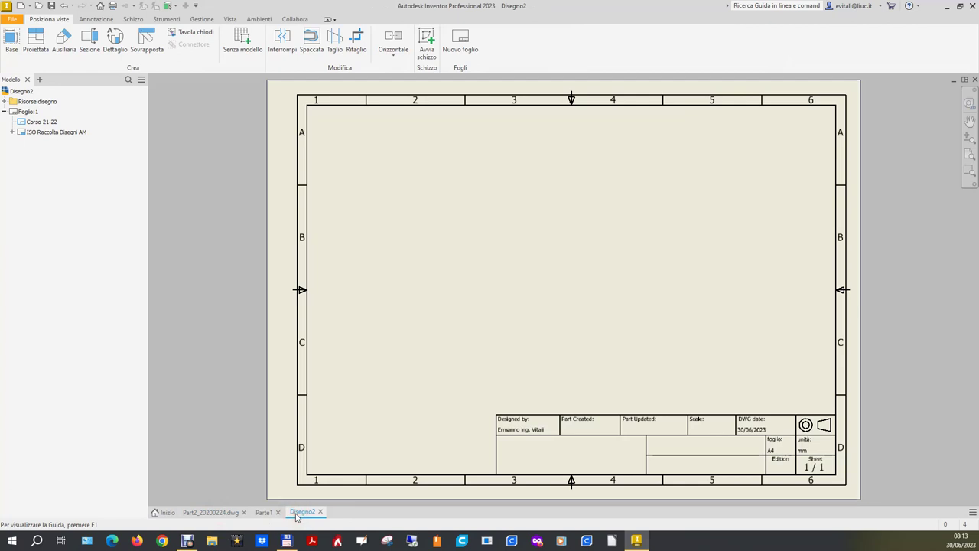
Step: Tile the documents vertically, dock Disegno2 below Part2_20200224.dwg, and activate the reference drawing
{"action": "left_click", "coordinate": [972, 512]}
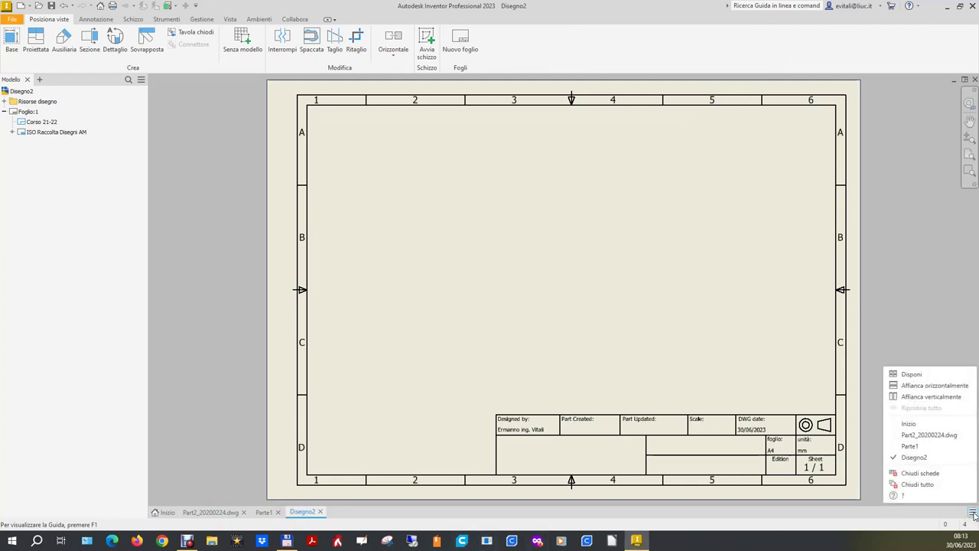
{"action": "left_click", "coordinate": [941, 397]}
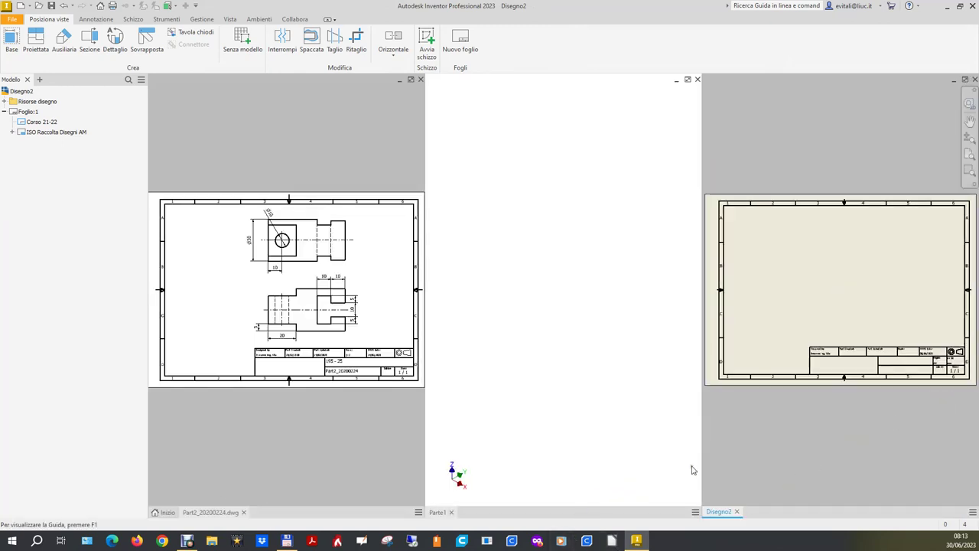
{"action": "mouse_move", "coordinate": [715, 512]}
{"action": "left_mouse_down"}
{"action": "mouse_move", "coordinate": [514, 478]}
{"action": "mouse_move", "coordinate": [305, 513]}
{"action": "left_mouse_up"}
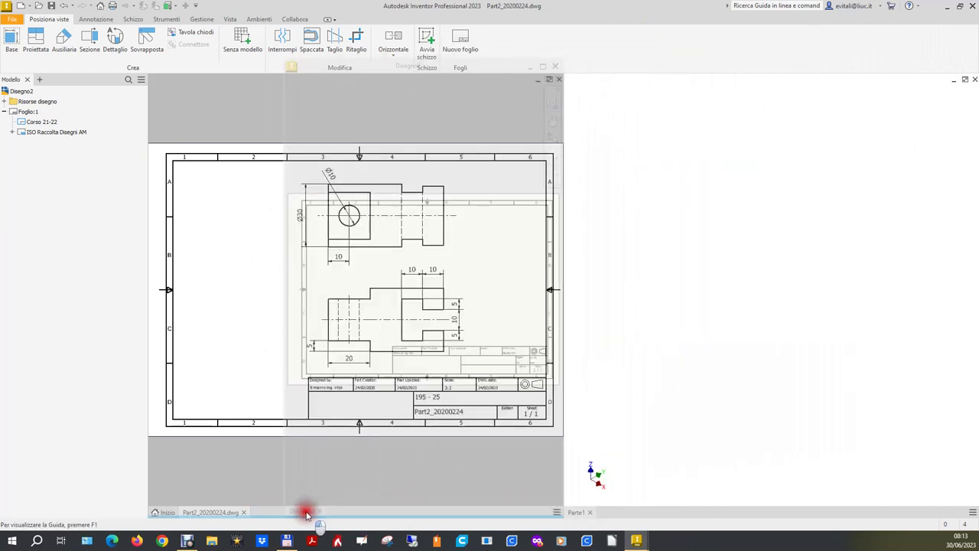
{"action": "left_click_drag", "start_coordinate": [305, 512], "coordinate": [305, 517]}
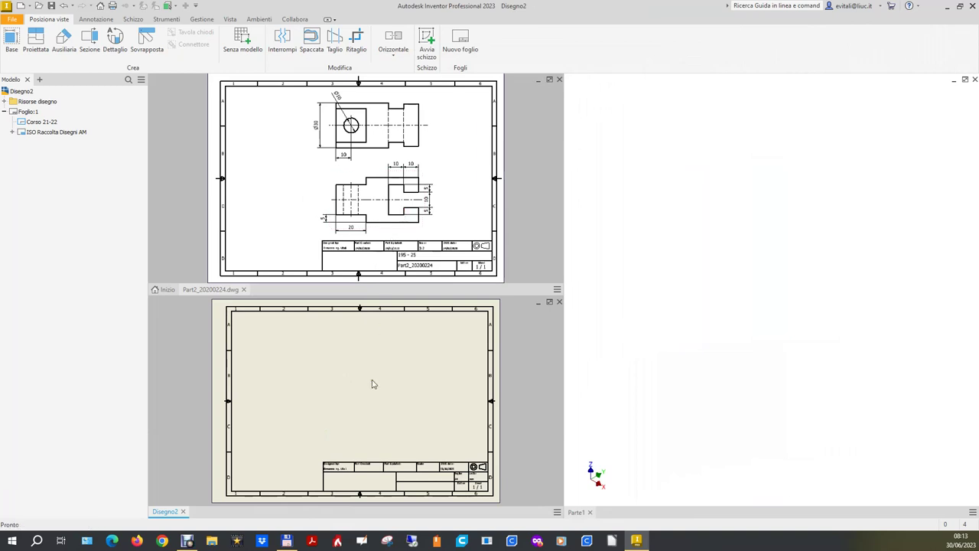
{"action": "left_click", "coordinate": [792, 352]}
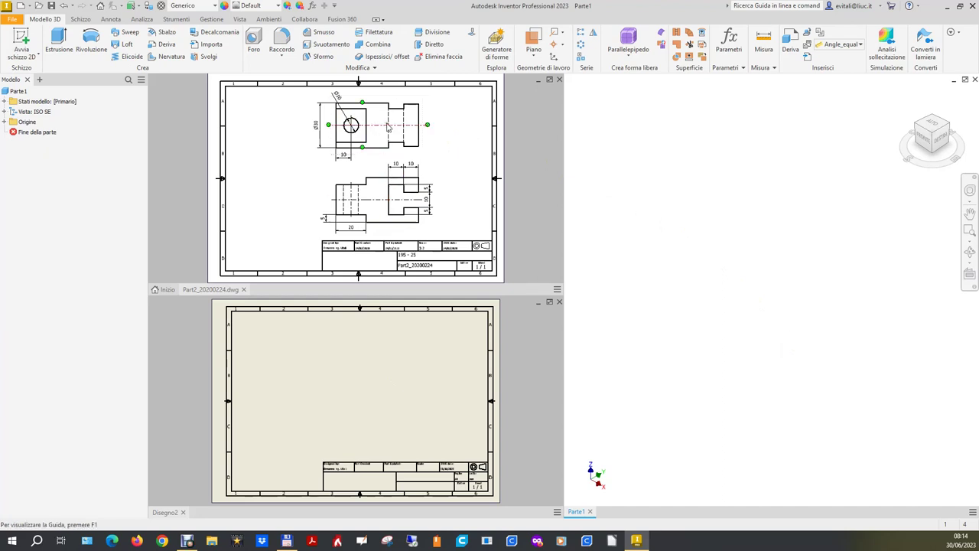
{"action": "left_click", "coordinate": [446, 164]}
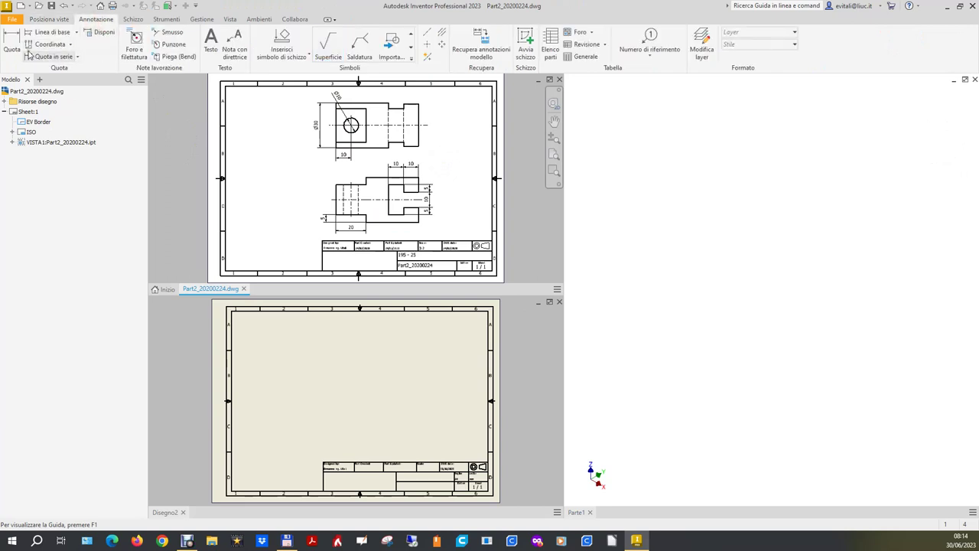
Step: Add the 55 overall length dimension between the part's end edges above the top view
{"action": "left_click", "coordinate": [12, 42]}
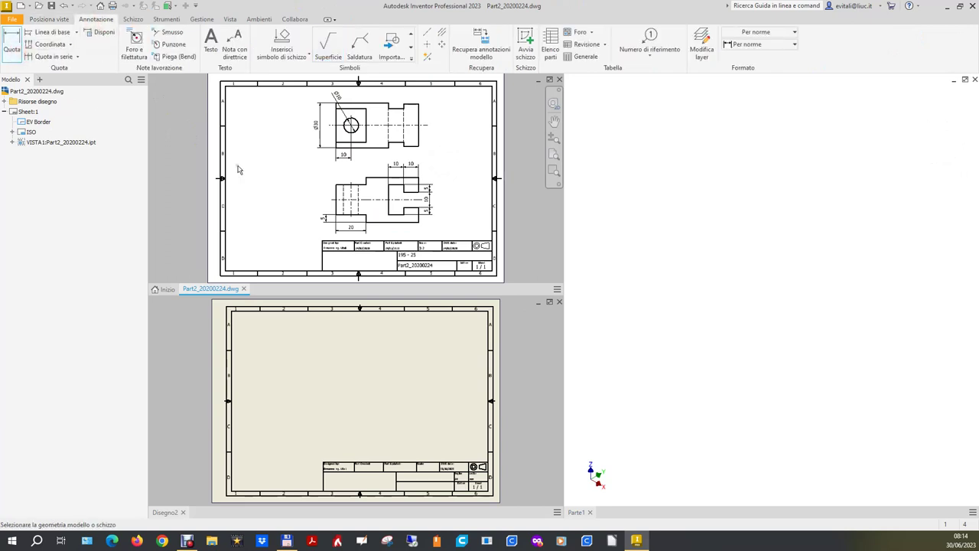
{"action": "left_click", "coordinate": [336, 132]}
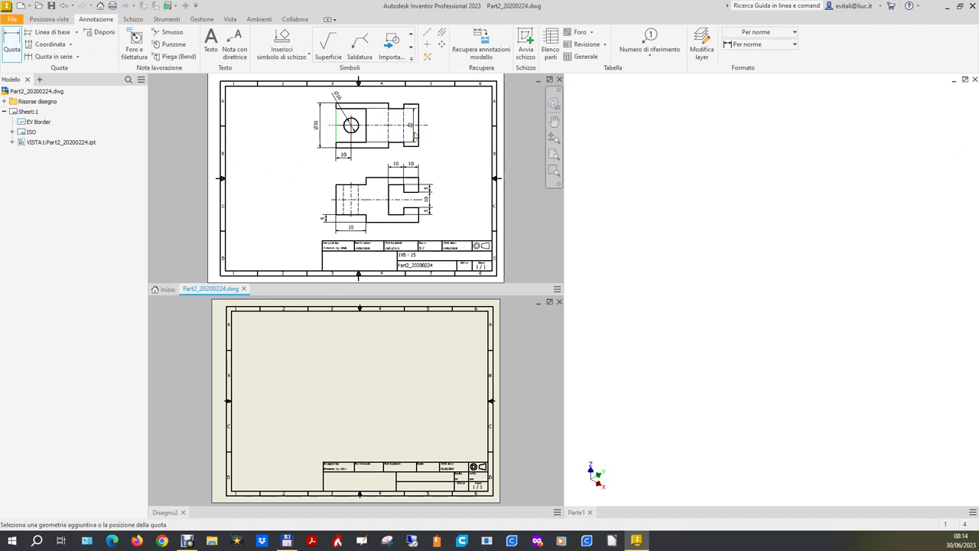
{"action": "left_click", "coordinate": [419, 135]}
{"action": "scroll", "coordinate": [418, 130], "scroll_direction": "down", "scroll_amount": 2}
{"action": "scroll", "coordinate": [417, 121], "scroll_direction": "up", "scroll_amount": 2}
{"action": "scroll", "coordinate": [421, 124], "scroll_direction": "up", "scroll_amount": 2}
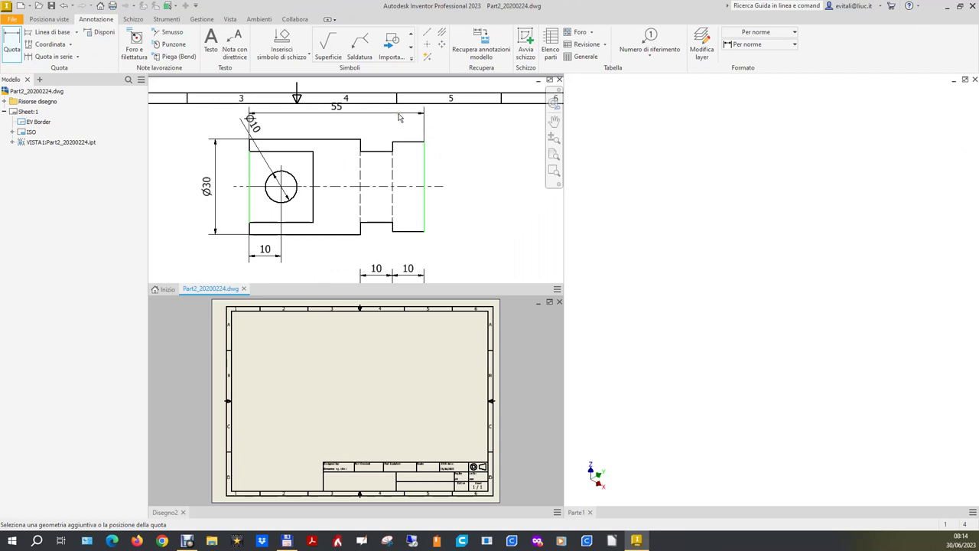
{"action": "left_click", "coordinate": [397, 121]}
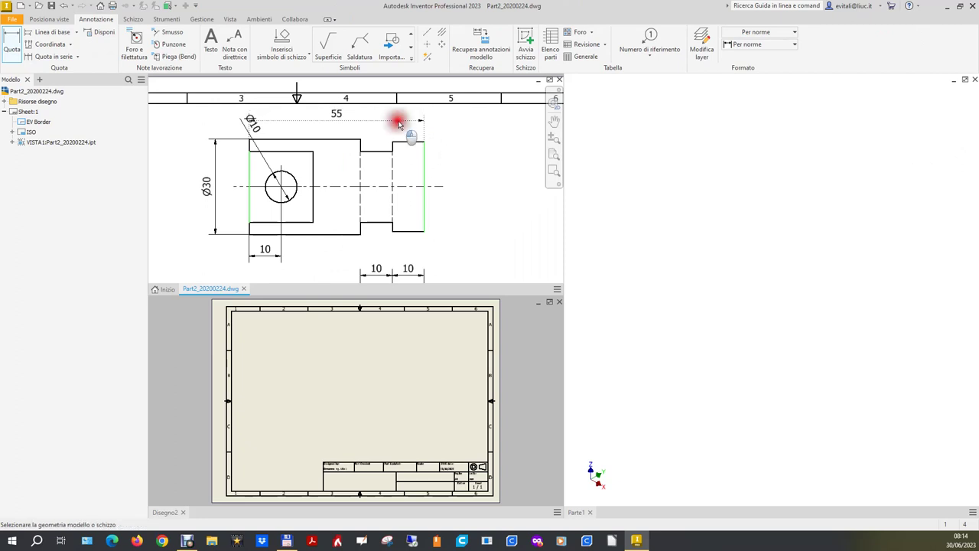
{"action": "key", "text": "Escape"}
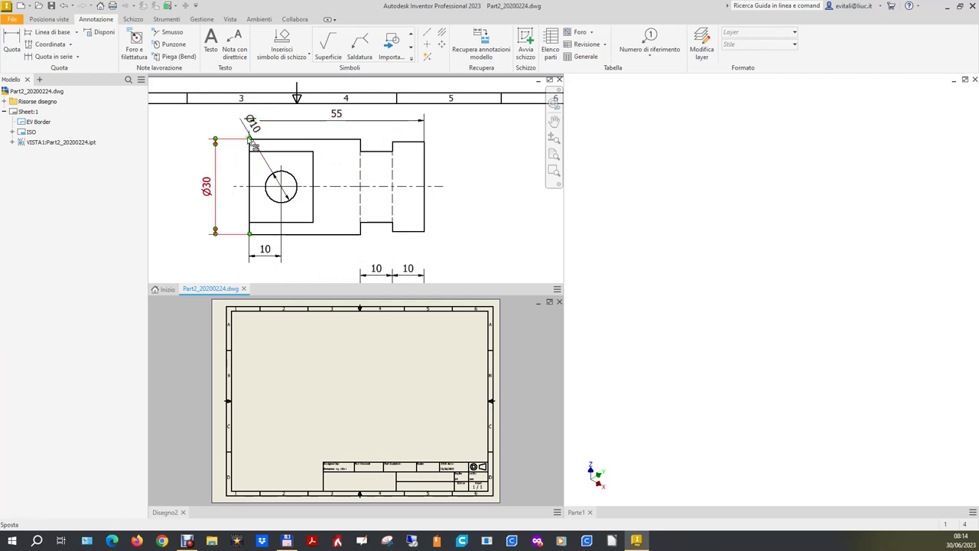
Step: Reposition the Ø10 label and the small 5 dimension, then switch to Parte1
{"action": "scroll", "coordinate": [255, 127], "scroll_direction": "down", "scroll_amount": 3}
{"action": "left_click_drag", "start_coordinate": [256, 127], "coordinate": [229, 118]}
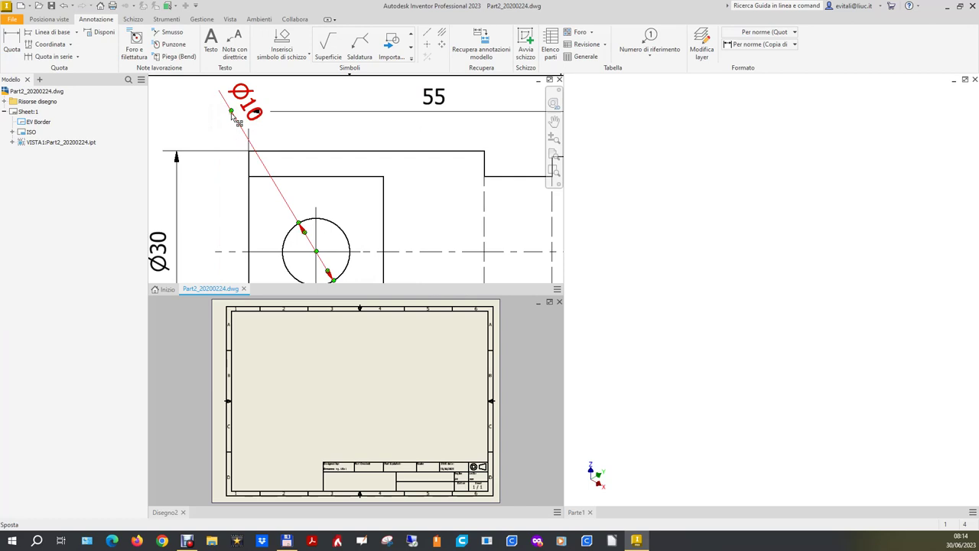
{"action": "left_click_drag", "start_coordinate": [231, 112], "coordinate": [213, 128]}
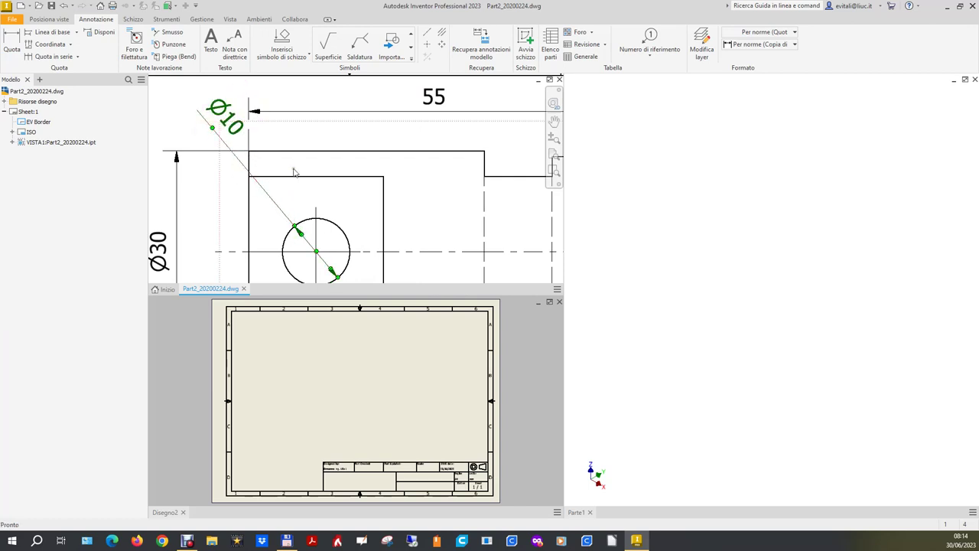
{"action": "scroll", "coordinate": [291, 170], "scroll_direction": "up", "scroll_amount": 2}
{"action": "scroll", "coordinate": [310, 181], "scroll_direction": "up", "scroll_amount": 2}
{"action": "scroll", "coordinate": [310, 182], "scroll_direction": "up", "scroll_amount": 2}
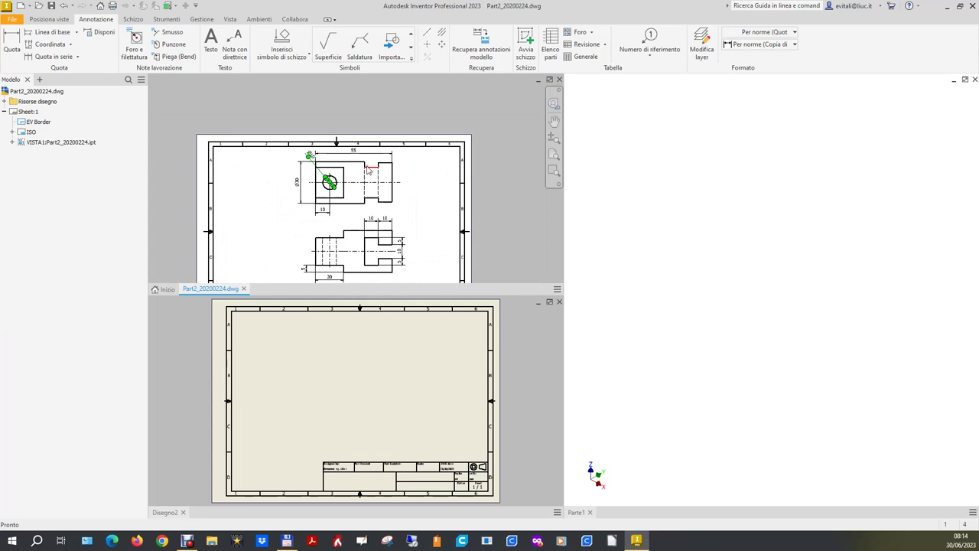
{"action": "scroll", "coordinate": [381, 182], "scroll_direction": "up", "scroll_amount": 1}
{"action": "scroll", "coordinate": [395, 226], "scroll_direction": "down", "scroll_amount": 2}
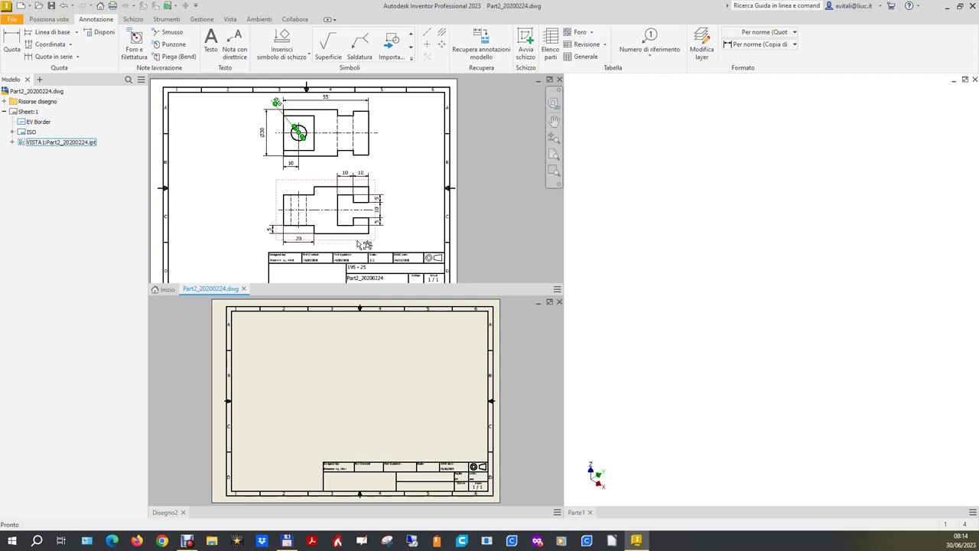
{"action": "left_click_drag", "start_coordinate": [312, 229], "coordinate": [313, 239]}
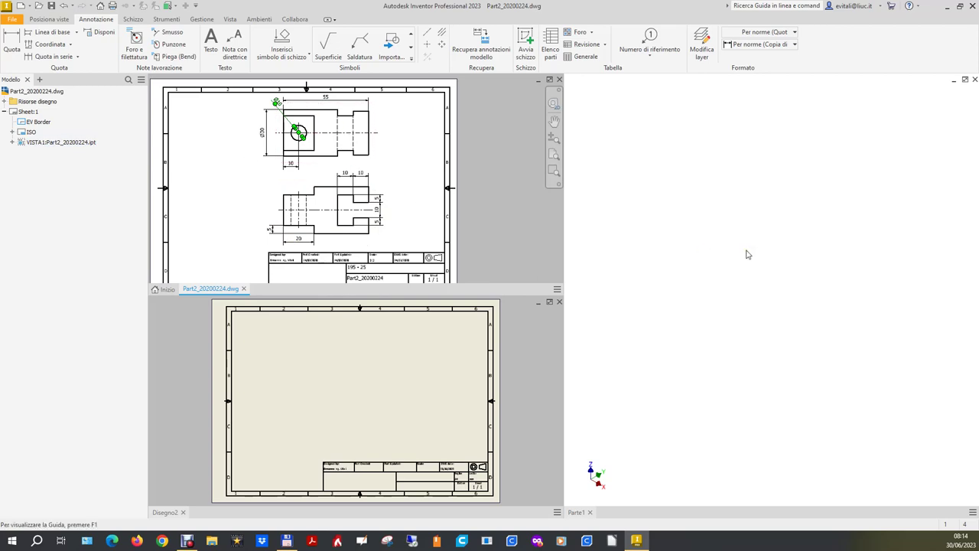
{"action": "left_click", "coordinate": [697, 324]}
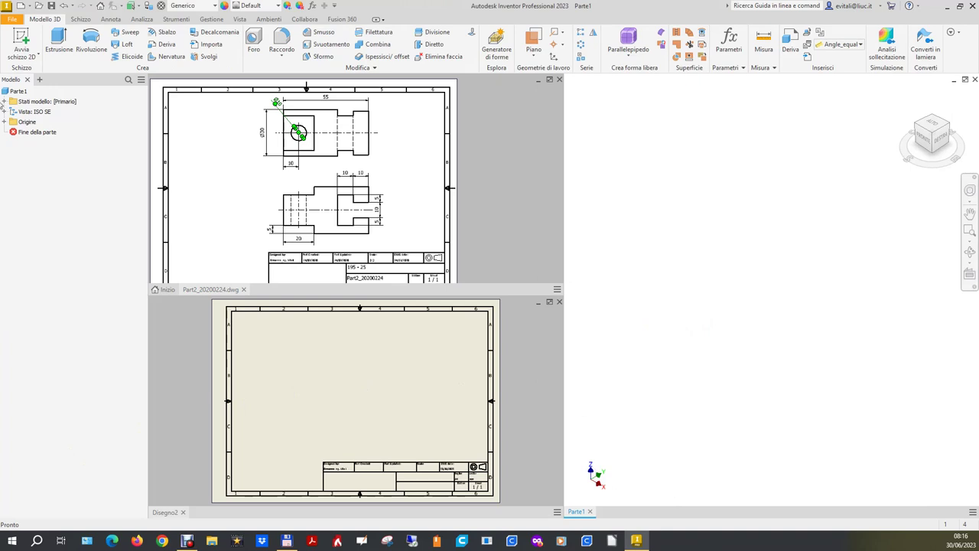
Step: Start a new sketch on Piano YZ and draw a circle
{"action": "left_click", "coordinate": [711, 388]}
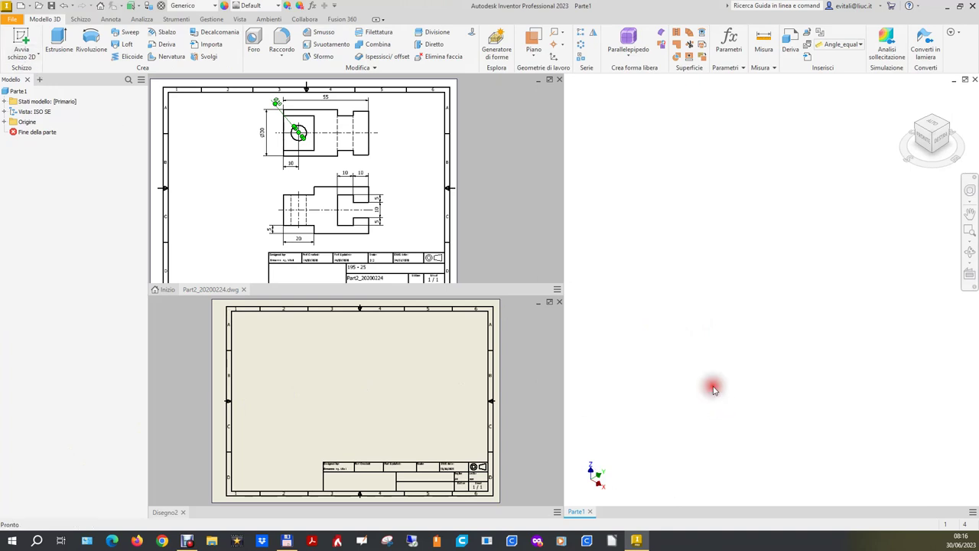
{"action": "left_click", "coordinate": [6, 125]}
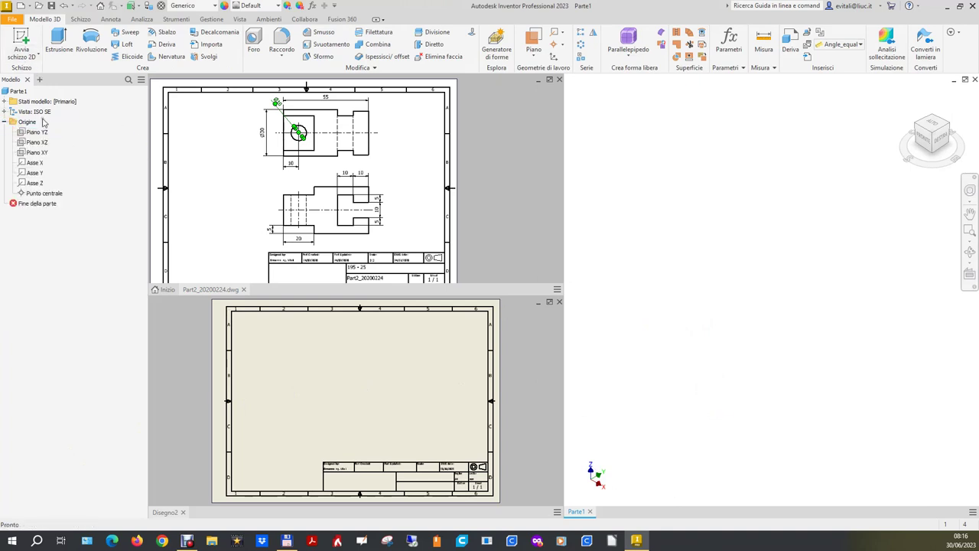
{"action": "left_click", "coordinate": [784, 282]}
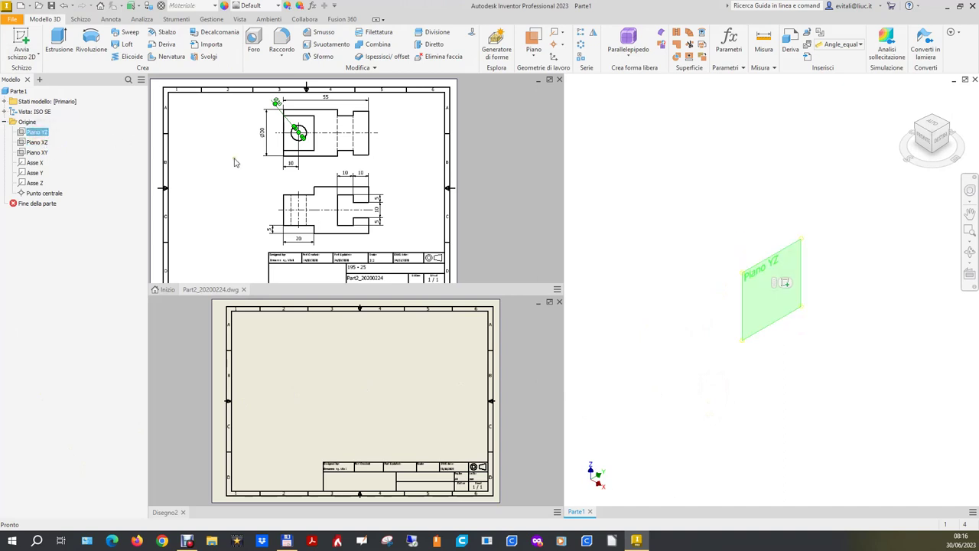
{"action": "left_click", "coordinate": [785, 283]}
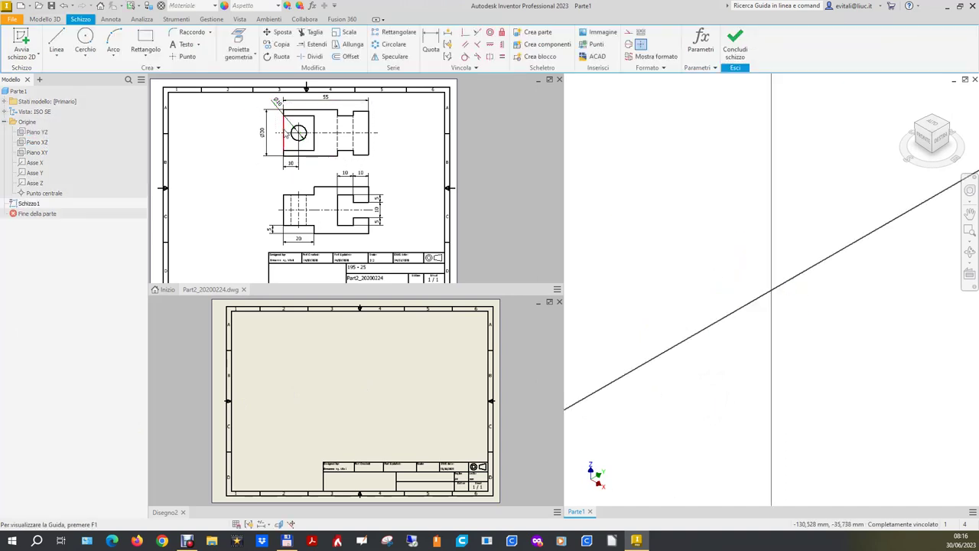
{"action": "left_click", "coordinate": [93, 46]}
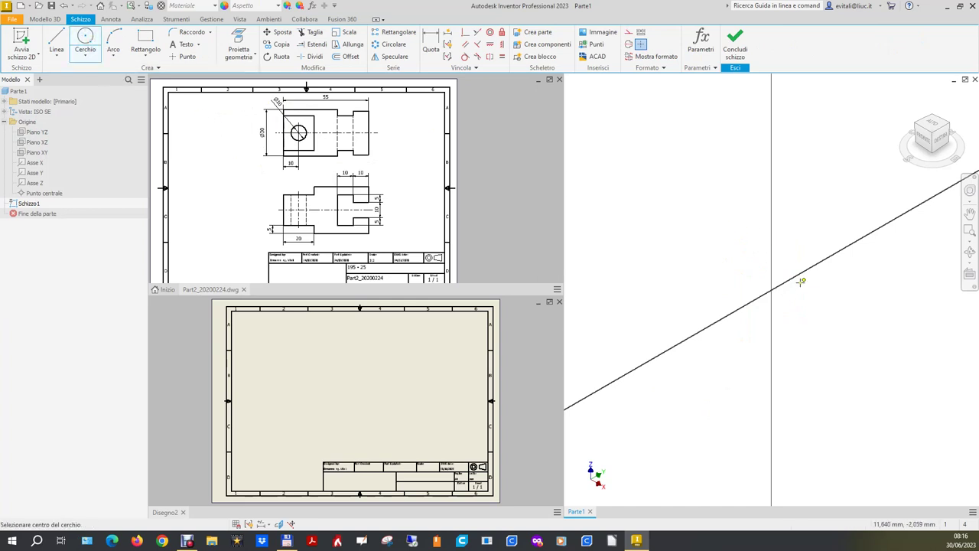
{"action": "left_click", "coordinate": [760, 315]}
{"action": "left_click", "coordinate": [755, 253]}
Step: Dimension the circle to Ø30, constrain its centre to the origin, and finish the sketch
{"action": "key", "text": "d"}
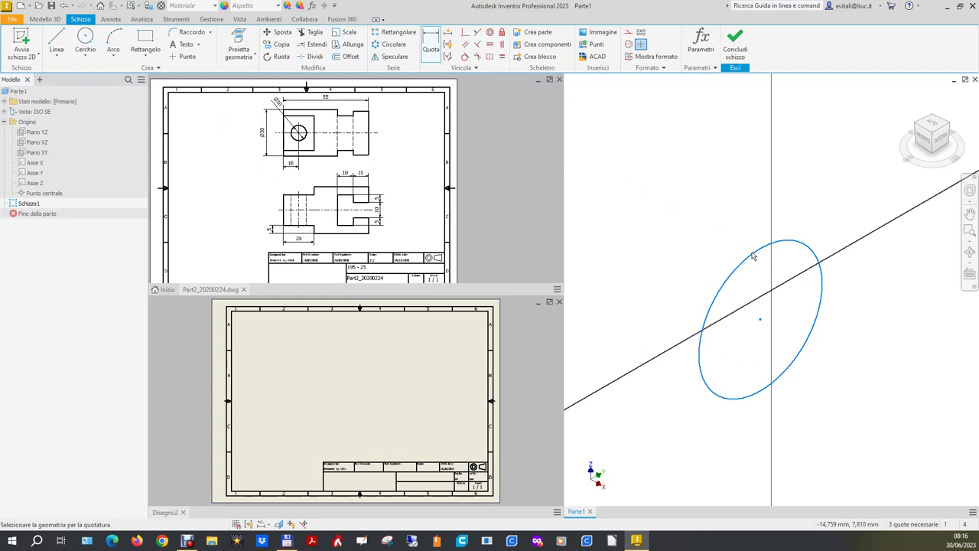
{"action": "left_click", "coordinate": [754, 258]}
{"action": "left_click", "coordinate": [694, 242]}
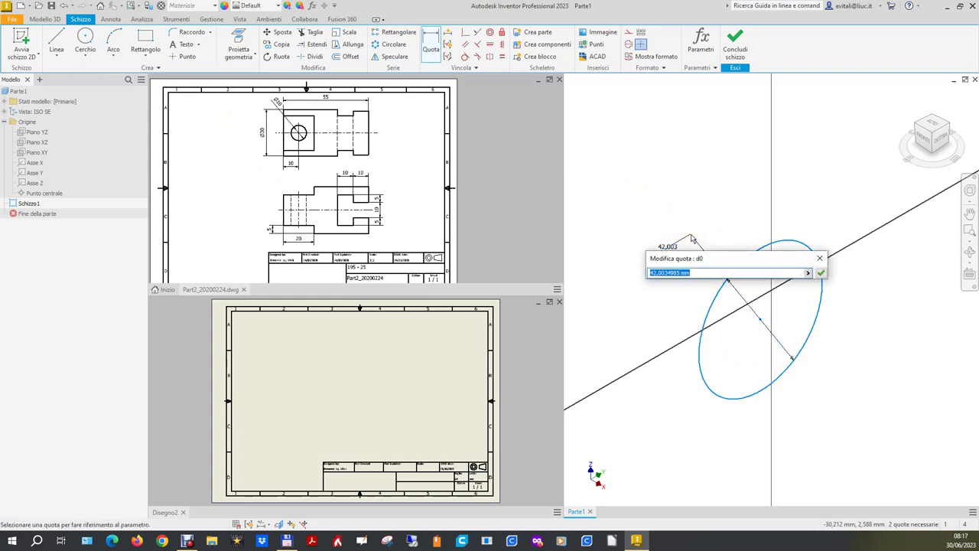
{"action": "type", "text": "30"}
{"action": "key", "text": "Return"}
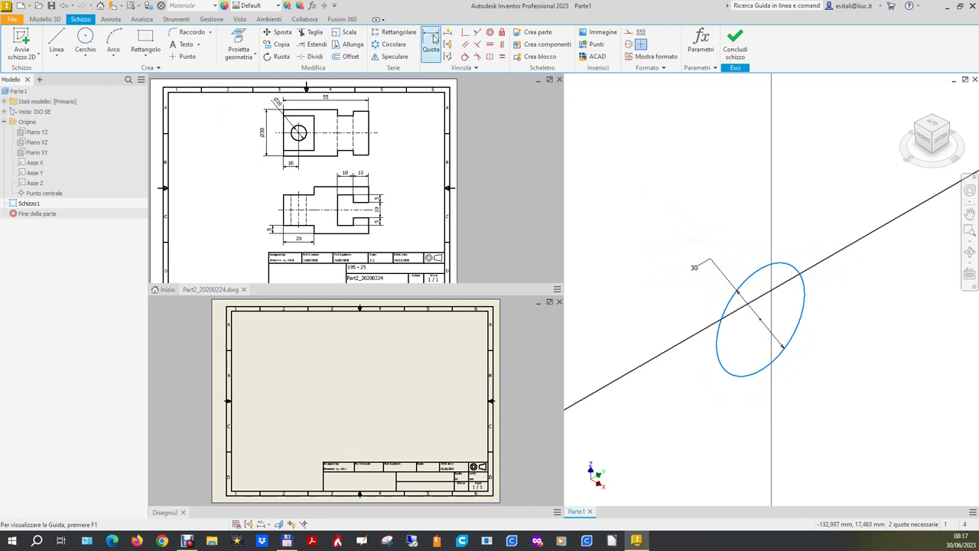
{"action": "left_click", "coordinate": [465, 35]}
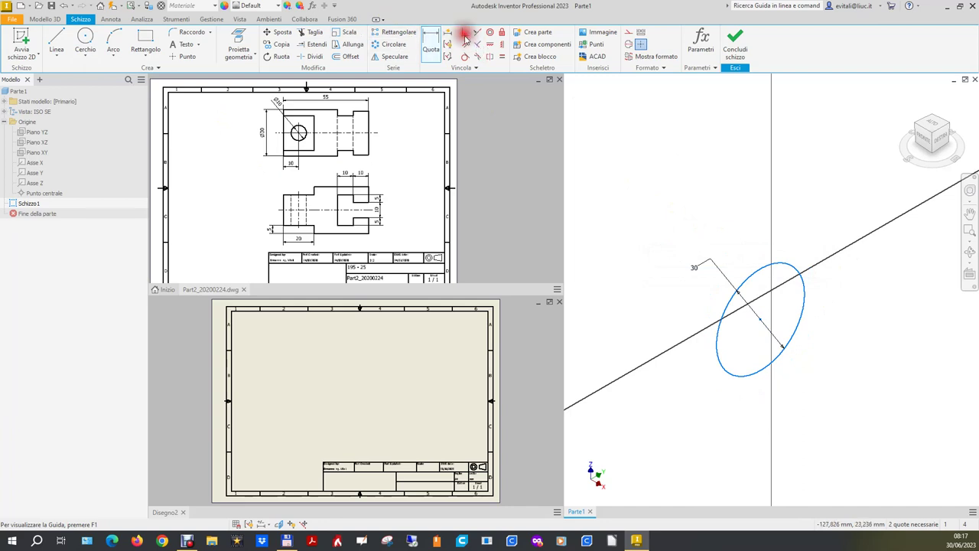
{"action": "left_click", "coordinate": [760, 321]}
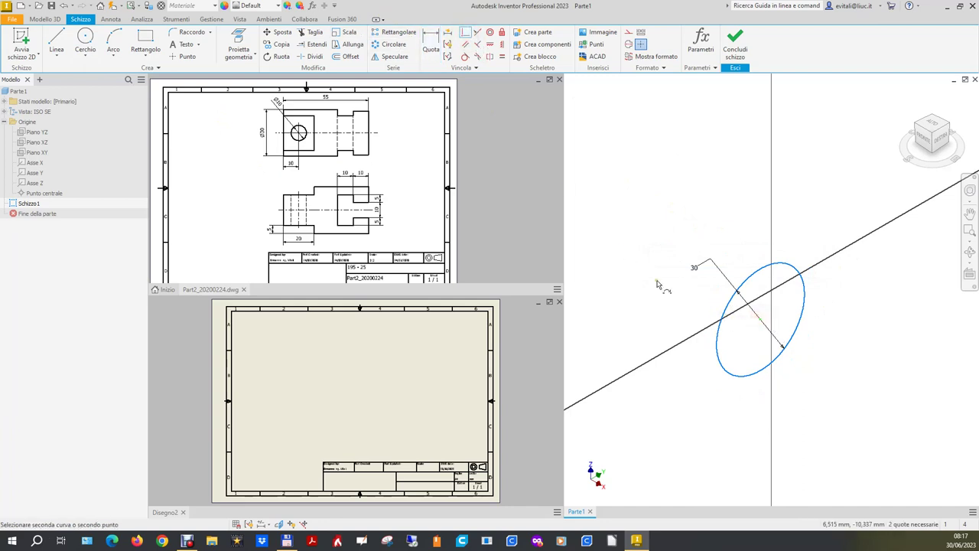
{"action": "left_click", "coordinate": [54, 195]}
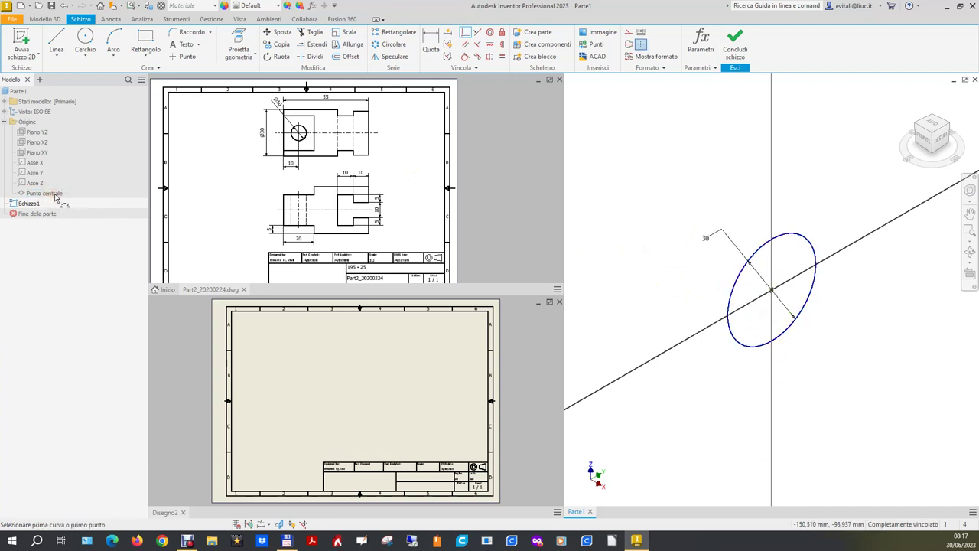
{"action": "left_click", "coordinate": [736, 42]}
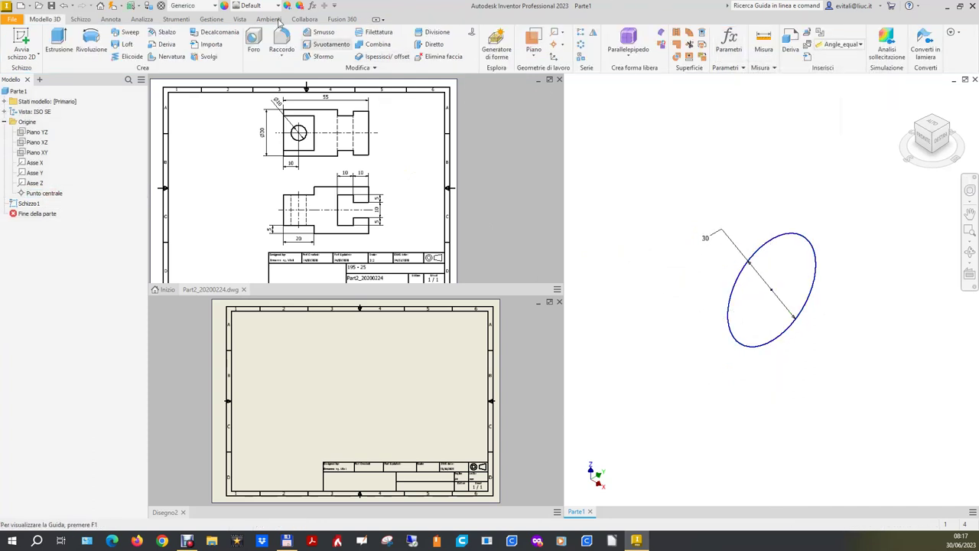
Step: Extrude the Ø30 circle as a solid 55 mm long
{"action": "left_click", "coordinate": [53, 46]}
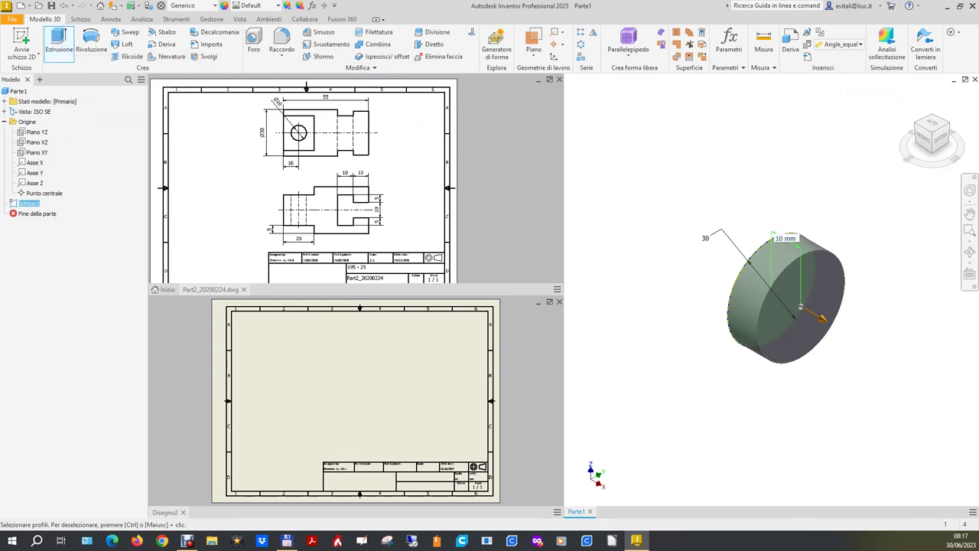
{"action": "left_click_drag", "start_coordinate": [306, 96], "coordinate": [412, 96]}
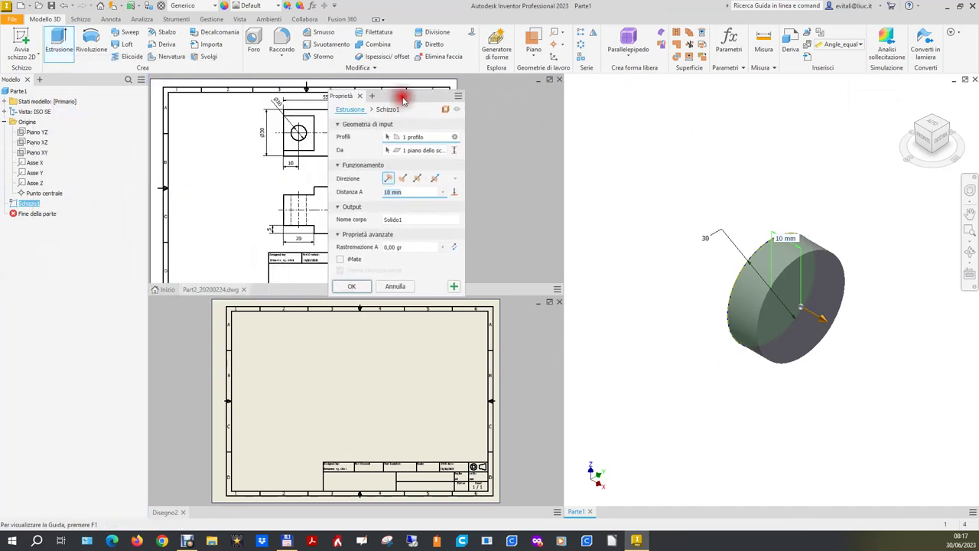
{"action": "left_click", "coordinate": [446, 111]}
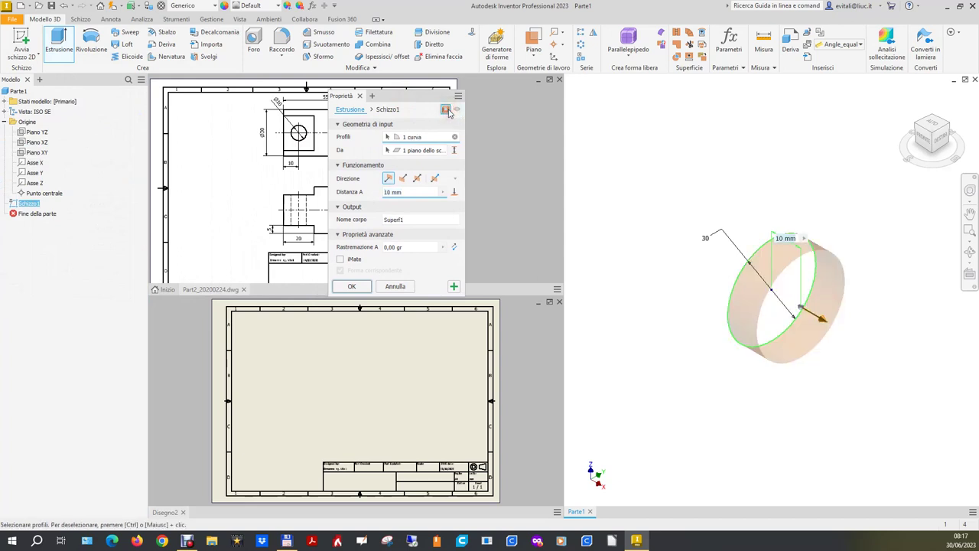
{"action": "left_click", "coordinate": [447, 112]}
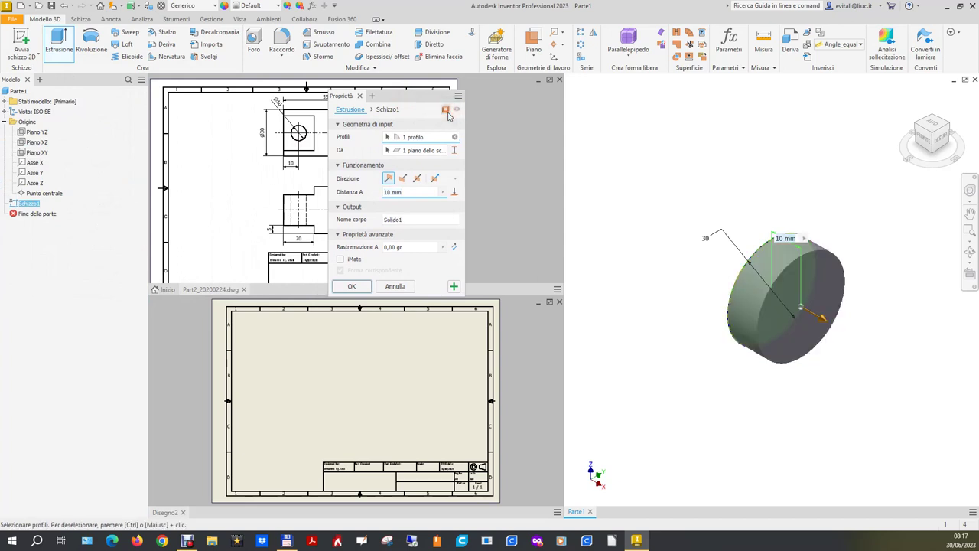
{"action": "left_click", "coordinate": [405, 192]}
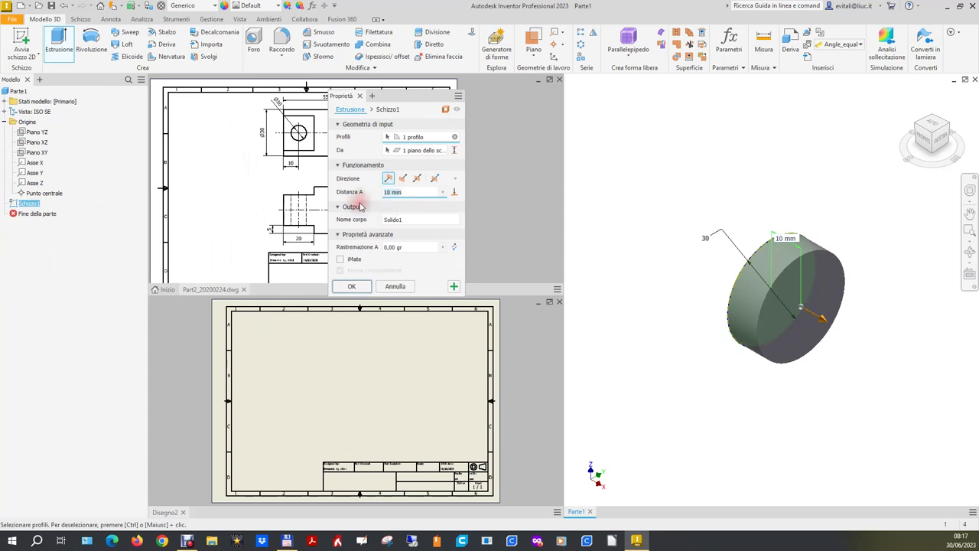
{"action": "type", "text": "55"}
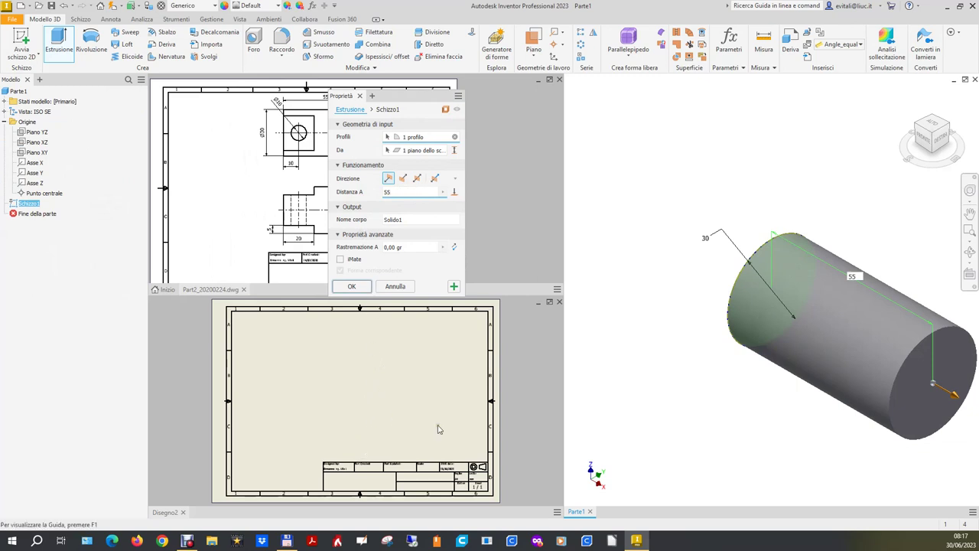
{"action": "left_click", "coordinate": [353, 286]}
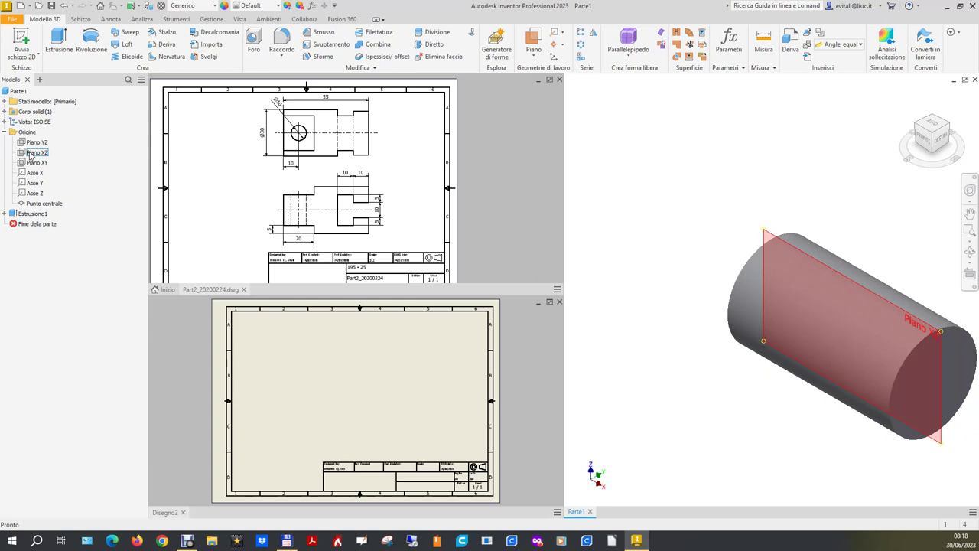
Step: Hide the Piano XZ origin plane
{"action": "left_click", "coordinate": [31, 153]}
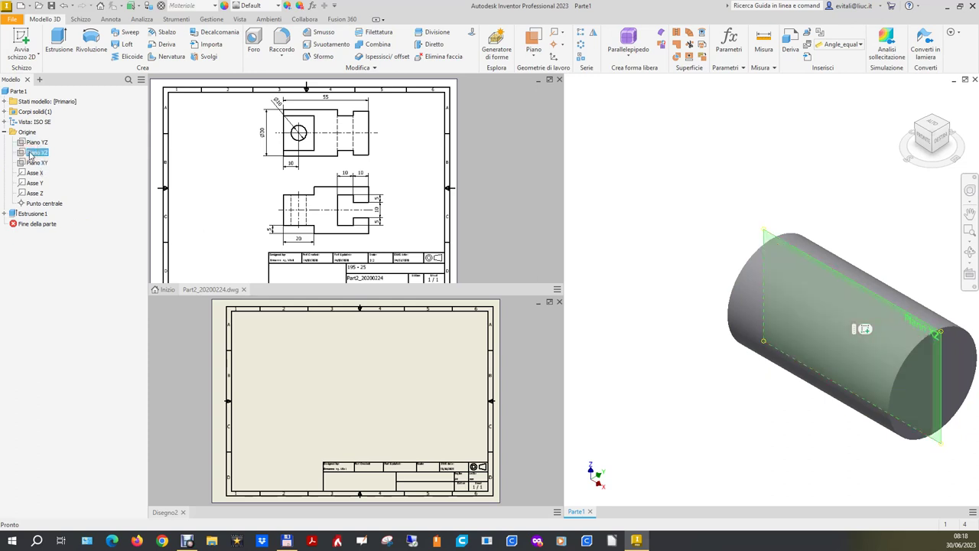
{"action": "right_click", "coordinate": [31, 155]}
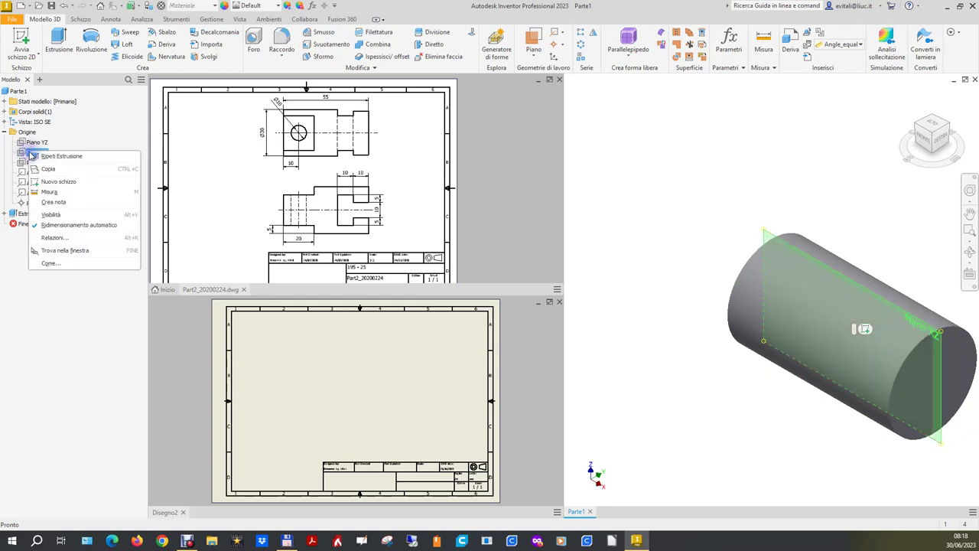
{"action": "left_click", "coordinate": [44, 216]}
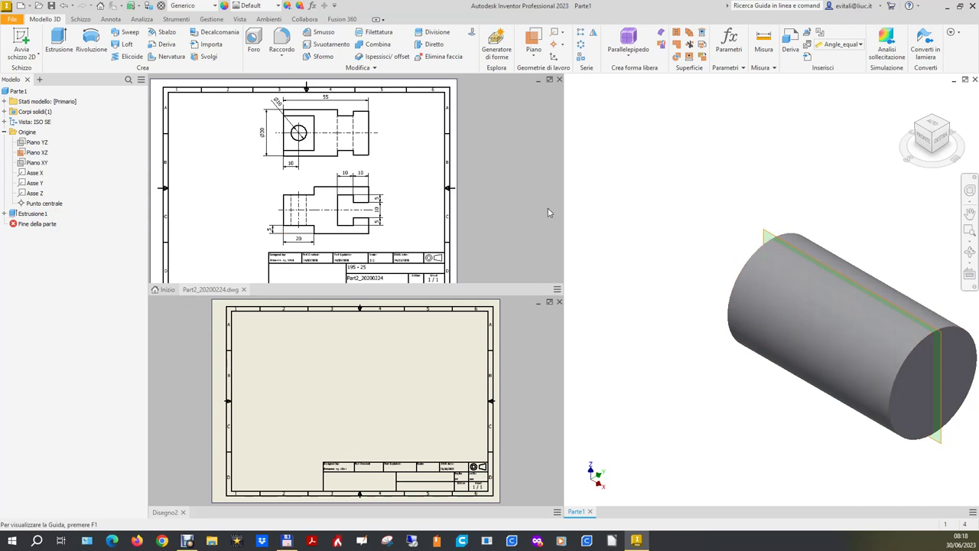
Step: Create a work plane offset −10 mm from Piano XZ, then hide Piano XZ
{"action": "left_click", "coordinate": [533, 60]}
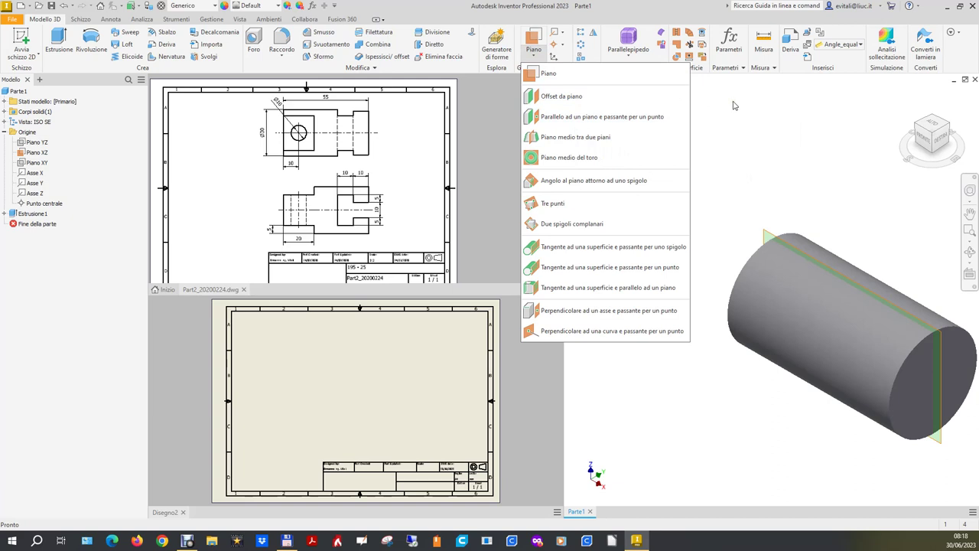
{"action": "left_click", "coordinate": [649, 101]}
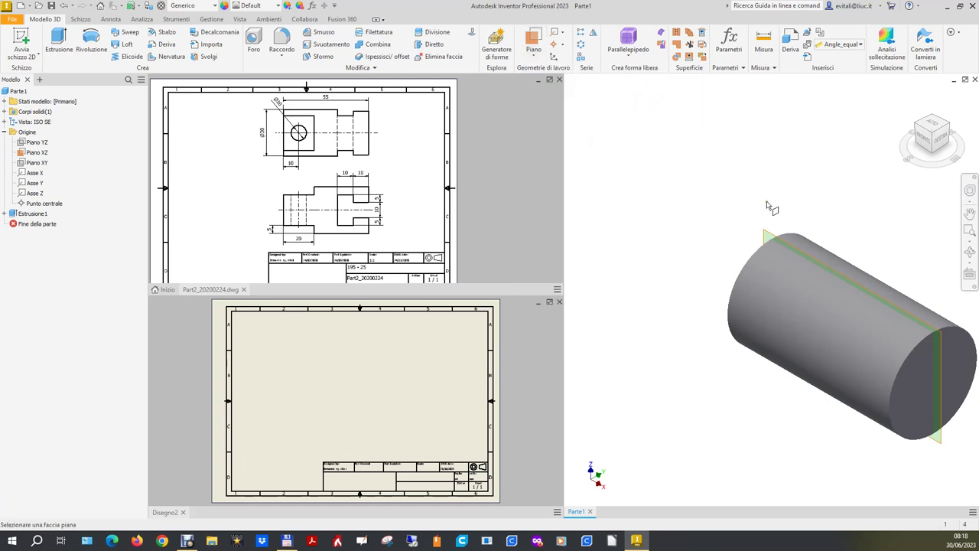
{"action": "left_click", "coordinate": [770, 234]}
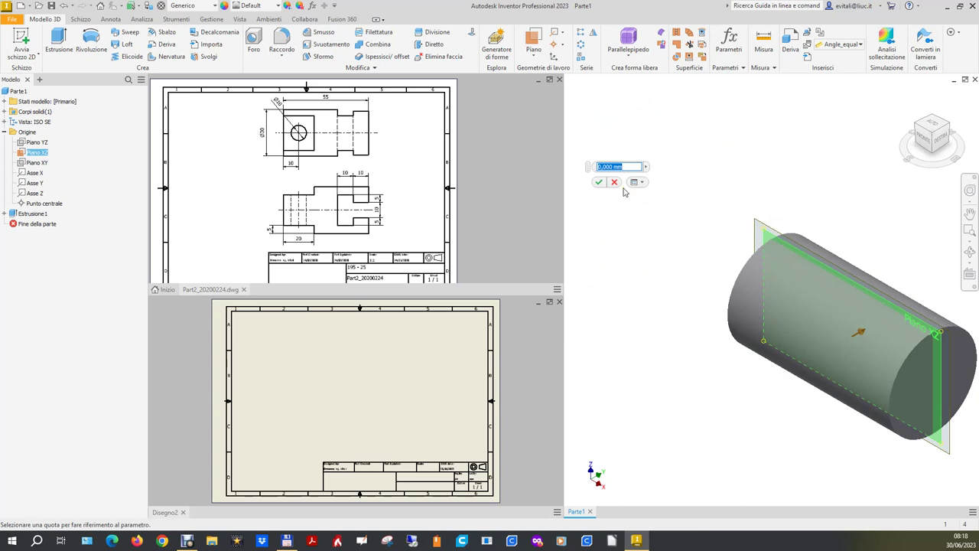
{"action": "key", "text": "BackSpace"}
{"action": "type", "text": "0"}
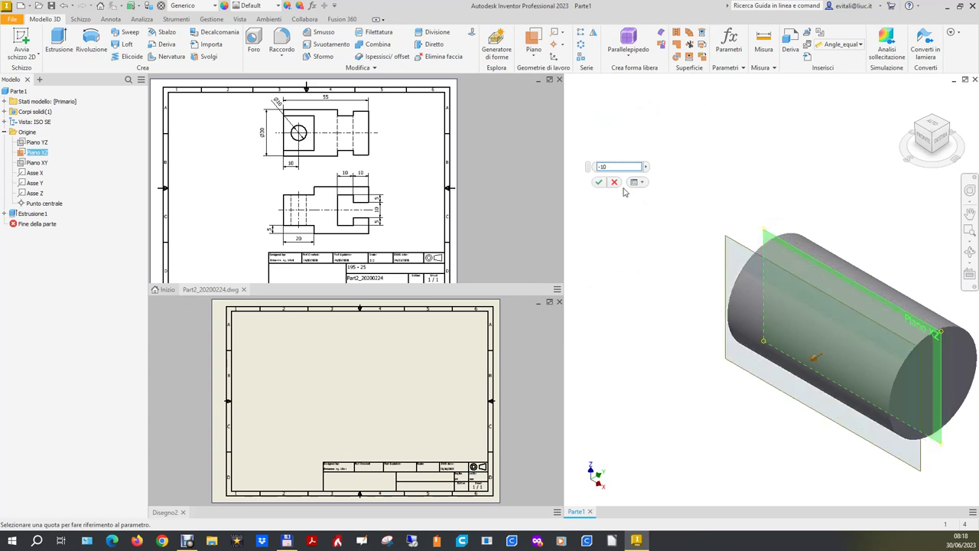
{"action": "left_click", "coordinate": [599, 182]}
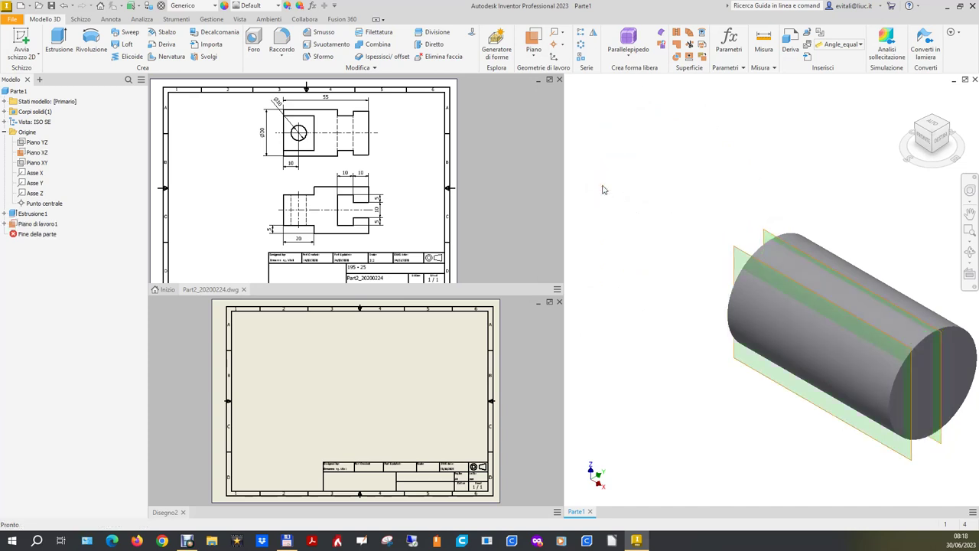
{"action": "right_click", "coordinate": [32, 152]}
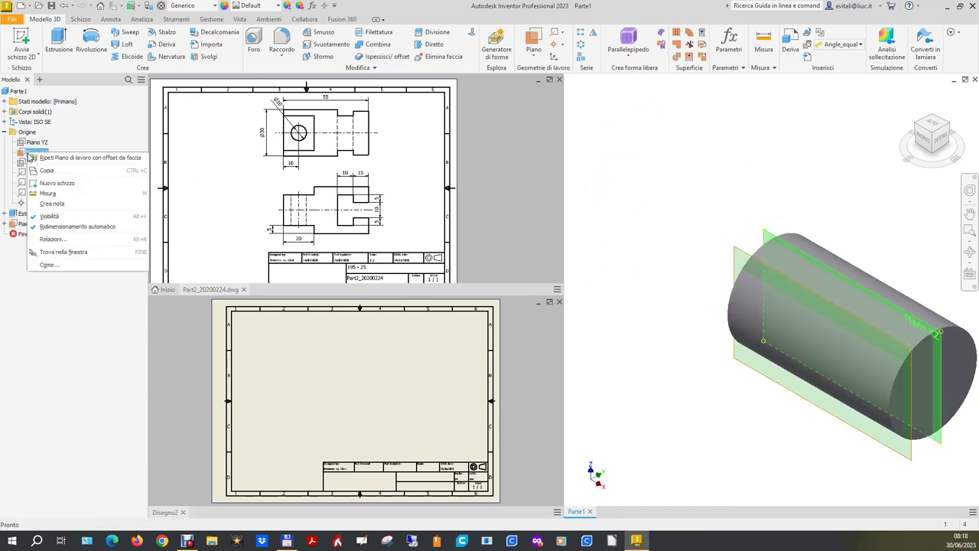
{"action": "left_click", "coordinate": [48, 216]}
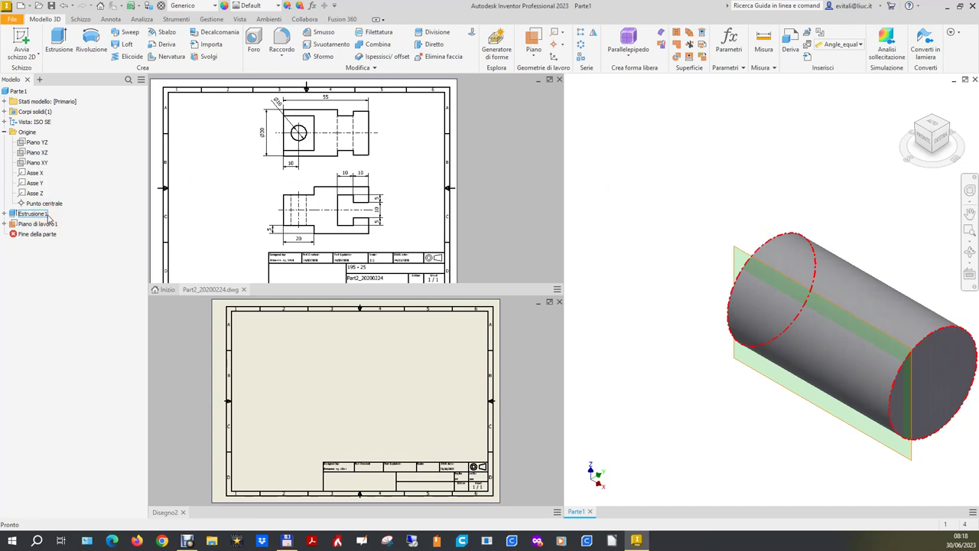
Step: Sketch on Piano di lavoro1 from the front view, drawing a rectangle at the cylinder's left end
{"action": "left_click", "coordinate": [22, 42]}
{"action": "left_click", "coordinate": [745, 252]}
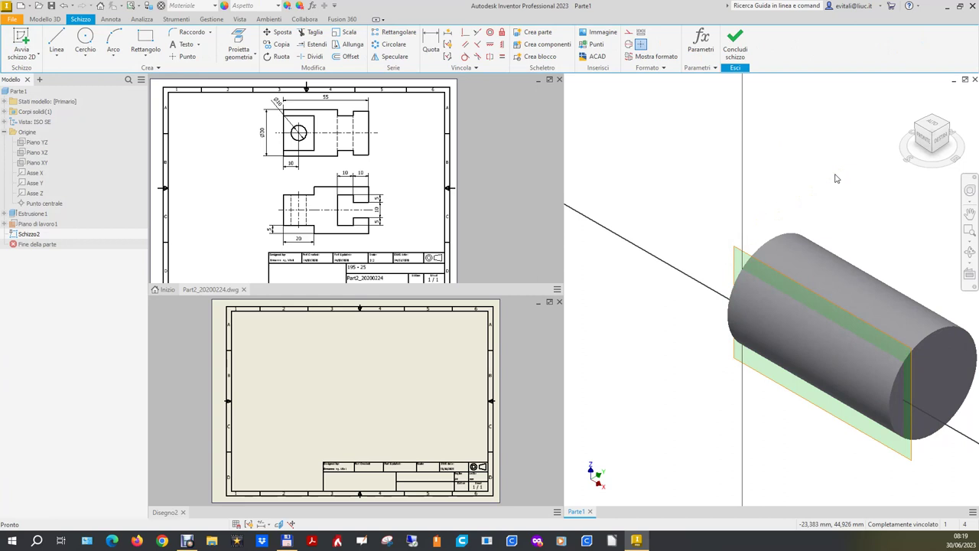
{"action": "left_click", "coordinate": [923, 137]}
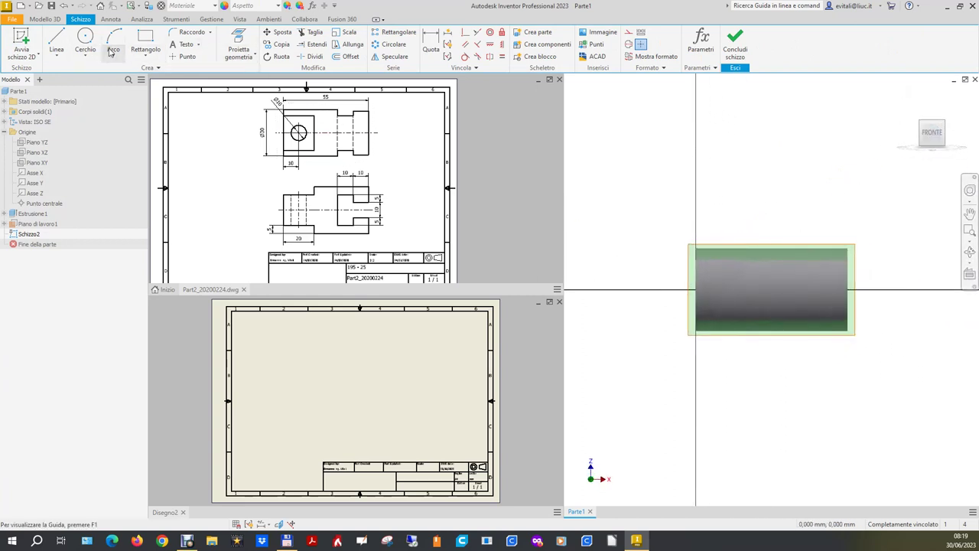
{"action": "left_click", "coordinate": [137, 43]}
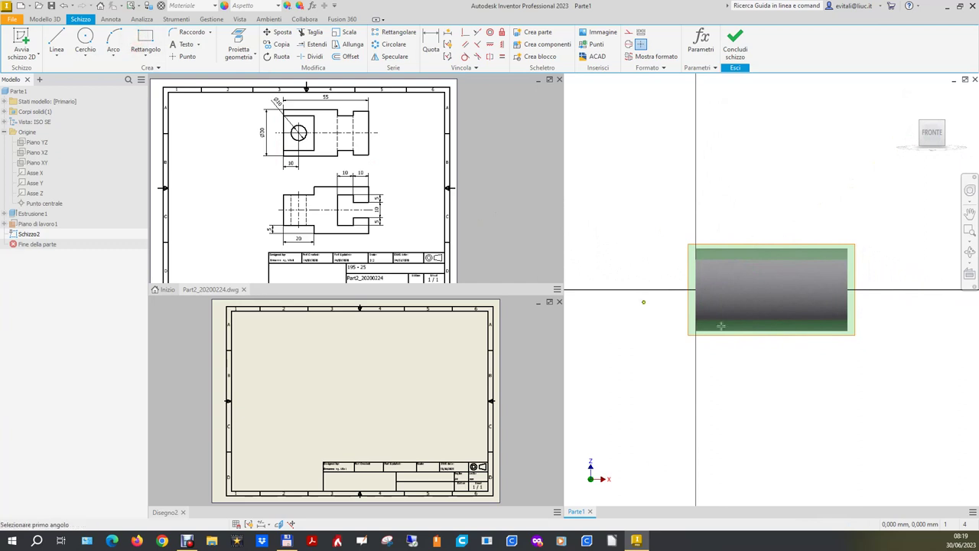
{"action": "left_click", "coordinate": [675, 270]}
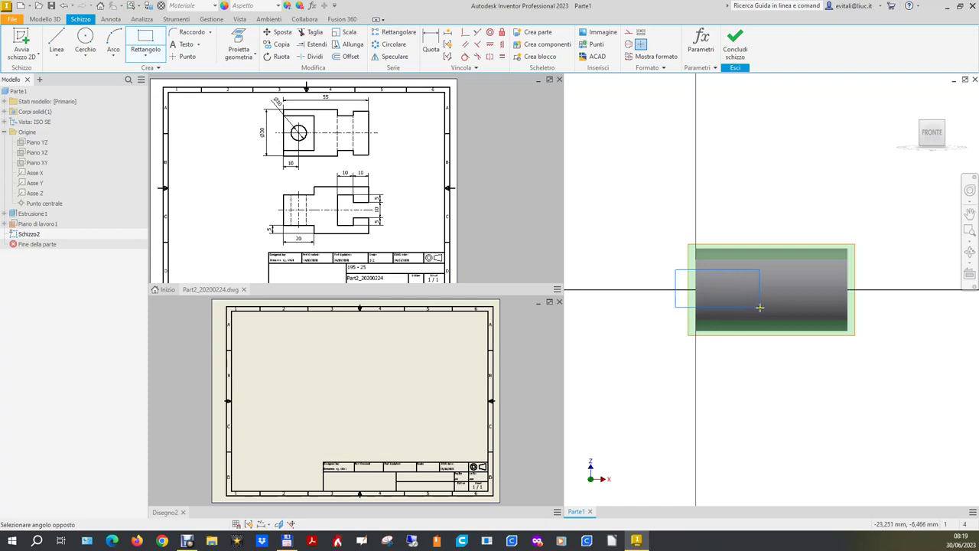
{"action": "left_click", "coordinate": [758, 309]}
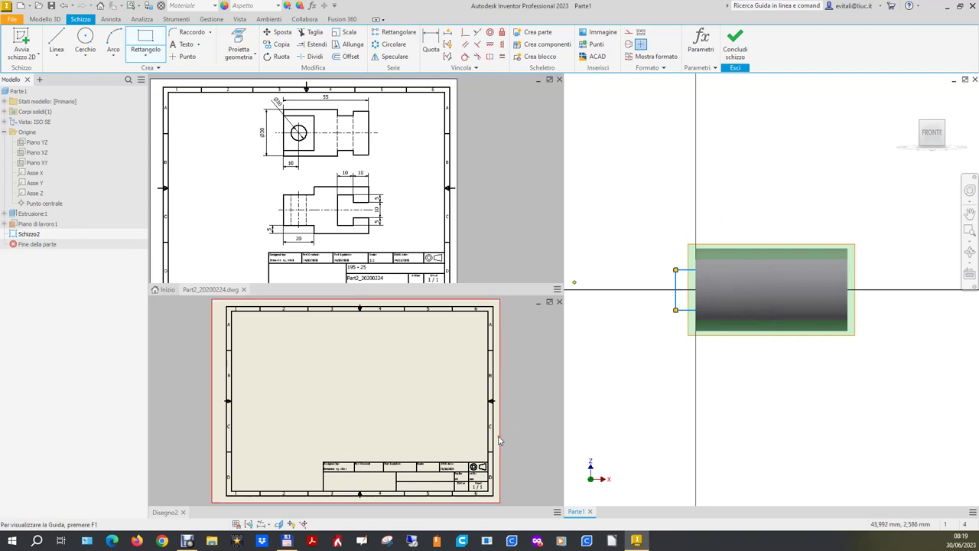
Step: Project the cut edges and make the rectangle's left edge collinear with the cylinder's end
{"action": "key", "text": "Escape"}
{"action": "scroll", "coordinate": [866, 264], "scroll_direction": "down", "scroll_amount": 2}
{"action": "scroll", "coordinate": [869, 260], "scroll_direction": "up", "scroll_amount": 2}
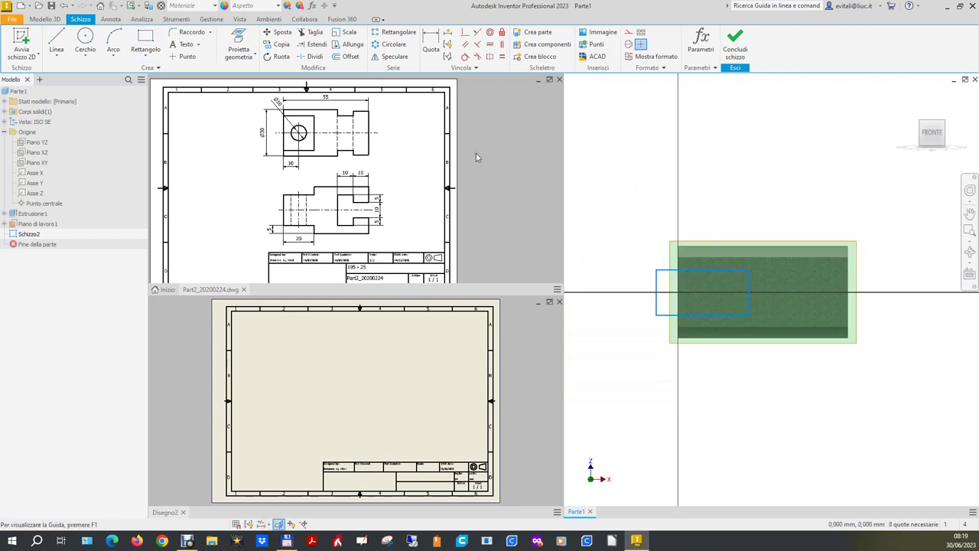
{"action": "left_click", "coordinate": [477, 33]}
{"action": "left_click", "coordinate": [658, 283]}
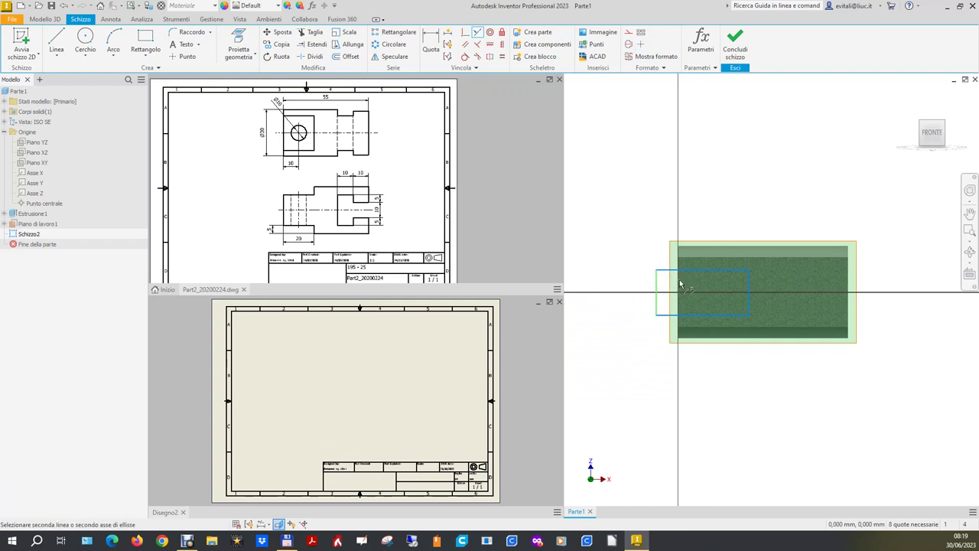
{"action": "left_click", "coordinate": [240, 60]}
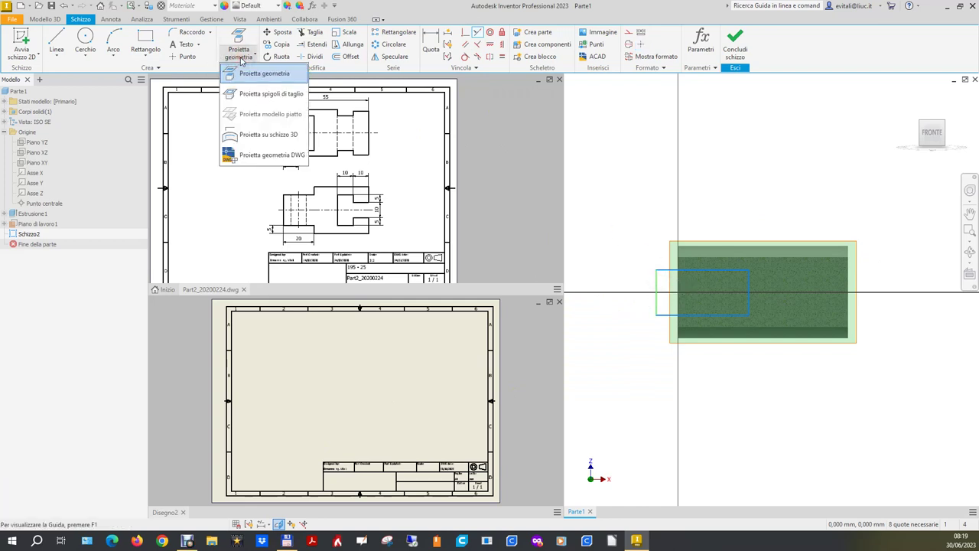
{"action": "left_click", "coordinate": [258, 91]}
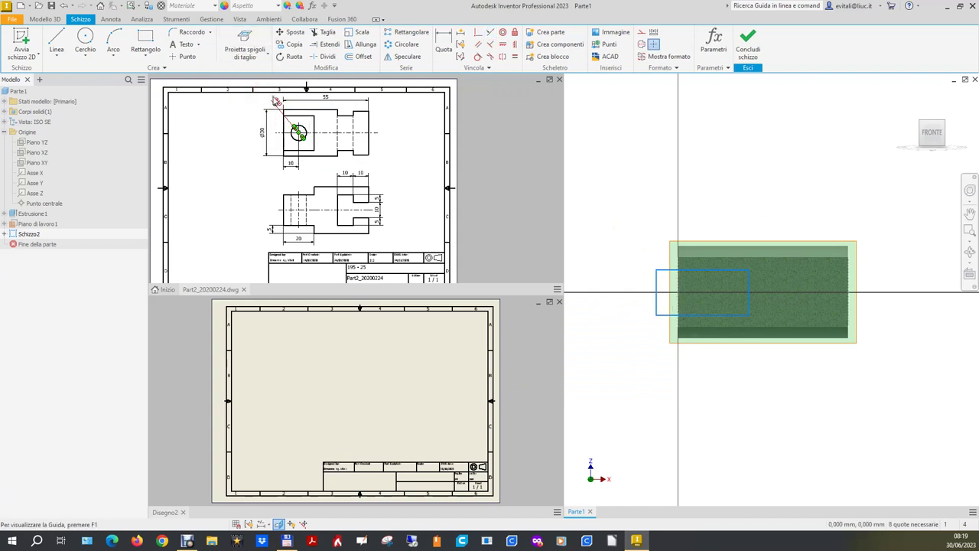
{"action": "left_click", "coordinate": [490, 32]}
{"action": "left_click", "coordinate": [656, 297]}
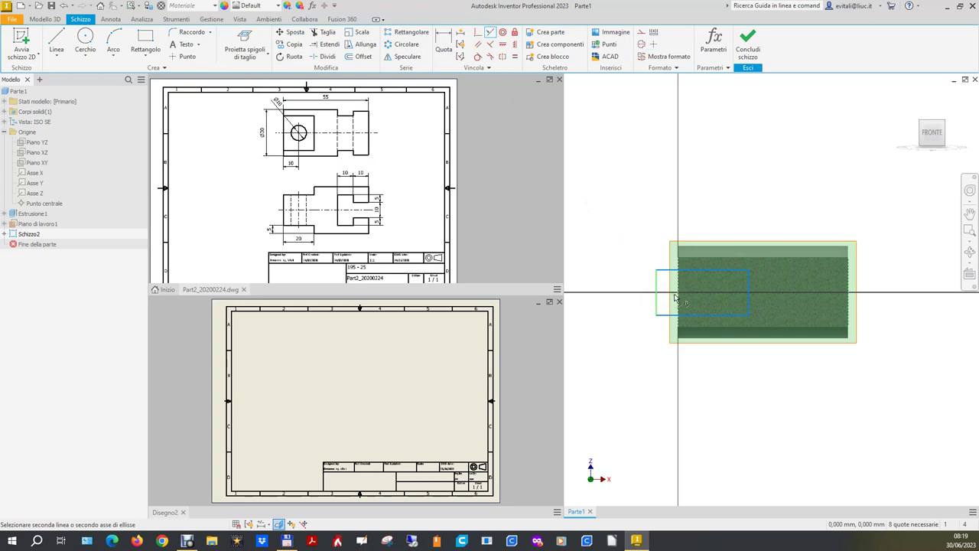
{"action": "left_click", "coordinate": [678, 298]}
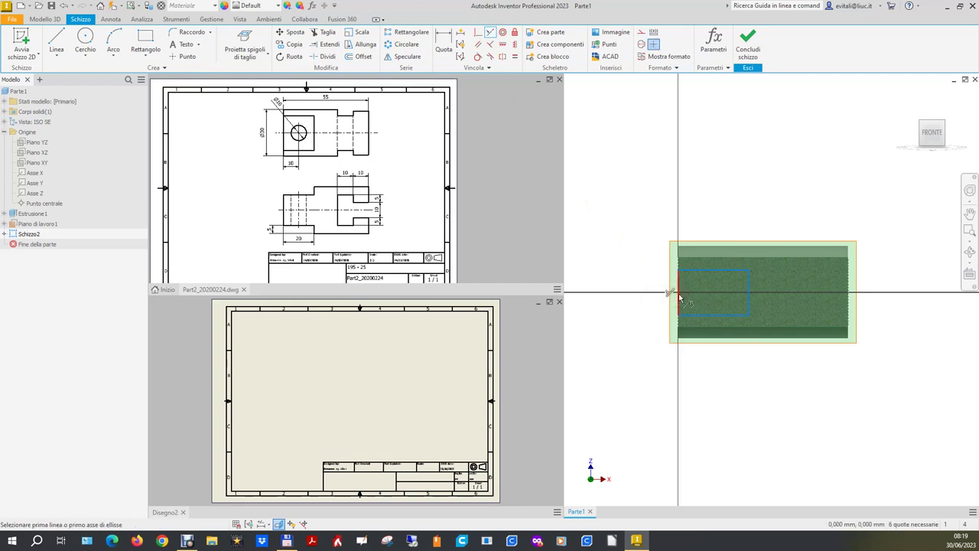
Step: Apply a symmetric constraint to the rectangle's edges
{"action": "left_click", "coordinate": [490, 44]}
{"action": "left_click", "coordinate": [715, 314]}
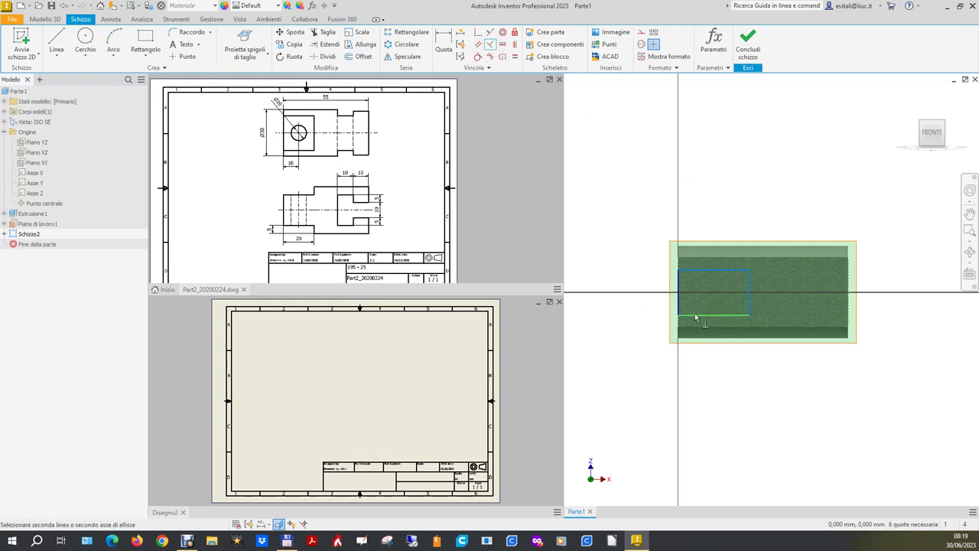
{"action": "left_click", "coordinate": [678, 306]}
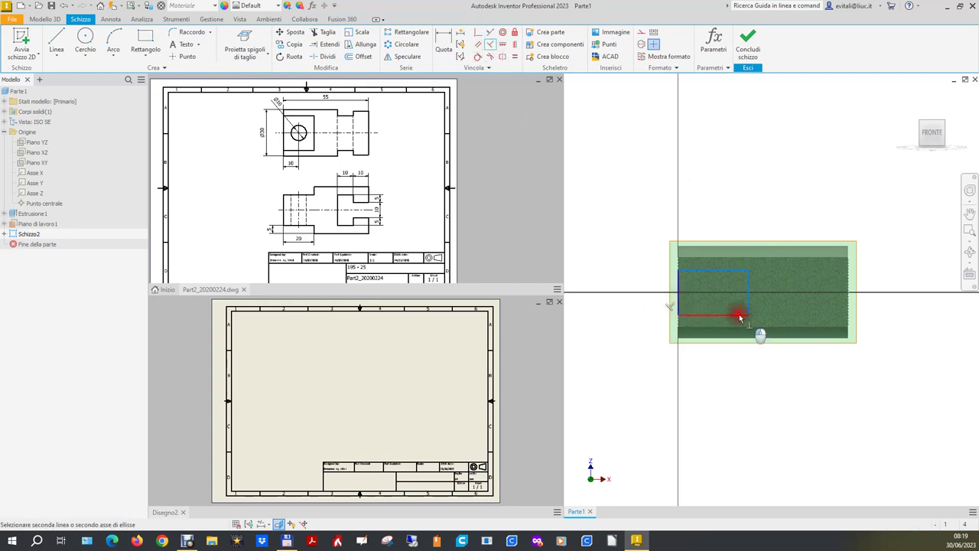
{"action": "left_click", "coordinate": [749, 307]}
{"action": "left_click", "coordinate": [711, 270]}
{"action": "left_click", "coordinate": [680, 283]}
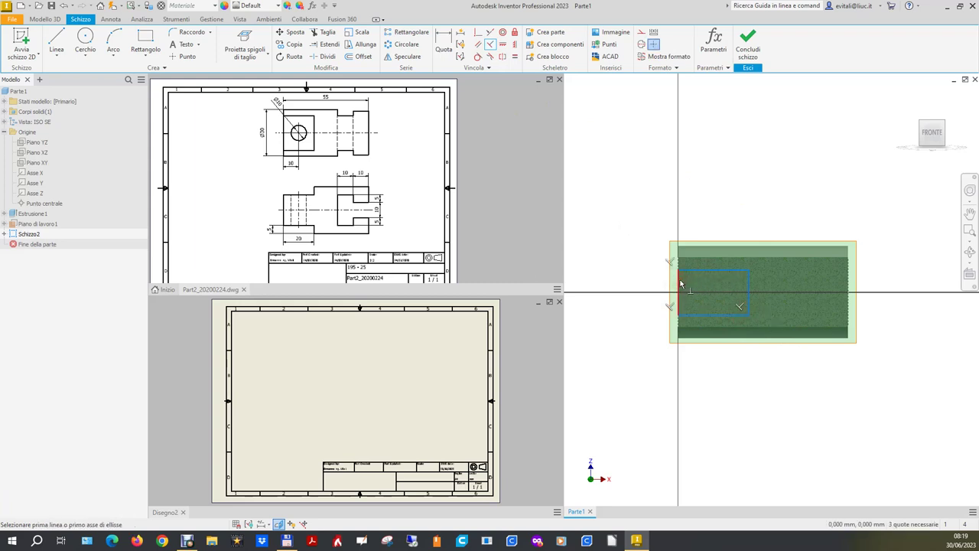
Step: Dimension the rectangle's bottom edge at 20 mm
{"action": "left_click", "coordinate": [443, 39]}
{"action": "left_click", "coordinate": [716, 313]}
{"action": "left_click", "coordinate": [716, 391]}
{"action": "type", "text": "2"}
{"action": "key", "text": "Return"}
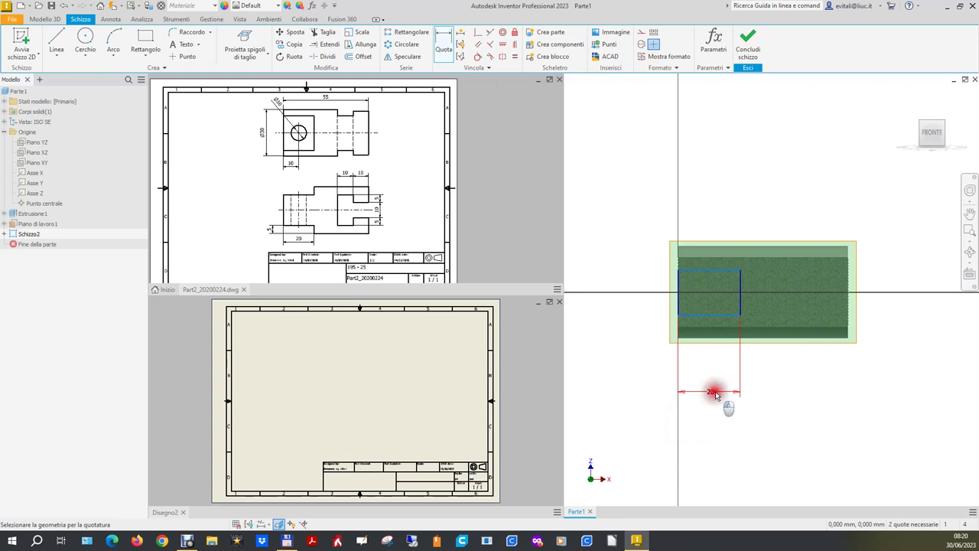
Step: Keep the 20 mm dimension and project the part face's edges into the sketch
{"action": "left_click", "coordinate": [711, 391]}
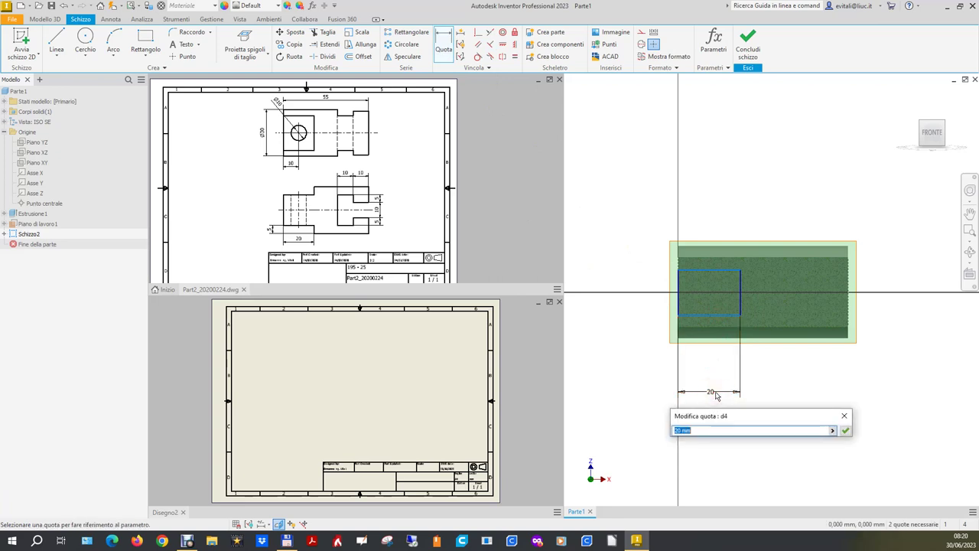
{"action": "left_click", "coordinate": [845, 430]}
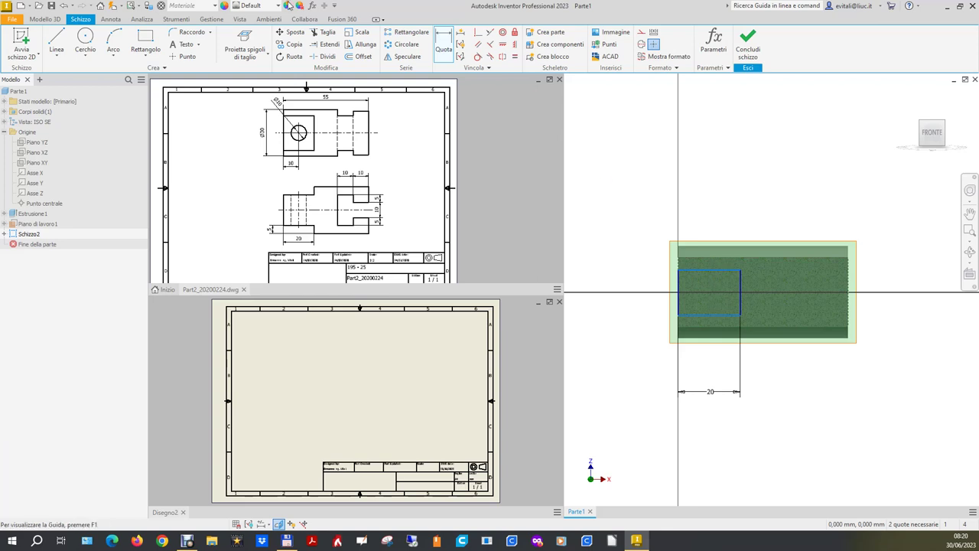
{"action": "left_click", "coordinate": [261, 59]}
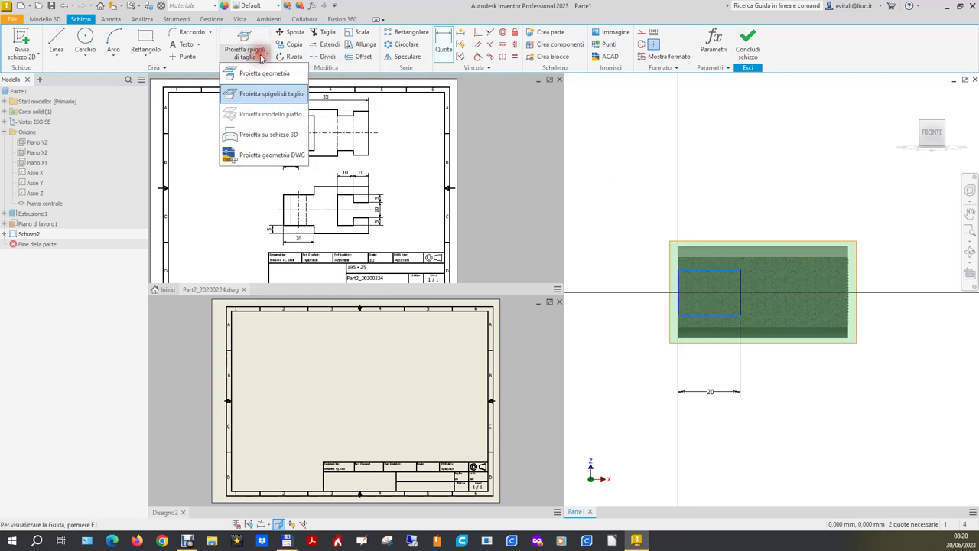
{"action": "left_click", "coordinate": [256, 76]}
{"action": "left_click", "coordinate": [238, 44]}
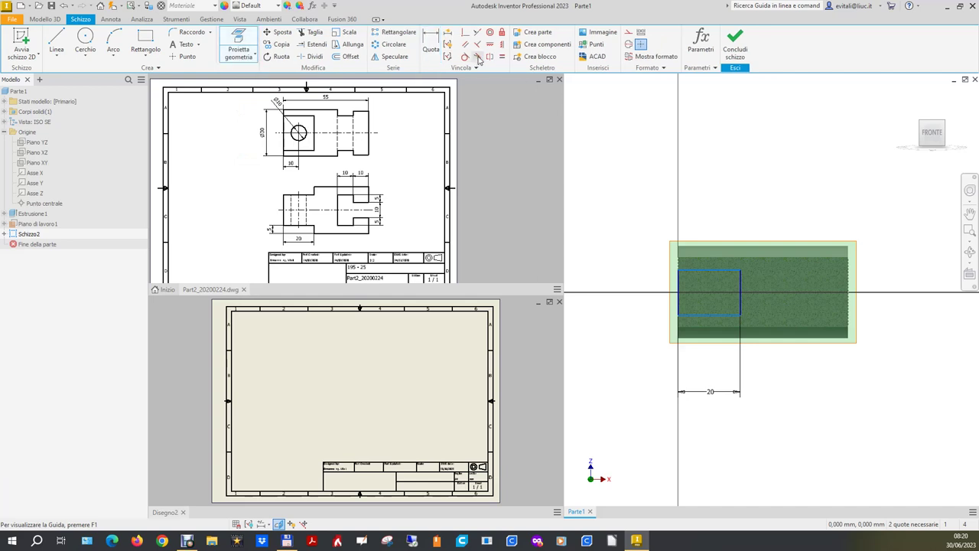
{"action": "left_click", "coordinate": [709, 260]}
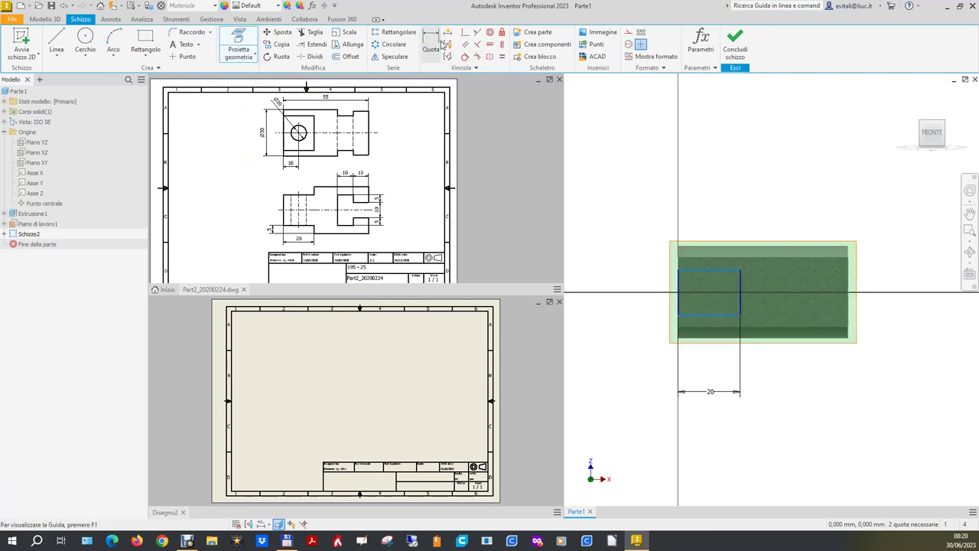
Step: Constrain the rectangle's top and bottom edges to the cylinder's outer edges and finish the sketch
{"action": "left_click", "coordinate": [478, 34]}
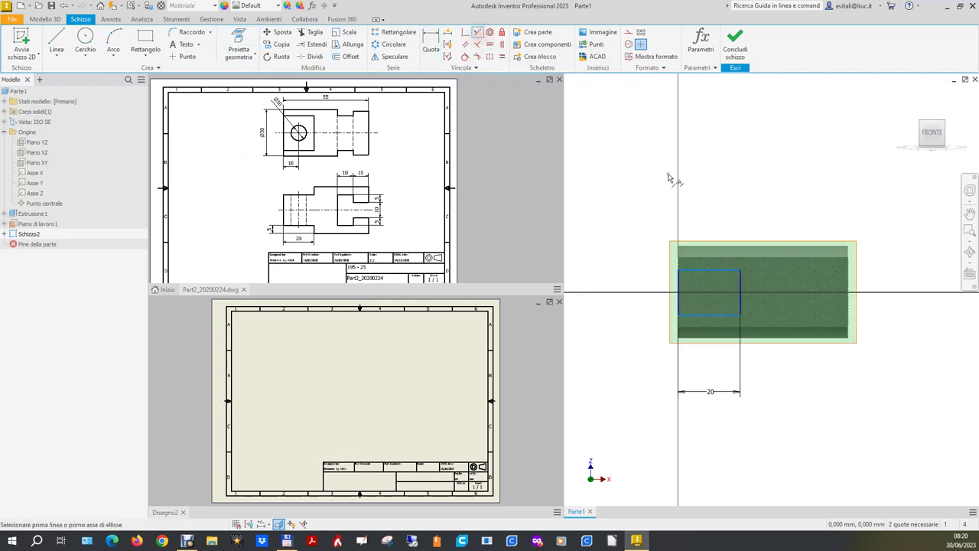
{"action": "left_click", "coordinate": [709, 271]}
{"action": "left_click", "coordinate": [709, 257]}
{"action": "left_click", "coordinate": [714, 314]}
{"action": "left_click", "coordinate": [713, 328]}
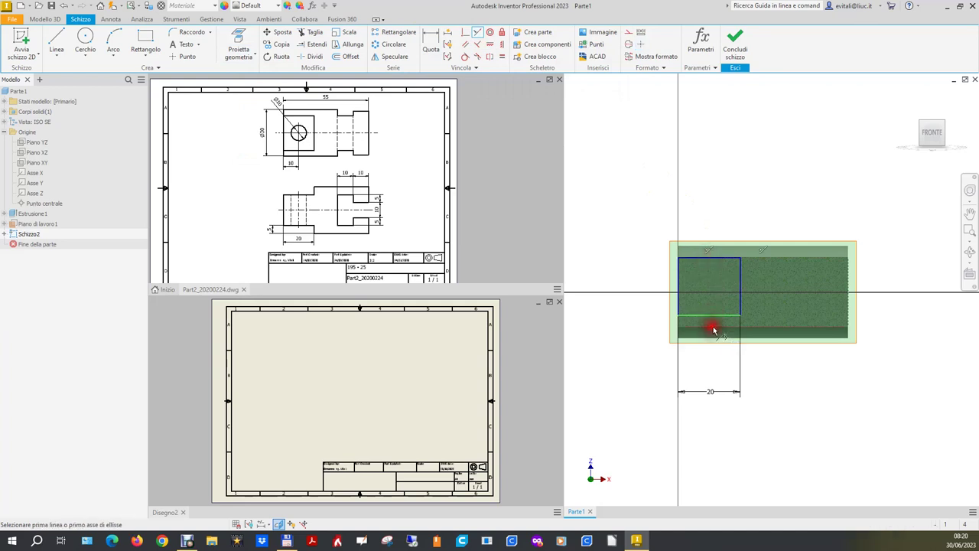
{"action": "left_click", "coordinate": [735, 48]}
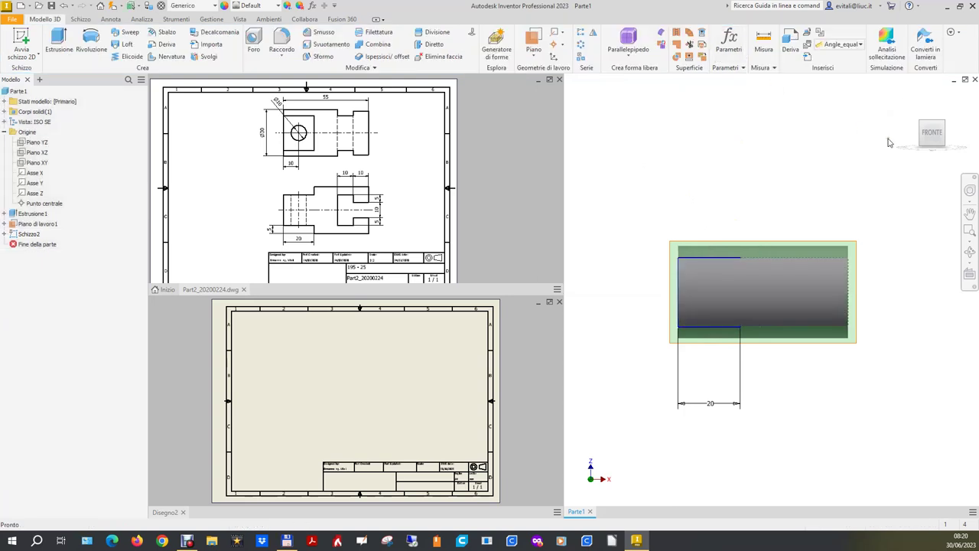
Step: Cut the rectangle sketch 55 mm into the cylinder, direction flipped, to form the notch
{"action": "left_click", "coordinate": [904, 95]}
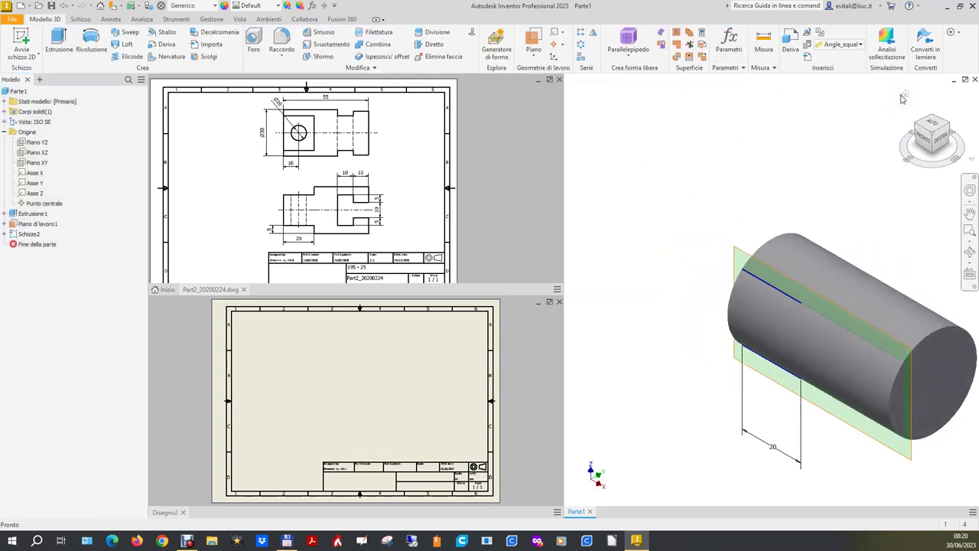
{"action": "left_click", "coordinate": [59, 42]}
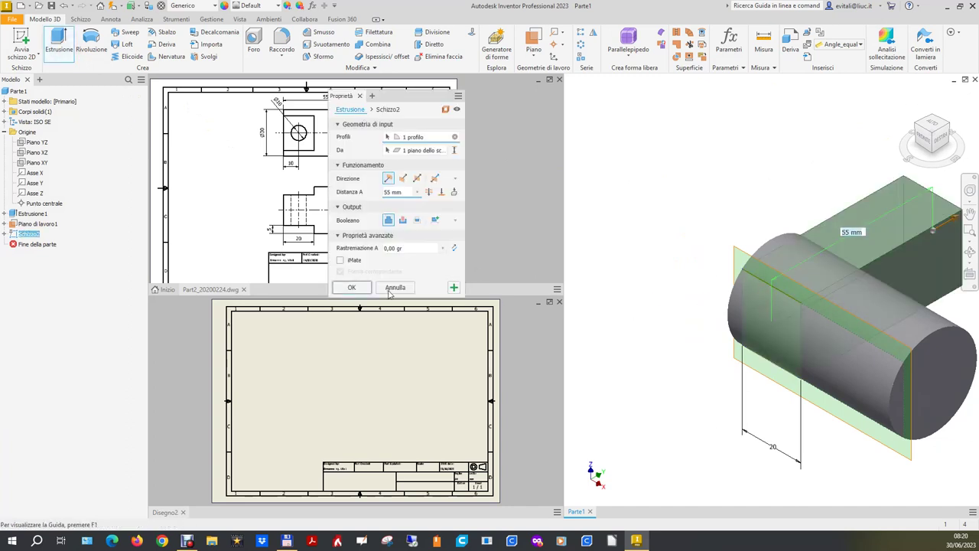
{"action": "left_click", "coordinate": [402, 219]}
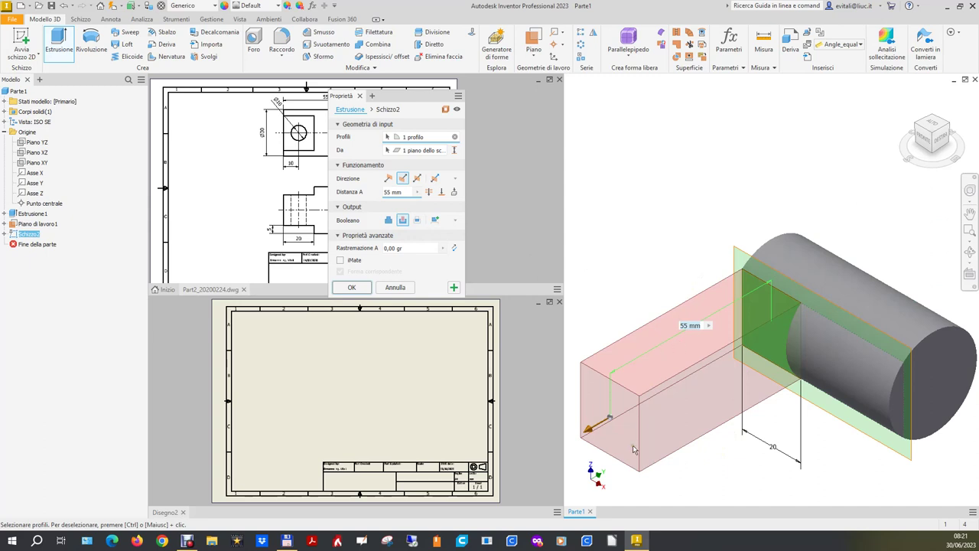
{"action": "left_click", "coordinate": [352, 287]}
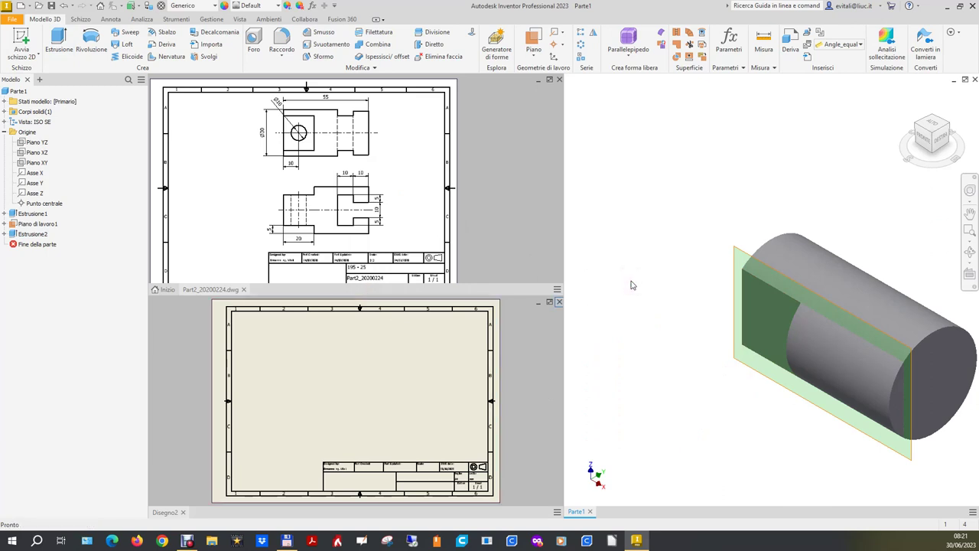
{"action": "left_click", "coordinate": [408, 371]}
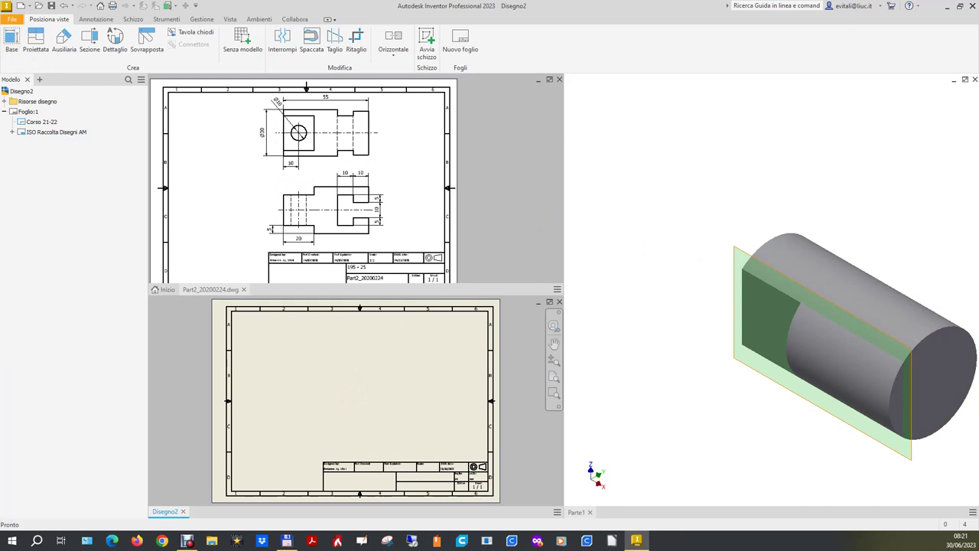
Step: Start a base view in Disegno2, decline saving the part, and cancel the view placement
{"action": "left_click", "coordinate": [415, 163]}
{"action": "left_click", "coordinate": [411, 147]}
{"action": "left_click", "coordinate": [504, 332]}
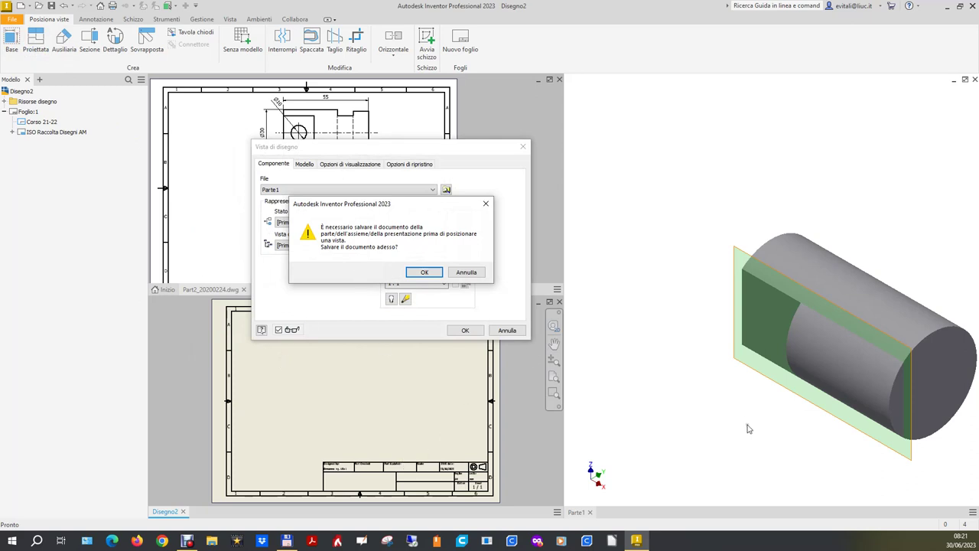
{"action": "left_click", "coordinate": [461, 275]}
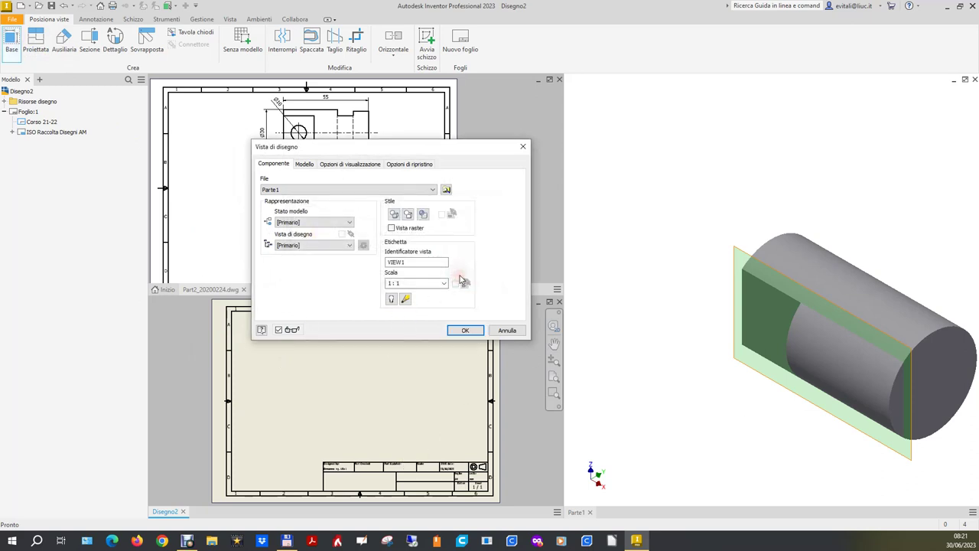
{"action": "left_click", "coordinate": [508, 329]}
Step: Return to Parte1 and choose Salva con nome from the File menu
{"action": "left_click", "coordinate": [653, 377]}
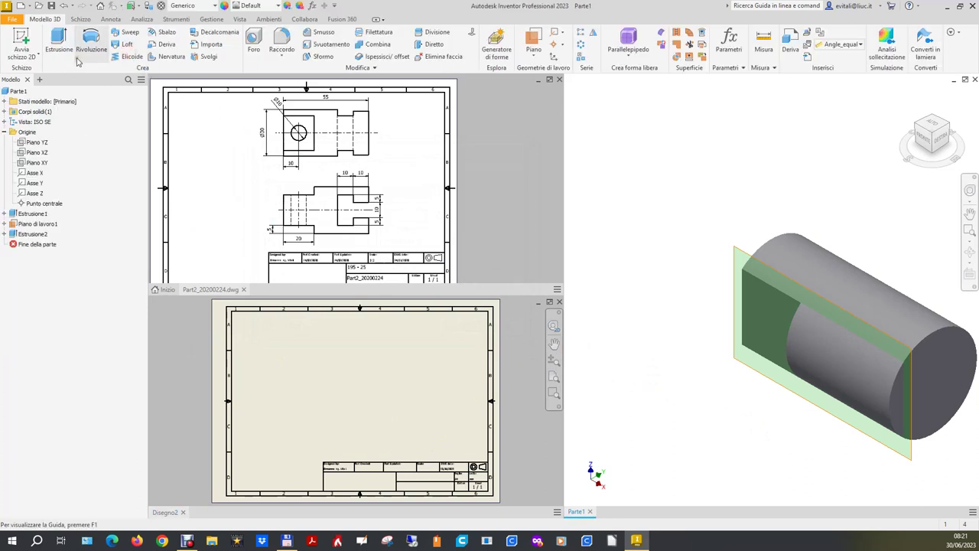
{"action": "left_click", "coordinate": [12, 18]}
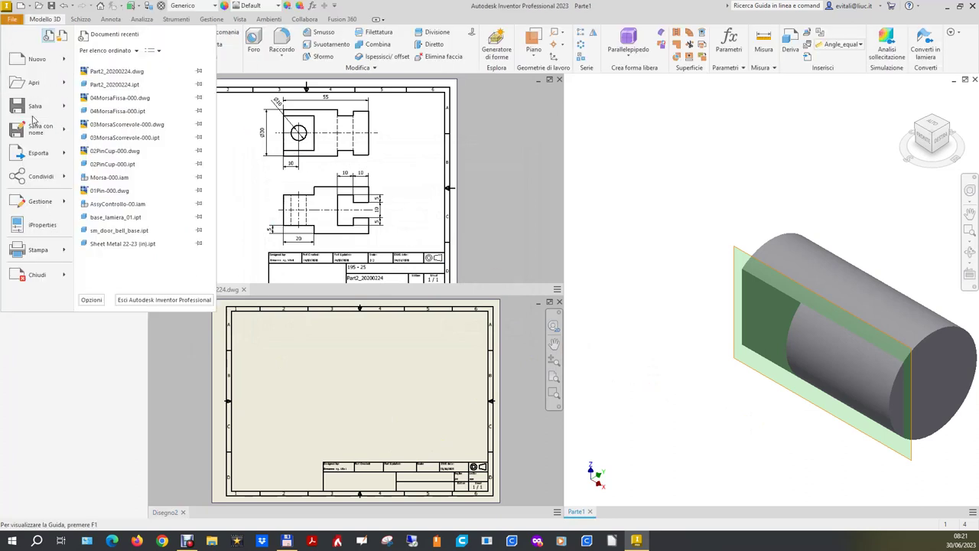
{"action": "left_click", "coordinate": [46, 131]}
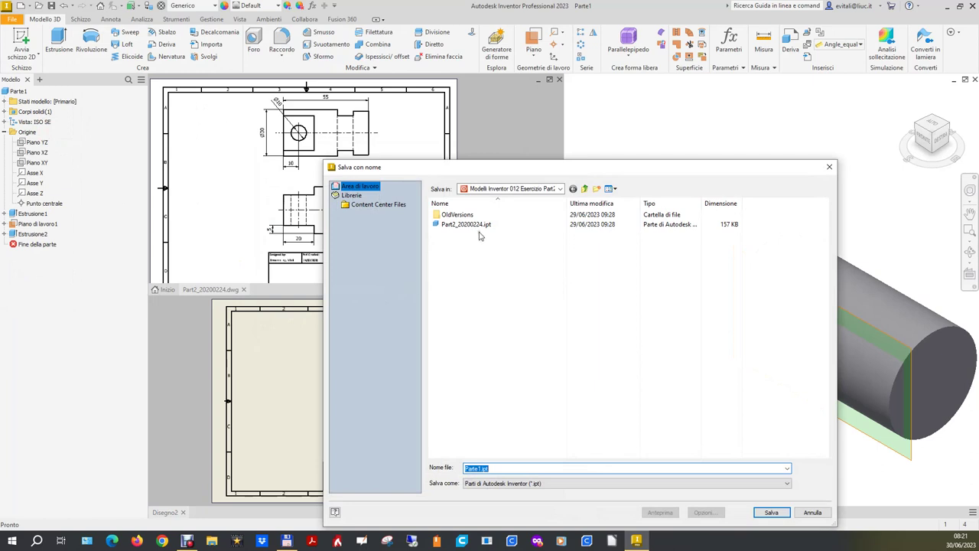
Step: Save the part as Part2_20200224Filmato-000.ipt, starting from the existing Part2_20200224.ipt name
{"action": "left_click", "coordinate": [477, 226]}
{"action": "double_click", "coordinate": [503, 468]}
{"action": "key", "text": "End"}
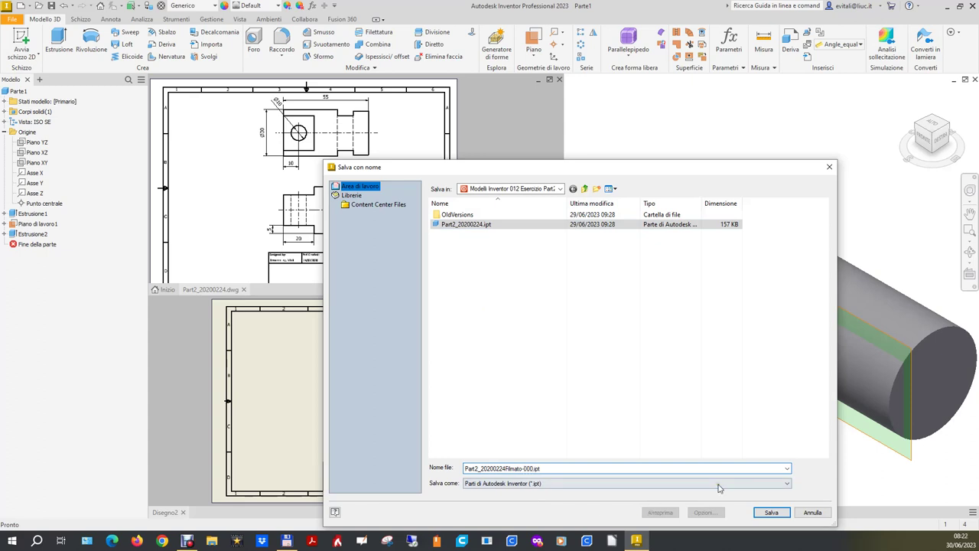
{"action": "left_click", "coordinate": [768, 512]}
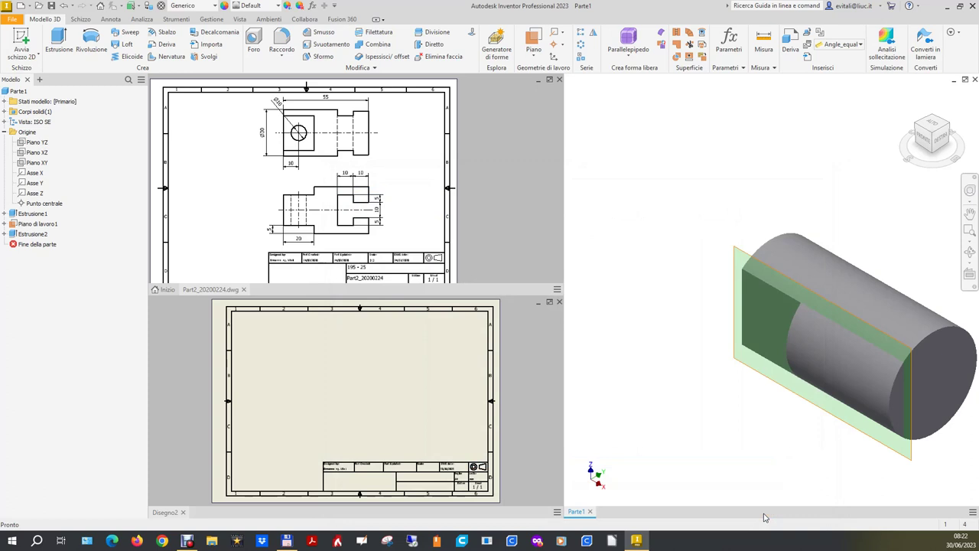
Step: Place a 1:1 base view of the part in Disegno2 and shift it higher on the sheet
{"action": "left_click", "coordinate": [413, 436]}
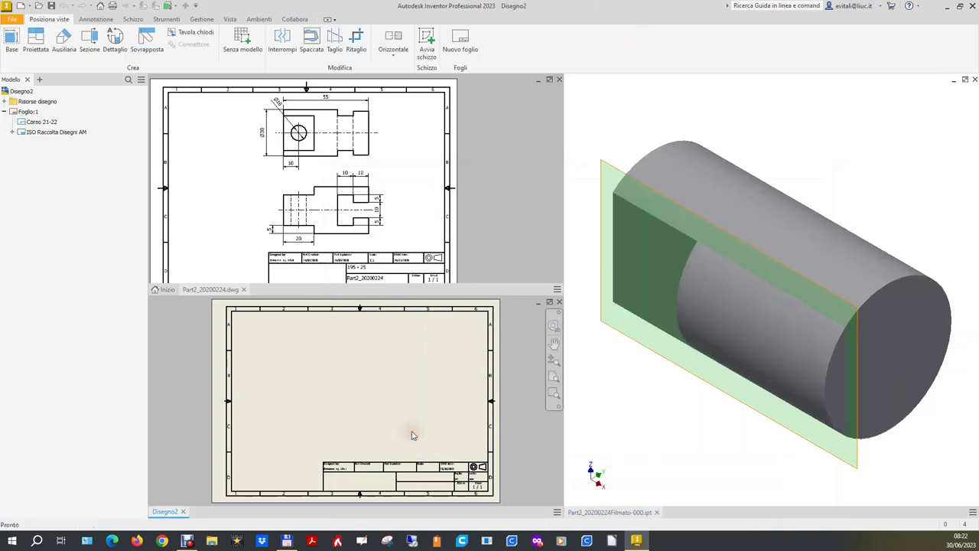
{"action": "left_click", "coordinate": [11, 40]}
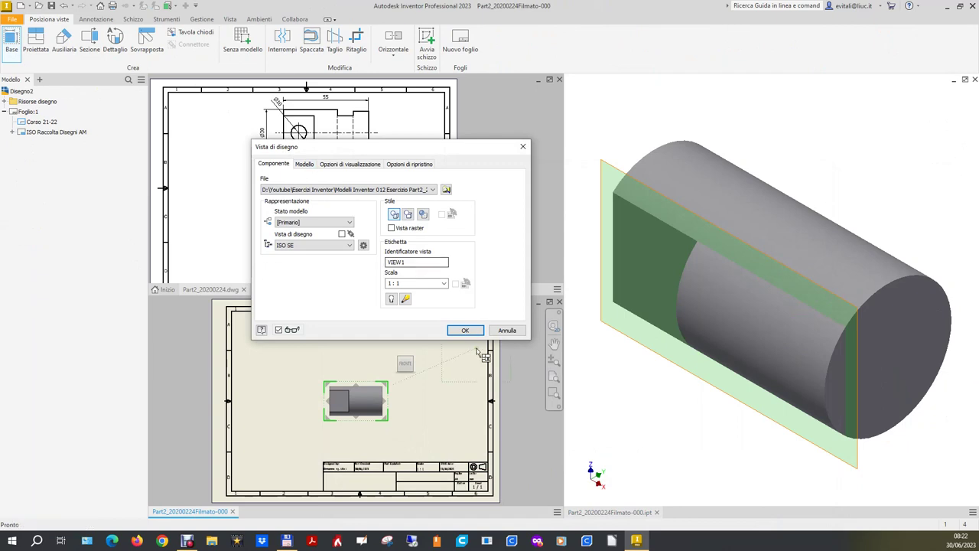
{"action": "left_click_drag", "start_coordinate": [416, 147], "coordinate": [747, 129]}
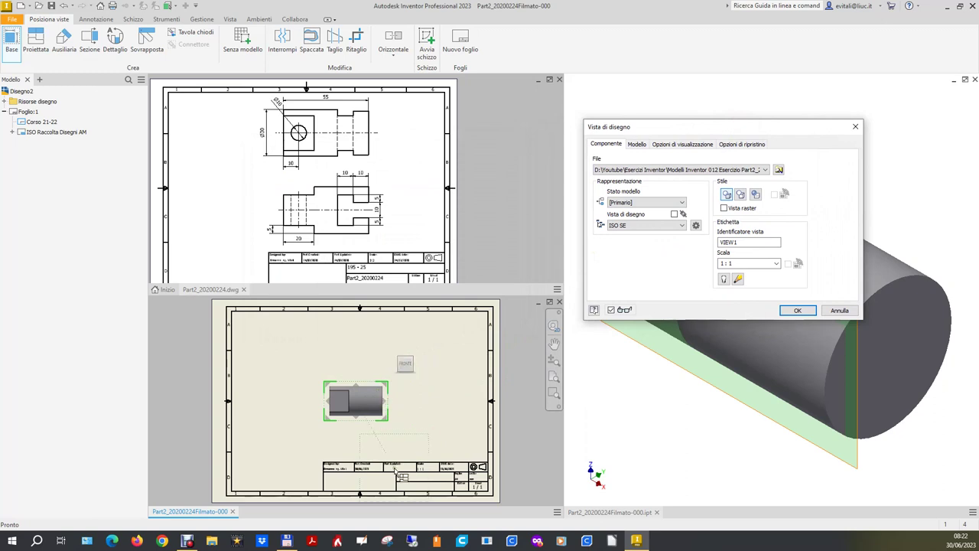
{"action": "double_click", "coordinate": [746, 262]}
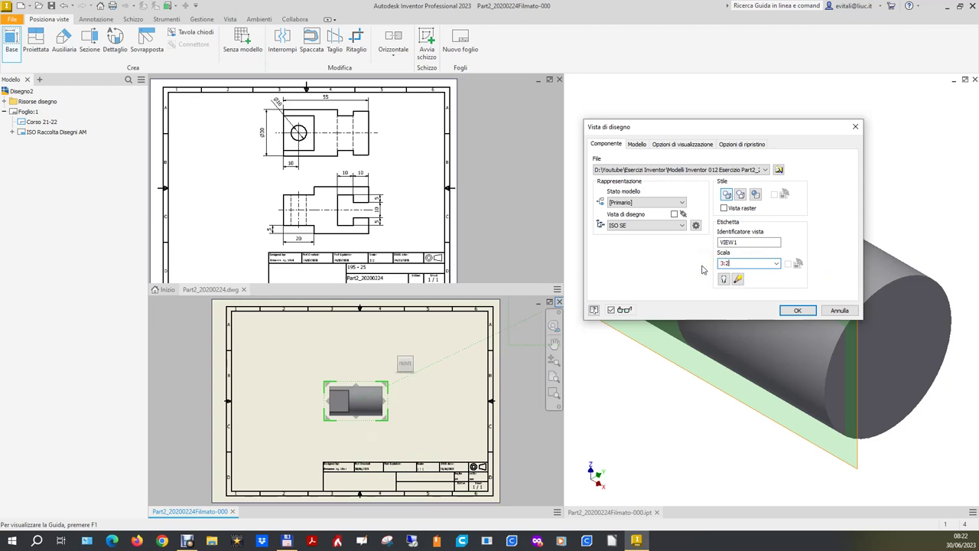
{"action": "key", "text": "Return"}
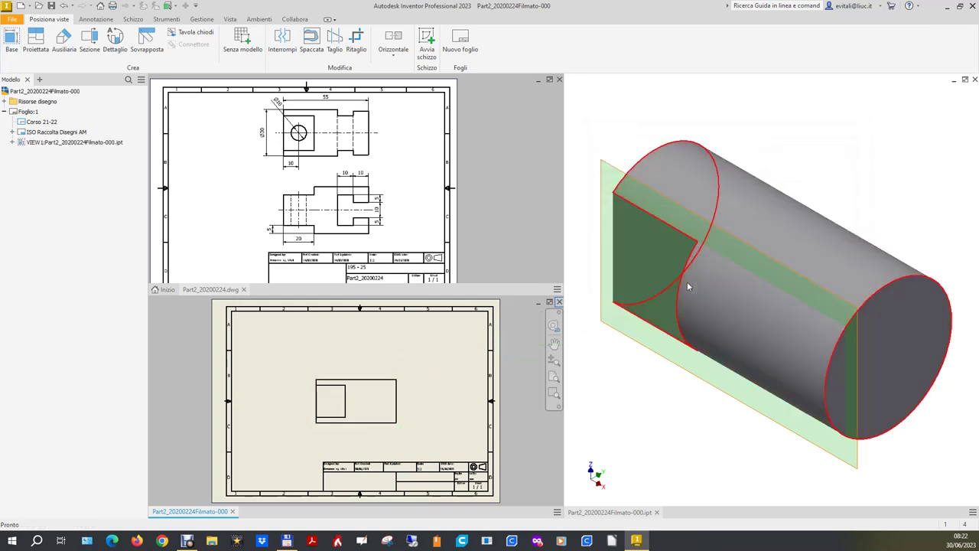
{"action": "left_click", "coordinate": [352, 364]}
{"action": "left_click_drag", "start_coordinate": [351, 364], "coordinate": [349, 341]}
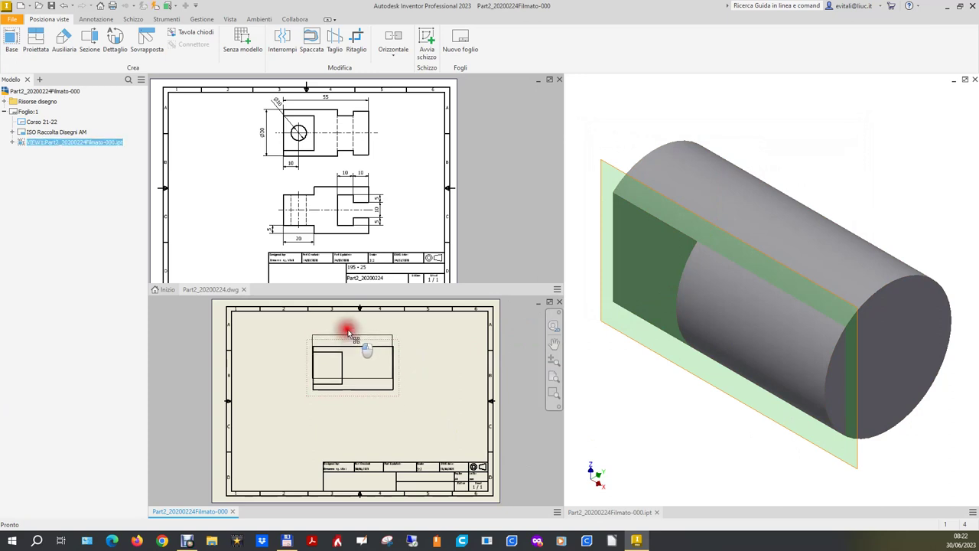
{"action": "left_click_drag", "start_coordinate": [349, 343], "coordinate": [346, 332]}
Step: Create a projected view directly below the base view
{"action": "left_click", "coordinate": [35, 38]}
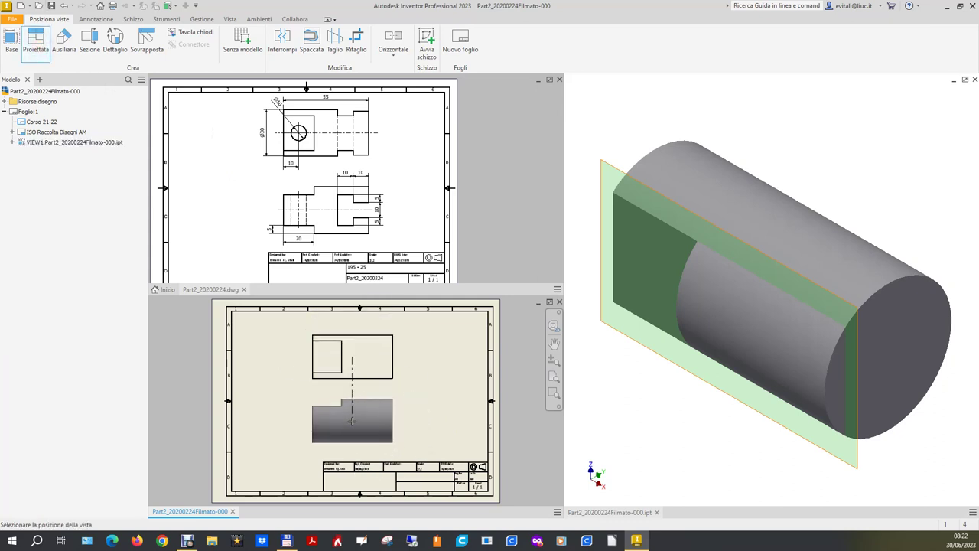
{"action": "left_click", "coordinate": [351, 420]}
{"action": "right_click", "coordinate": [351, 421]}
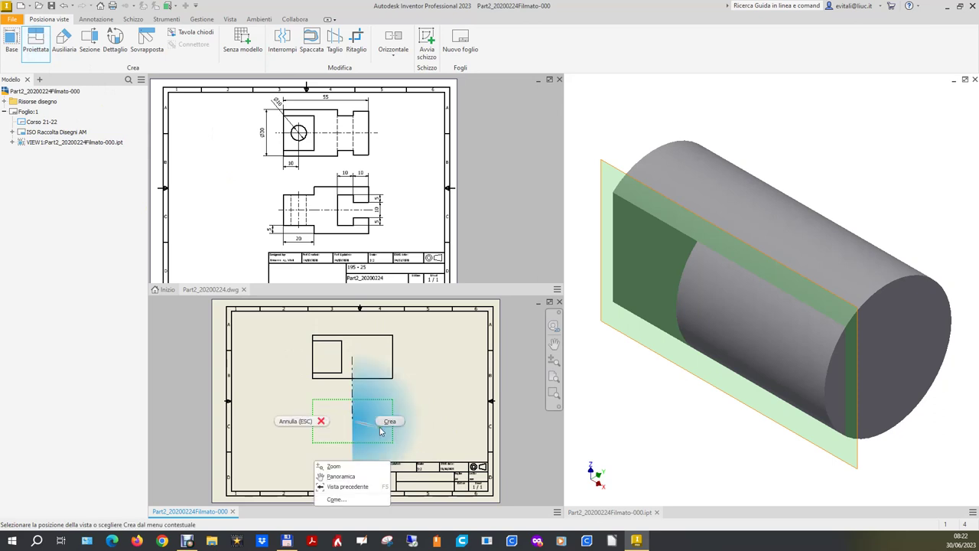
{"action": "left_click", "coordinate": [383, 429]}
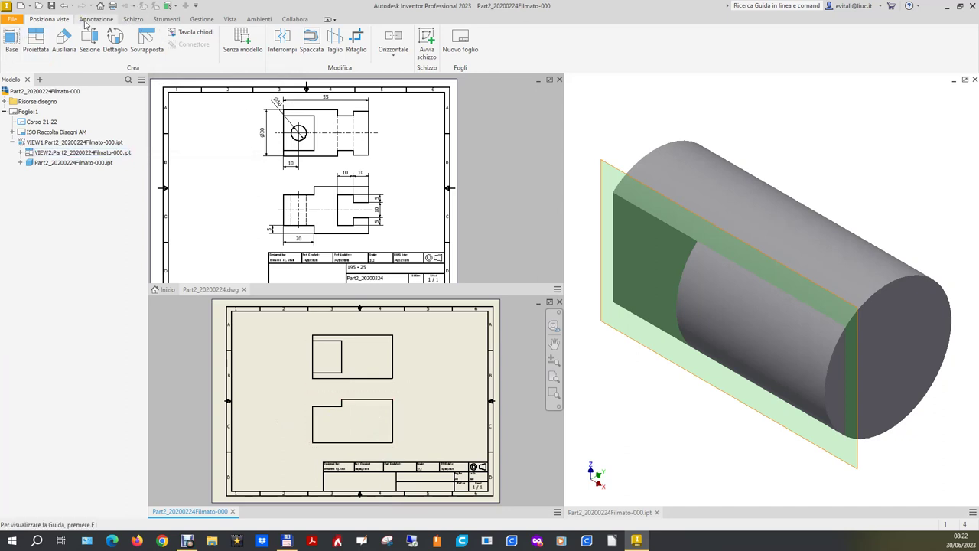
Step: Dimension the notch step height as 5.00 to the left of the lower view
{"action": "left_click", "coordinate": [86, 19]}
{"action": "left_click", "coordinate": [7, 47]}
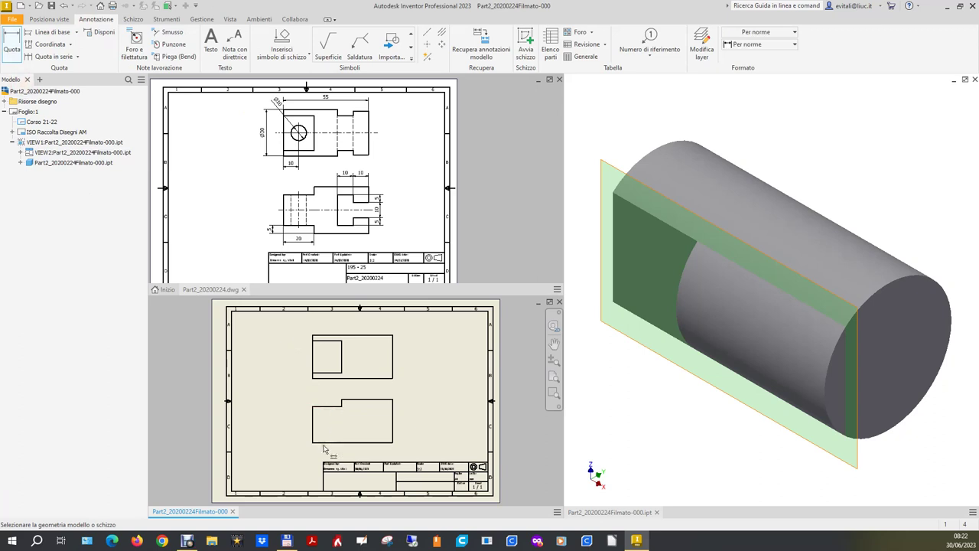
{"action": "left_click", "coordinate": [335, 408]}
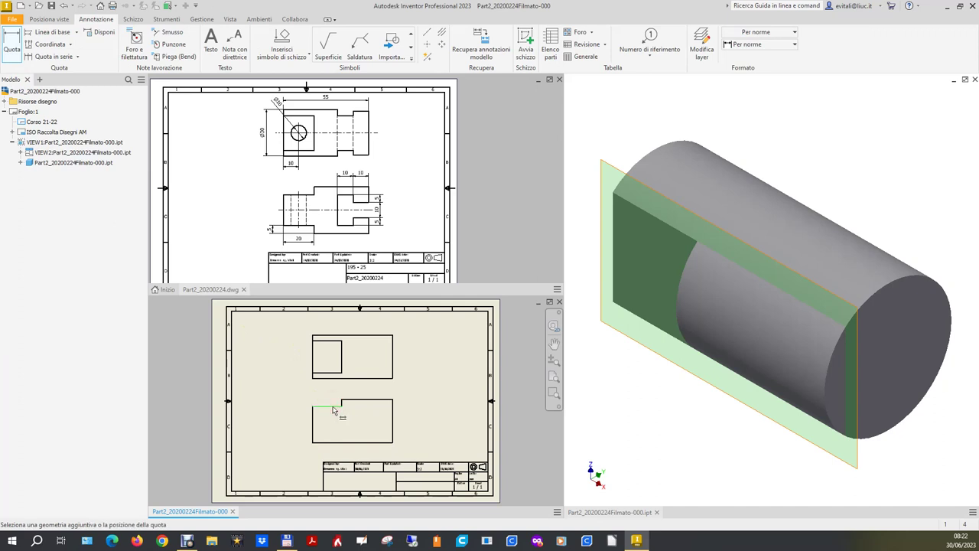
{"action": "left_click", "coordinate": [348, 400]}
{"action": "left_click", "coordinate": [296, 402]}
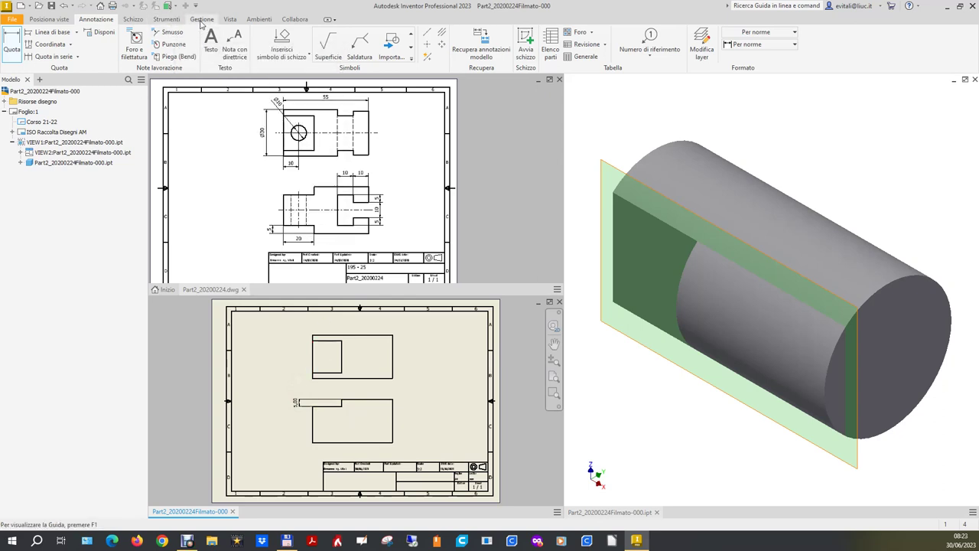
{"action": "left_click", "coordinate": [202, 19]}
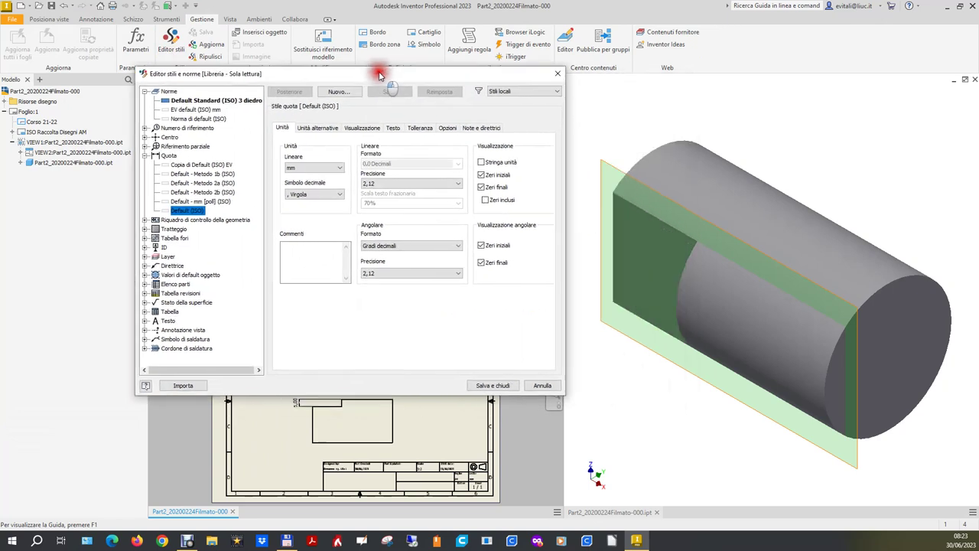
Step: Clear both Zeri finali boxes in the Default (ISO) dimension style and save it
{"action": "left_click", "coordinate": [482, 188]}
{"action": "left_click", "coordinate": [481, 263]}
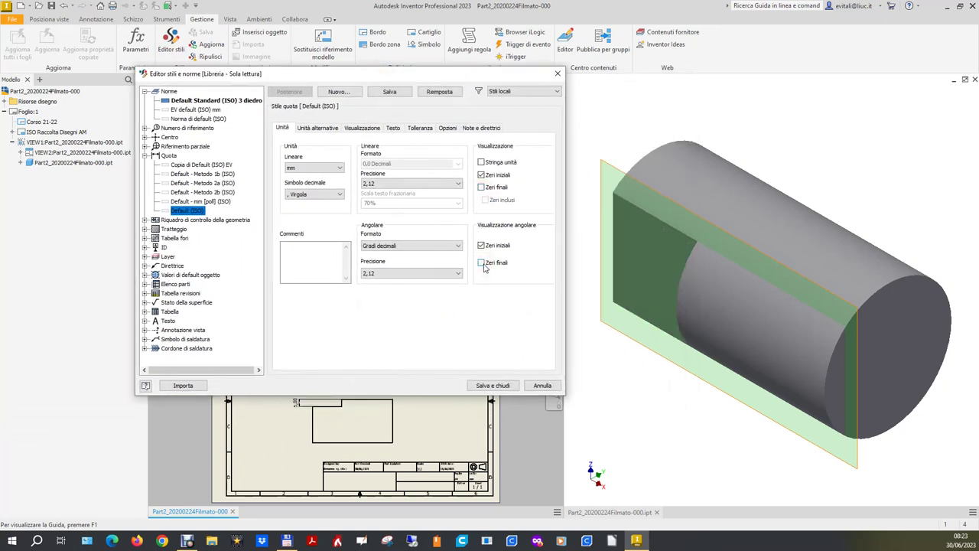
{"action": "left_click", "coordinate": [493, 385]}
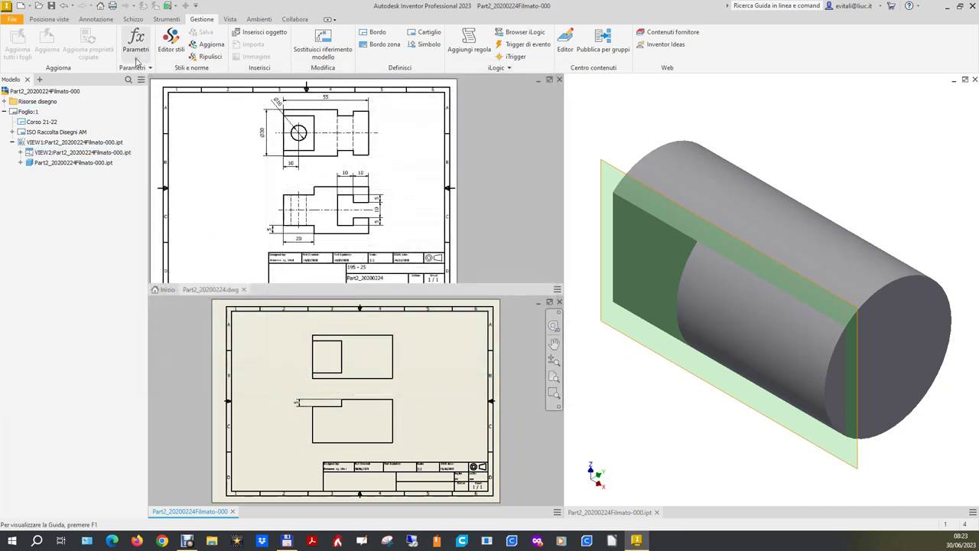
{"action": "left_click", "coordinate": [81, 22]}
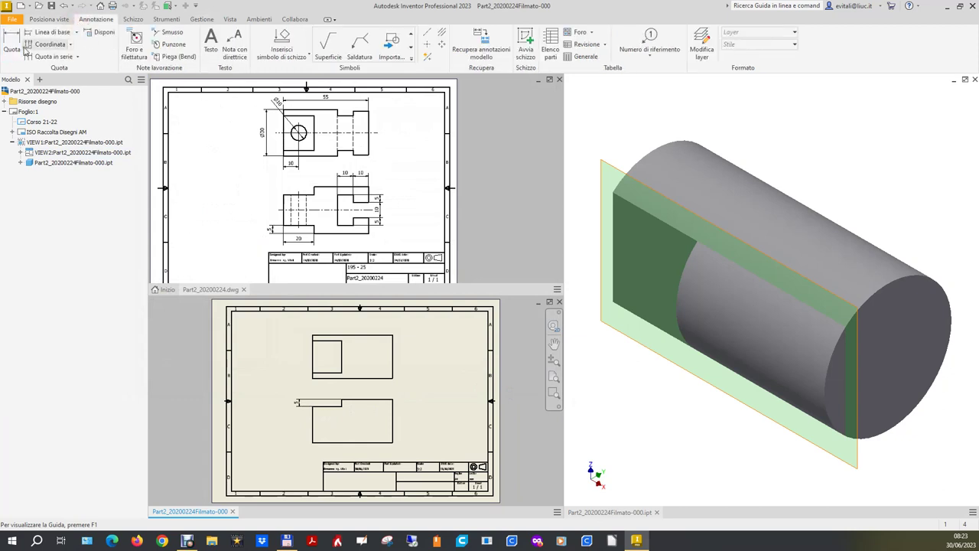
Step: Add a 20 dimension along the notch edge above the lower view
{"action": "left_click", "coordinate": [17, 51]}
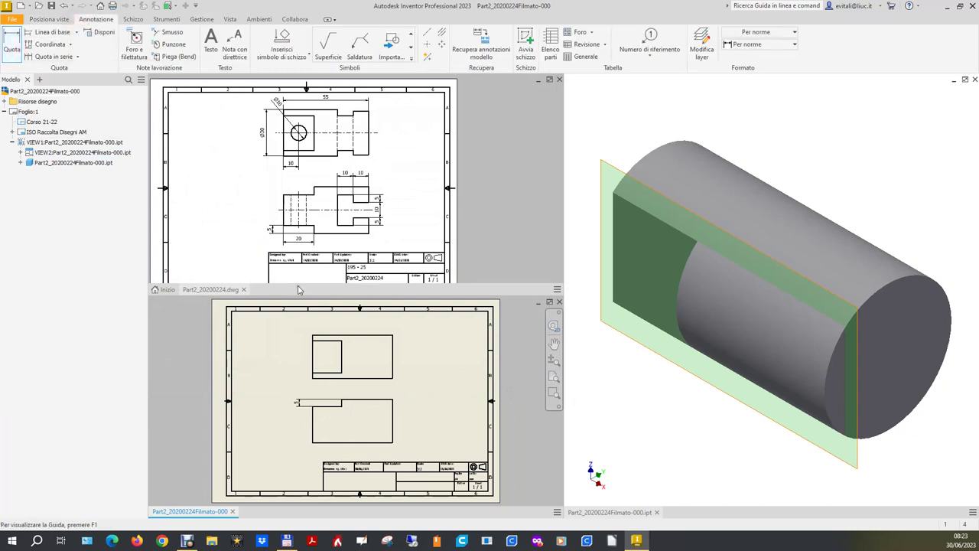
{"action": "left_click", "coordinate": [338, 409]}
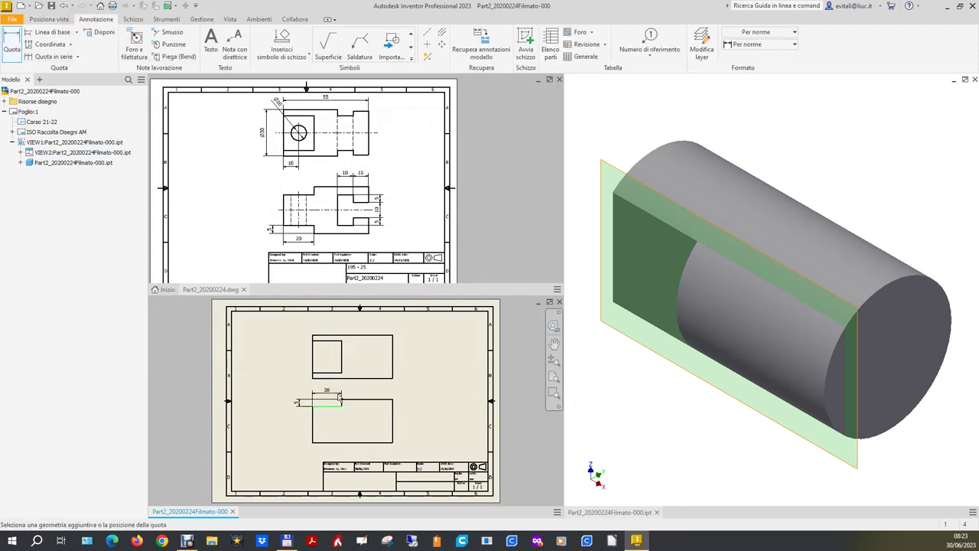
{"action": "left_click", "coordinate": [340, 394]}
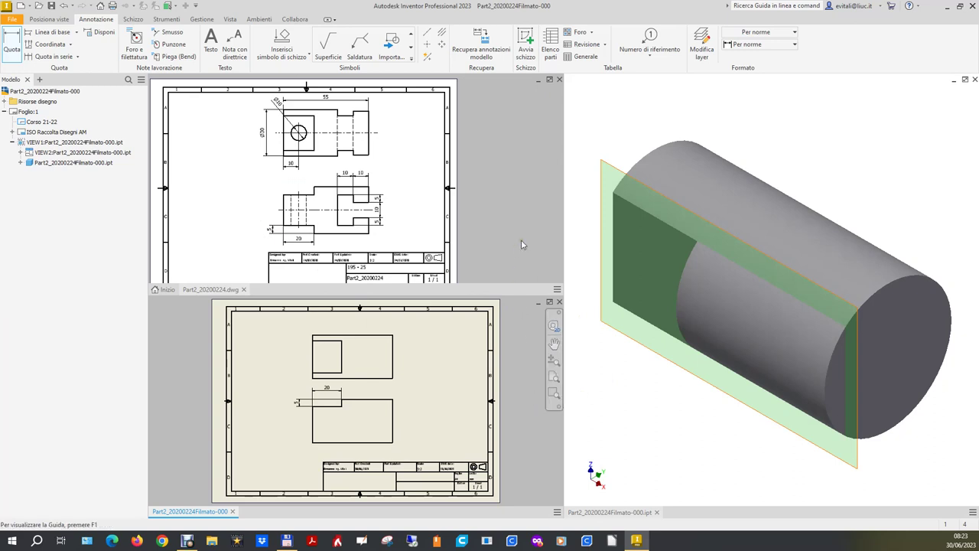
Step: Fit the reference drawing sheet in its window, then reactivate the new drawing
{"action": "left_click", "coordinate": [484, 207]}
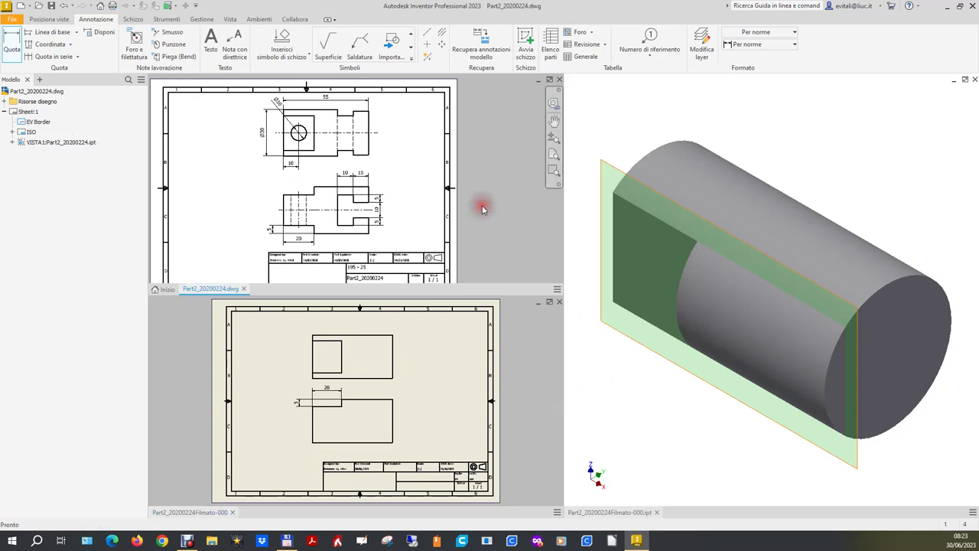
{"action": "left_click", "coordinate": [555, 156]}
{"action": "left_click", "coordinate": [651, 423]}
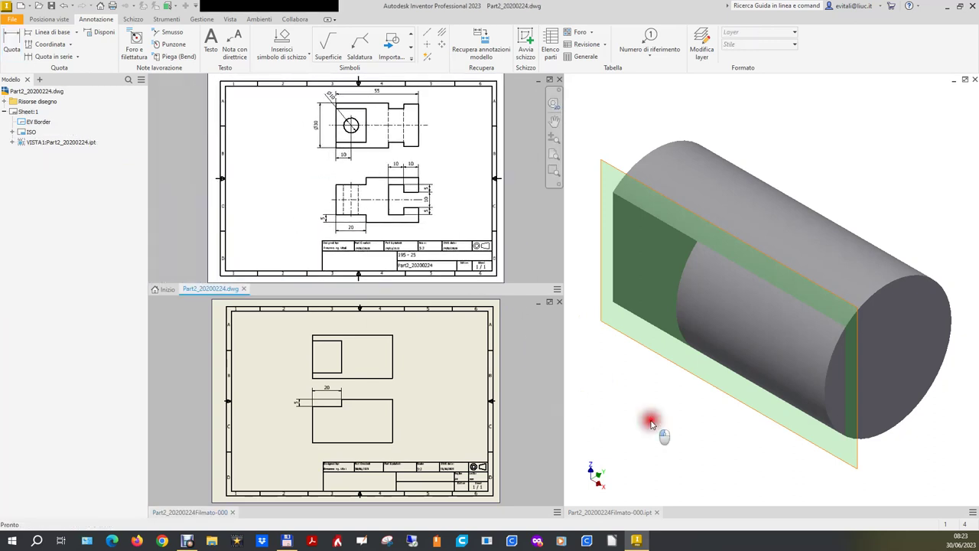
{"action": "left_click", "coordinate": [186, 400]}
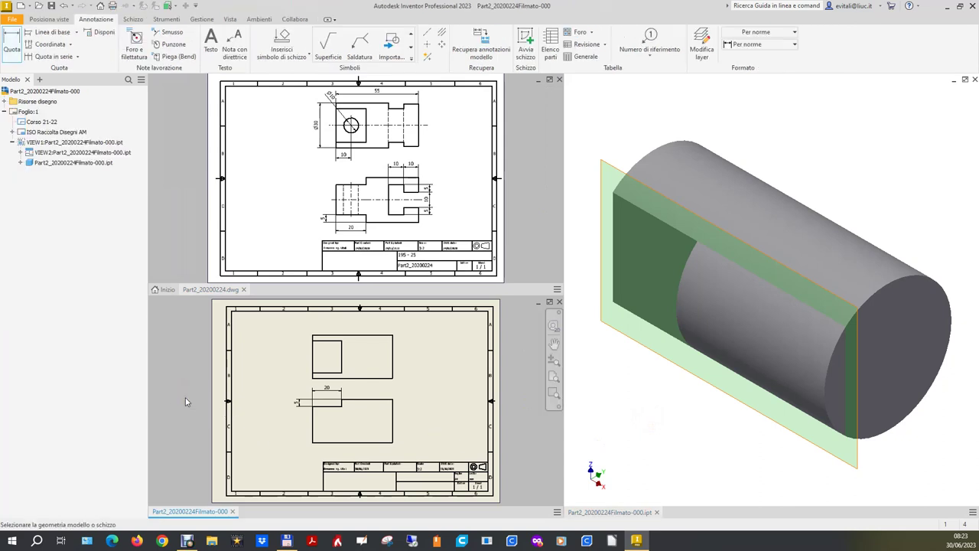
{"action": "left_click", "coordinate": [20, 20]}
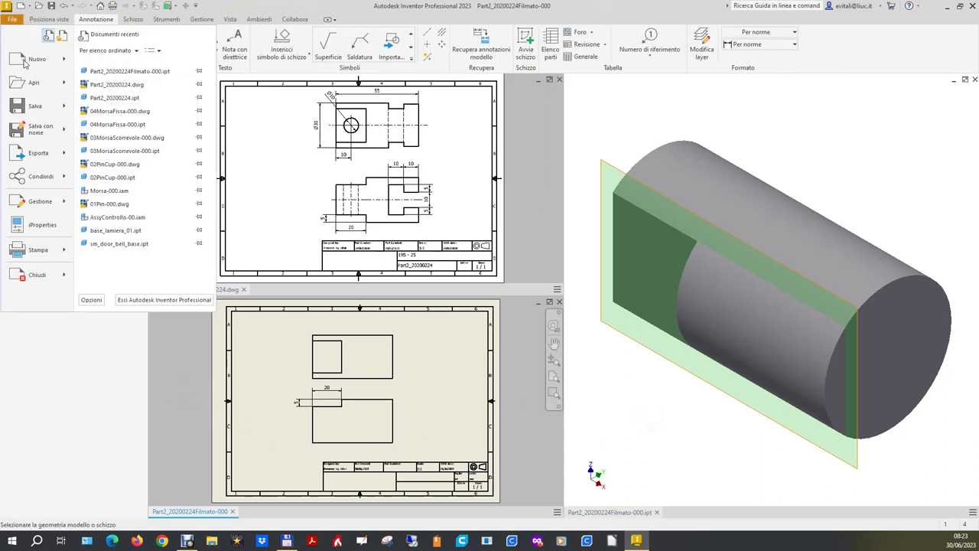
Step: Save the drawing as Part2_20200224Filmato-000.dwg and return to the 3D part
{"action": "left_click", "coordinate": [40, 136]}
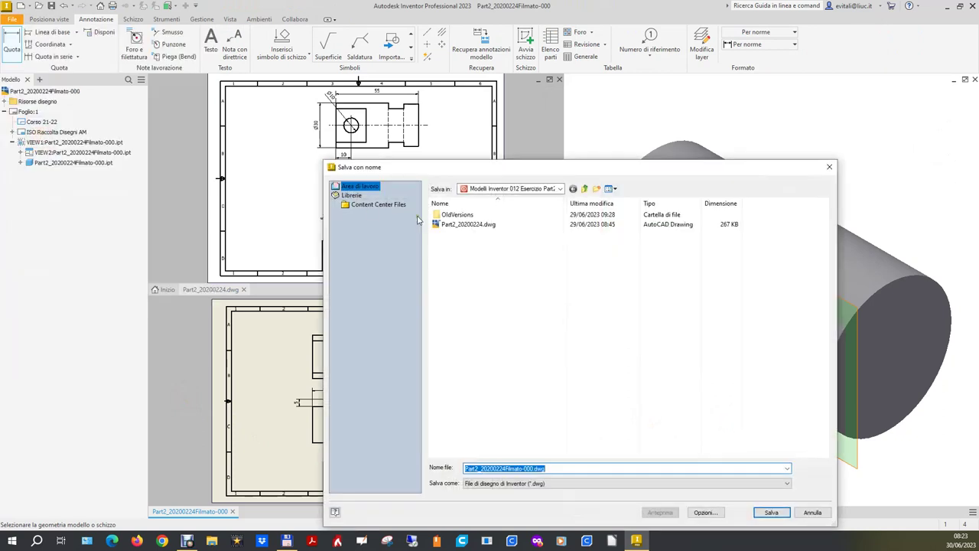
{"action": "left_click", "coordinate": [463, 228]}
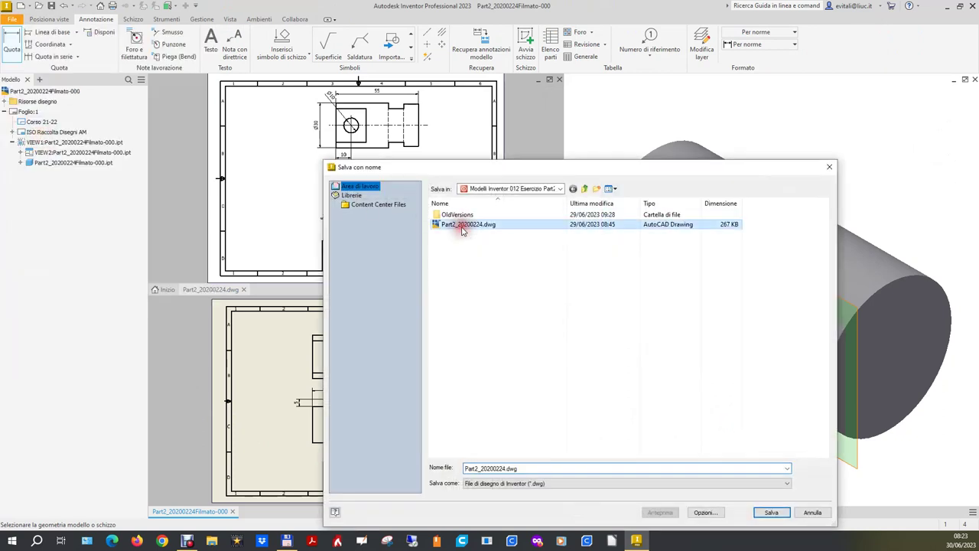
{"action": "double_click", "coordinate": [508, 468]}
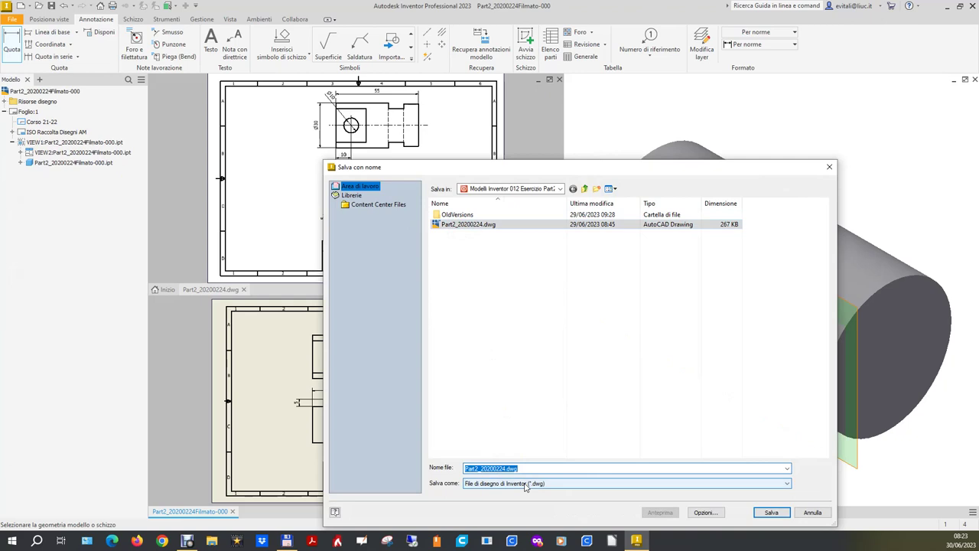
{"action": "key", "text": "End"}
{"action": "type", "text": "Fil"}
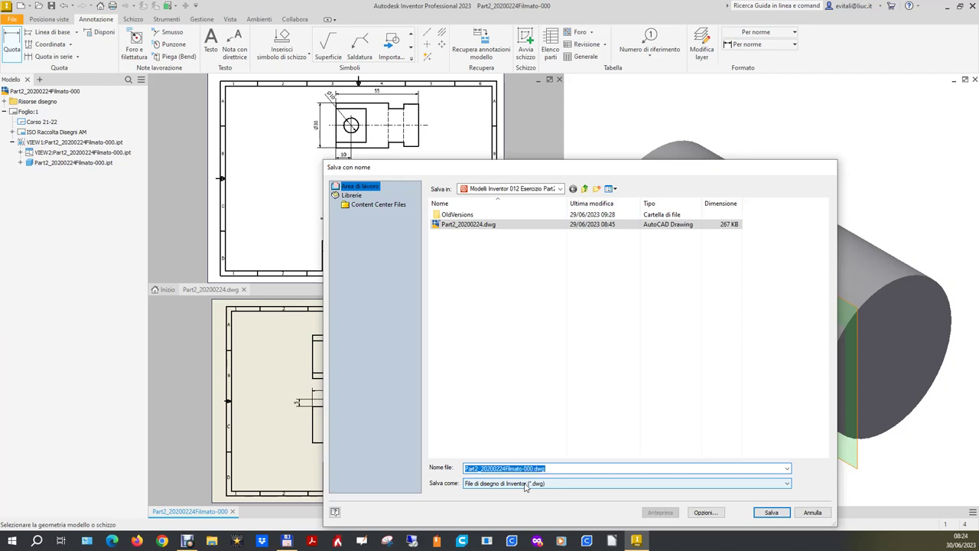
{"action": "key", "text": "Return"}
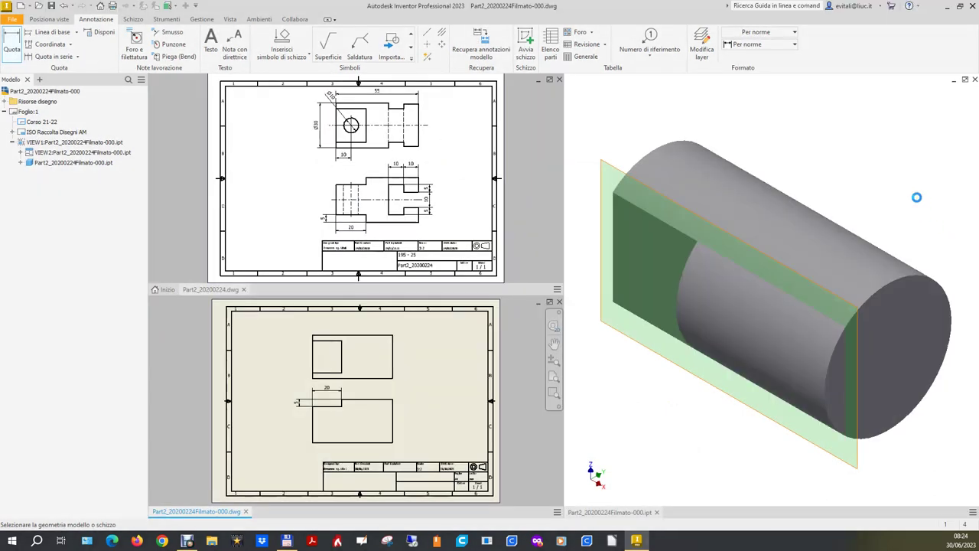
{"action": "left_click", "coordinate": [627, 467]}
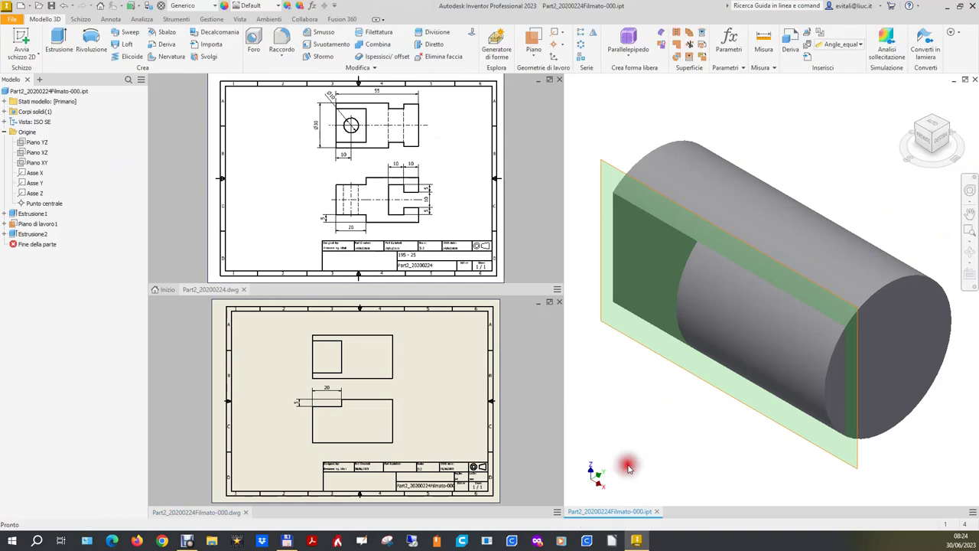
{"action": "right_click", "coordinate": [51, 224]}
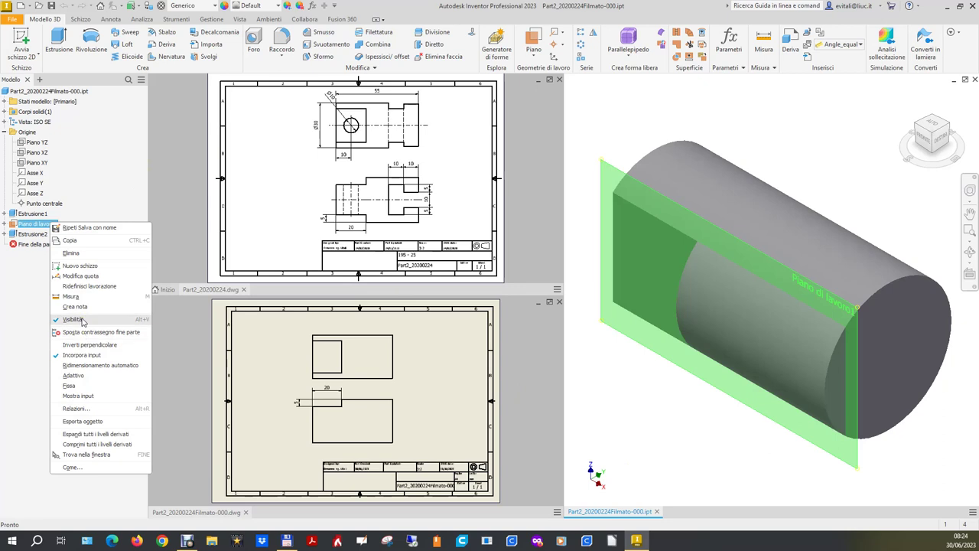
Step: Hide Piano di lavoro1 and make the Piano XZ origin plane visible
{"action": "left_click", "coordinate": [73, 319]}
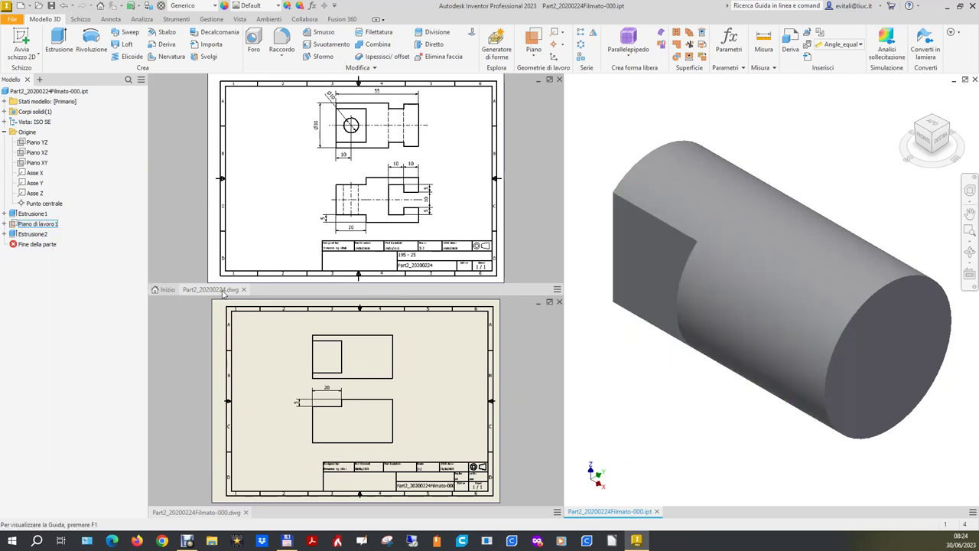
{"action": "right_click", "coordinate": [45, 155]}
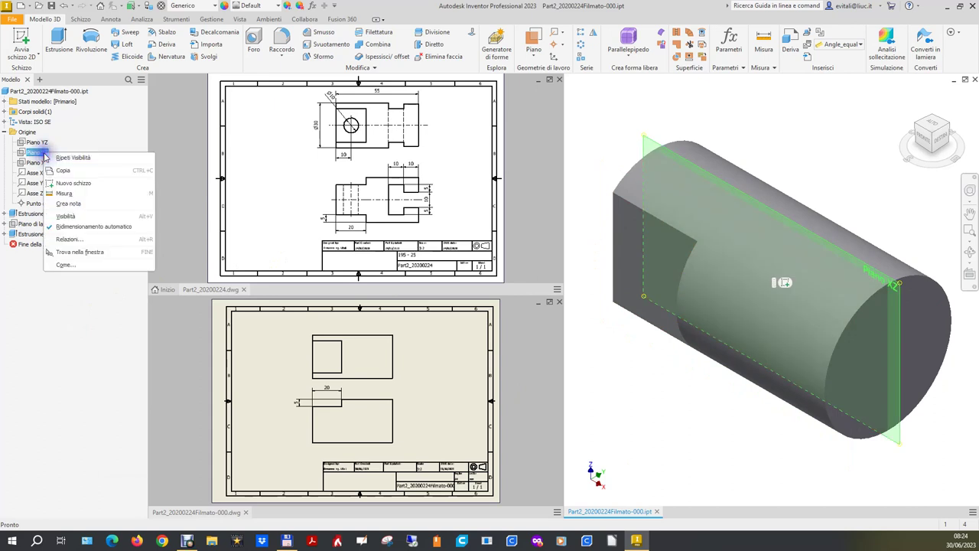
{"action": "left_click", "coordinate": [66, 218]}
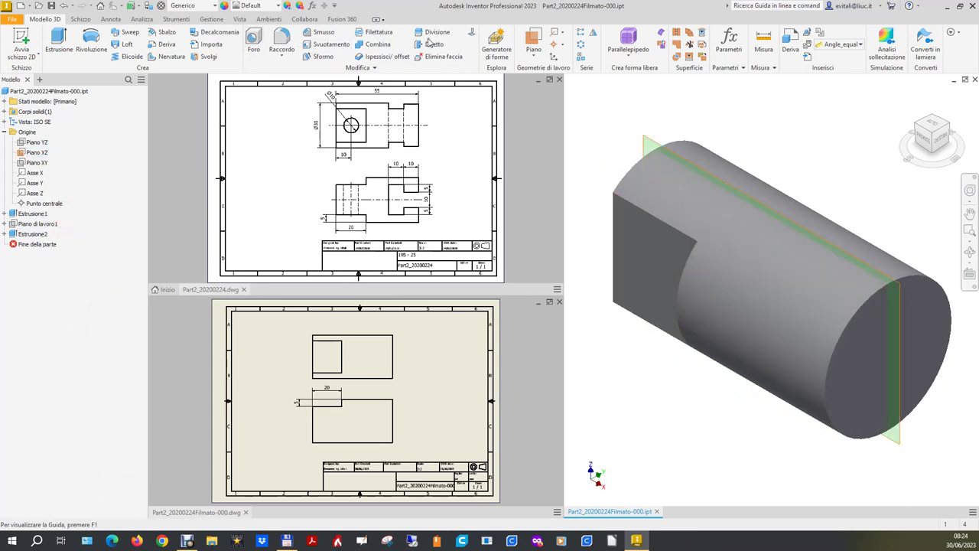
{"action": "left_click", "coordinate": [593, 32]}
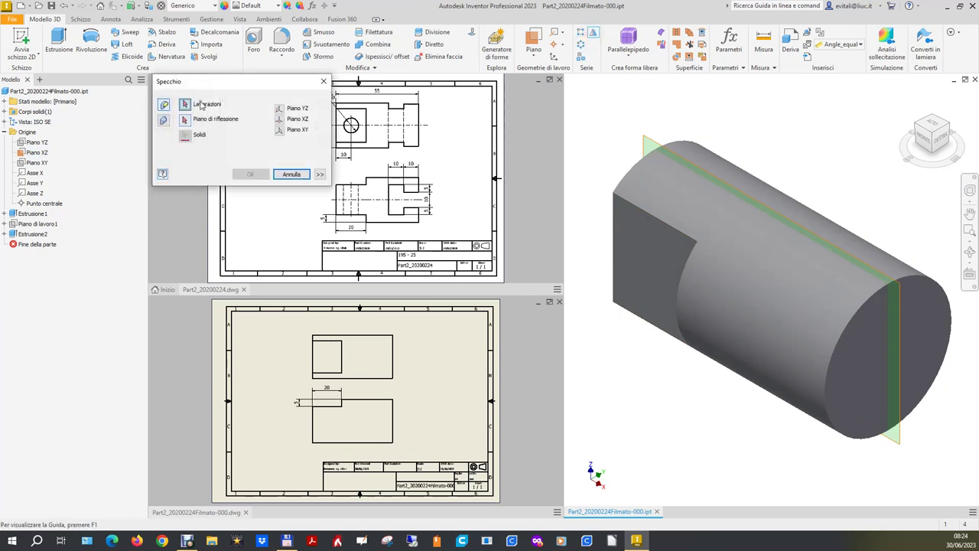
Step: Mirror Estrusione2 across Piano XZ as Specchio1, then reactivate the drawing window
{"action": "left_click", "coordinate": [32, 234]}
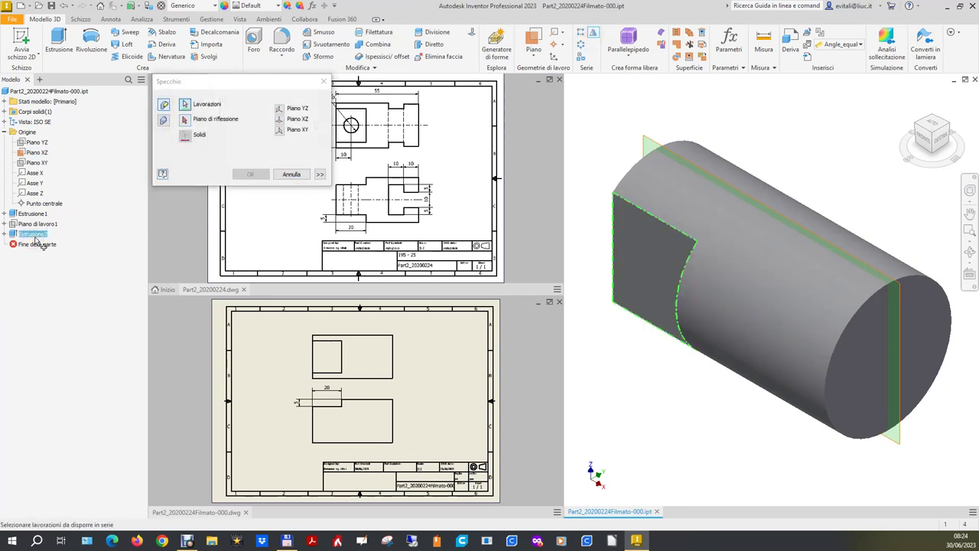
{"action": "left_click", "coordinate": [185, 119]}
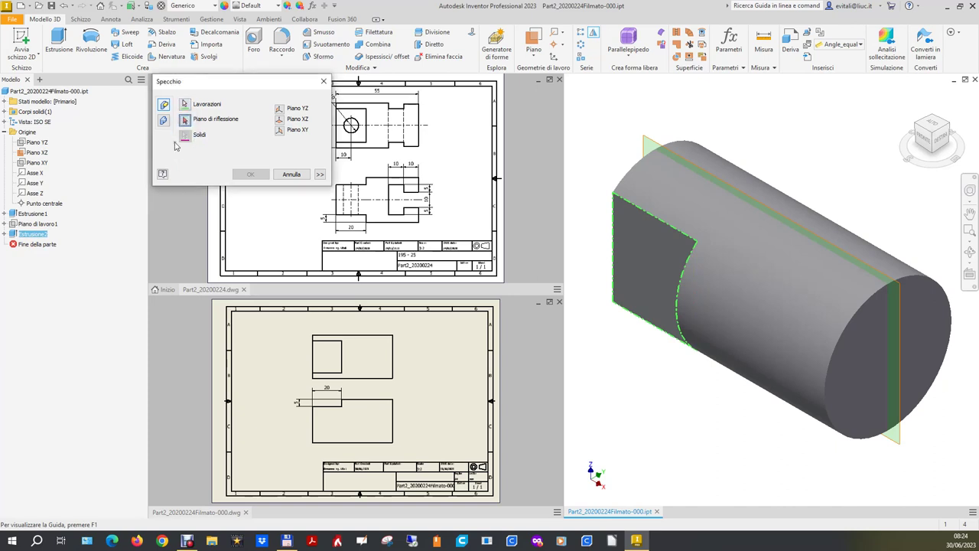
{"action": "left_click", "coordinate": [37, 152]}
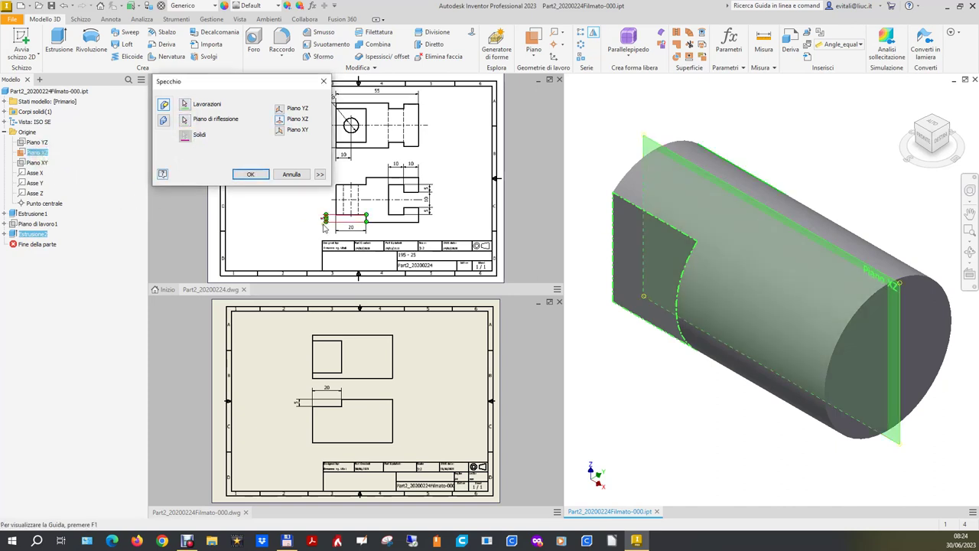
{"action": "left_click", "coordinate": [250, 174]}
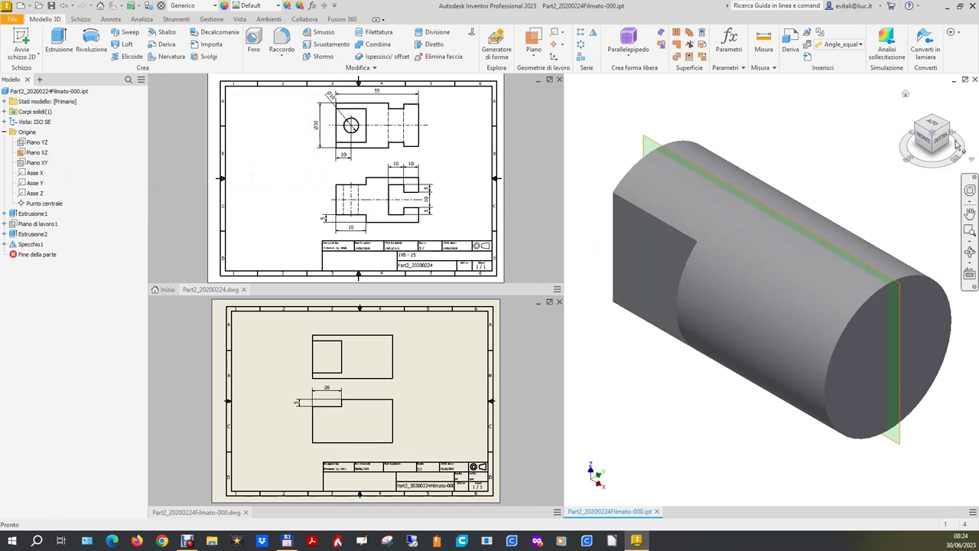
{"action": "left_click", "coordinate": [433, 412]}
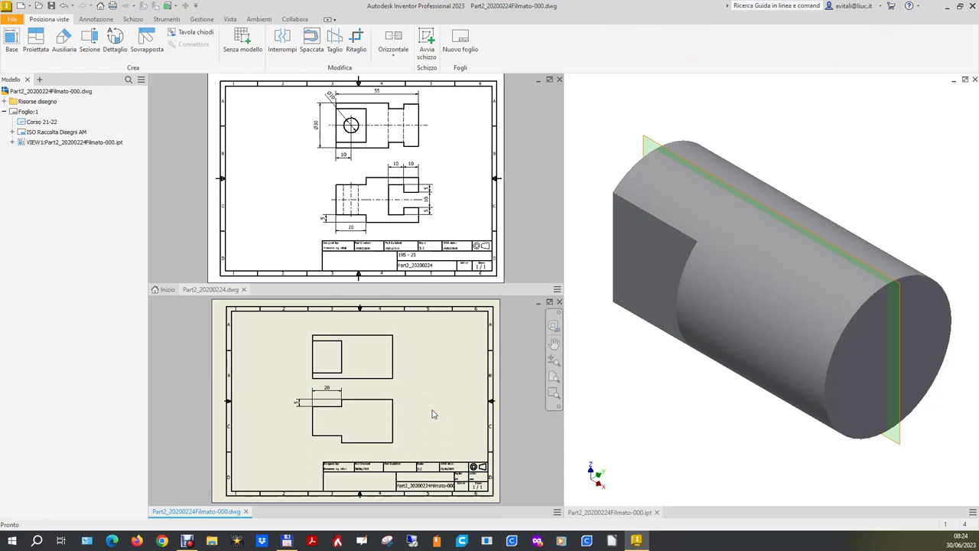
Step: Back in the part, hide Piano XZ so only the notched cylinder shows
{"action": "left_click", "coordinate": [673, 408]}
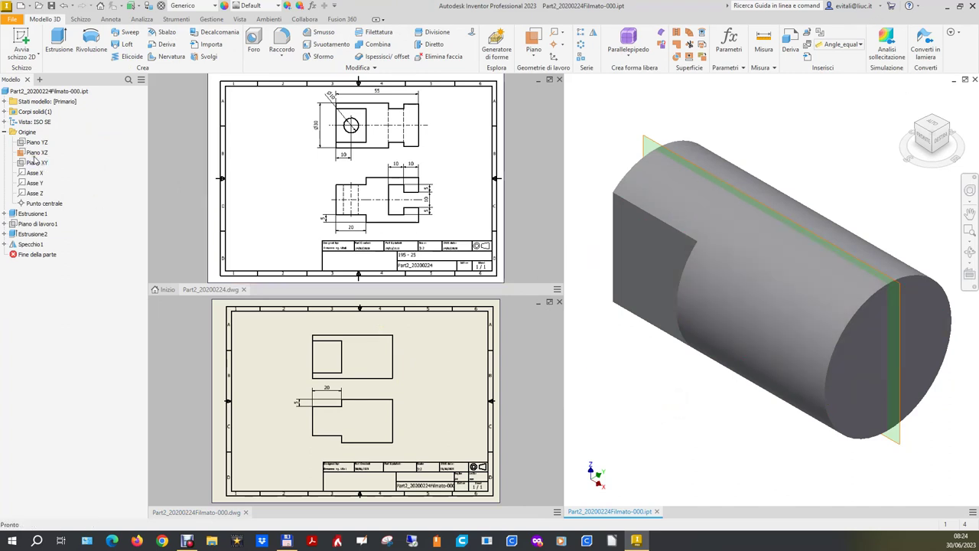
{"action": "right_click", "coordinate": [34, 152]}
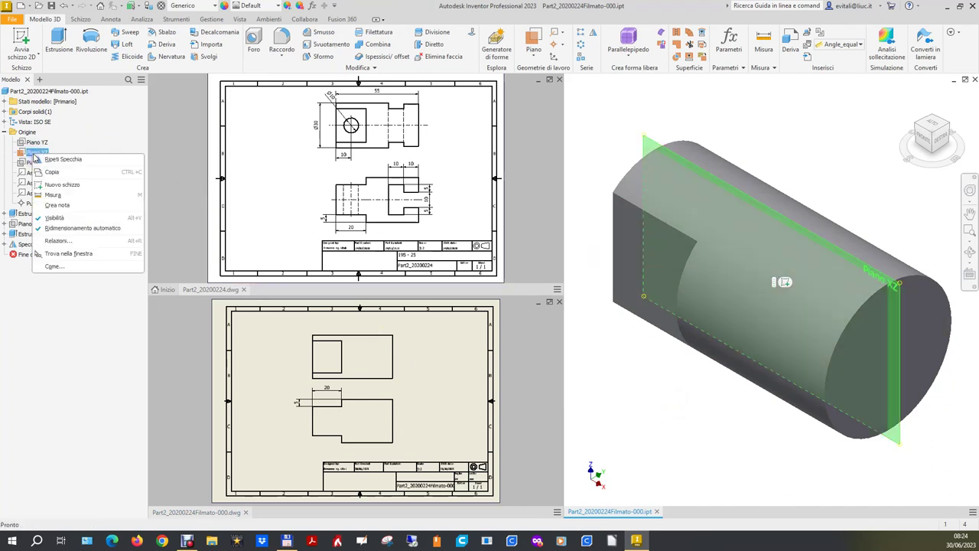
{"action": "left_click", "coordinate": [48, 222]}
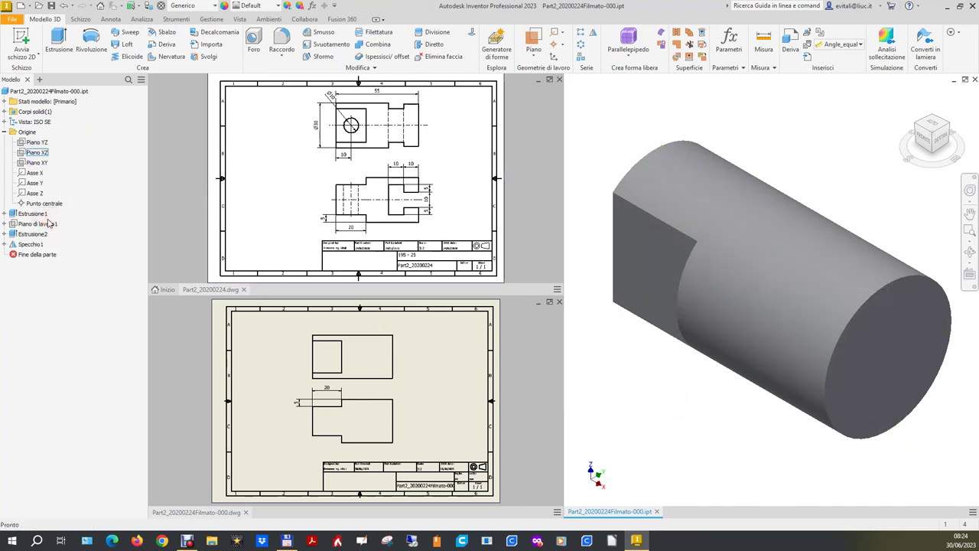
{"action": "left_click", "coordinate": [357, 130]}
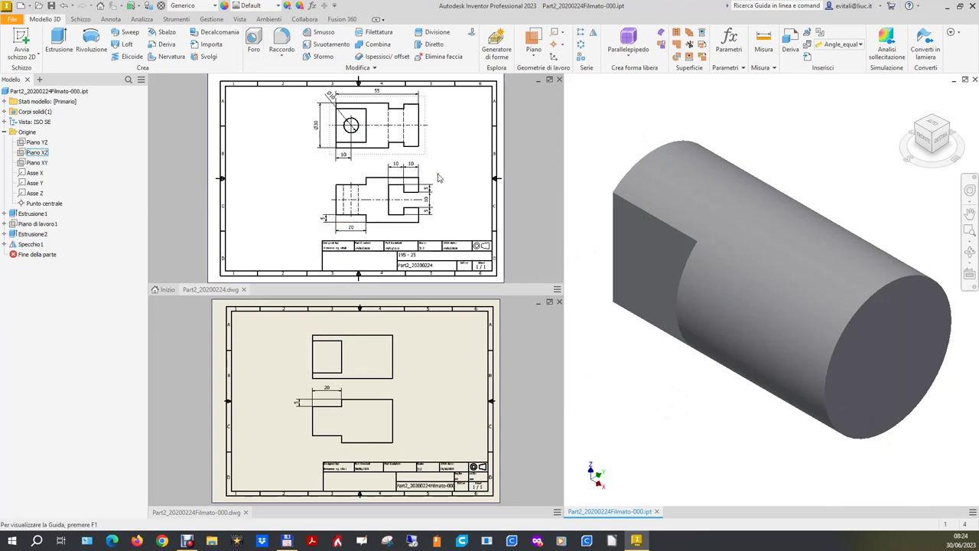
Step: Start a sketch on the notch's flat face and draw a circle on it
{"action": "left_click", "coordinate": [22, 42]}
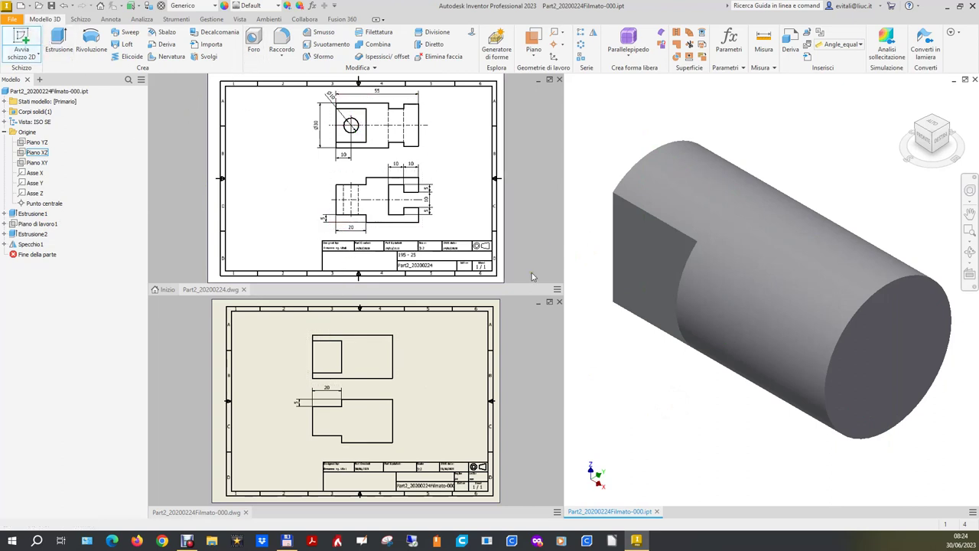
{"action": "left_click", "coordinate": [670, 289]}
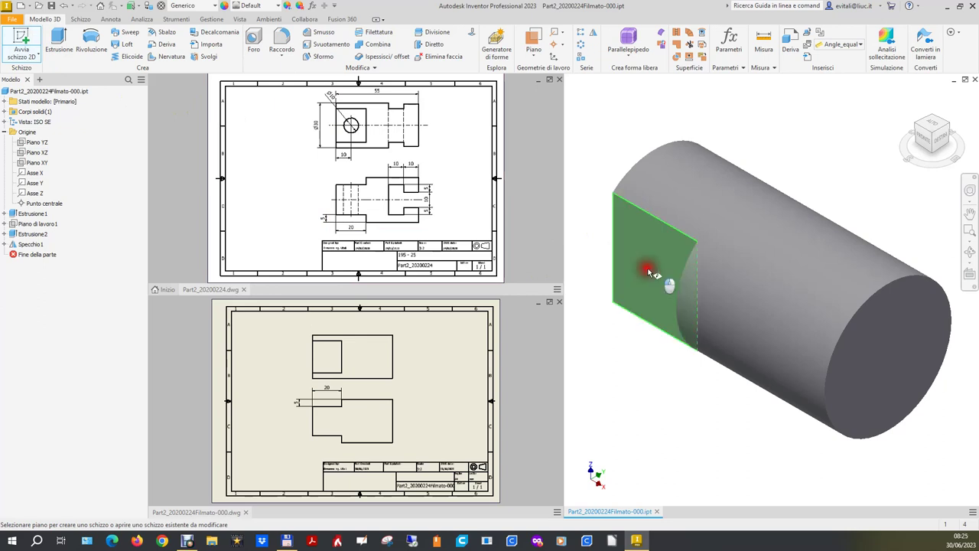
{"action": "left_click", "coordinate": [923, 148]}
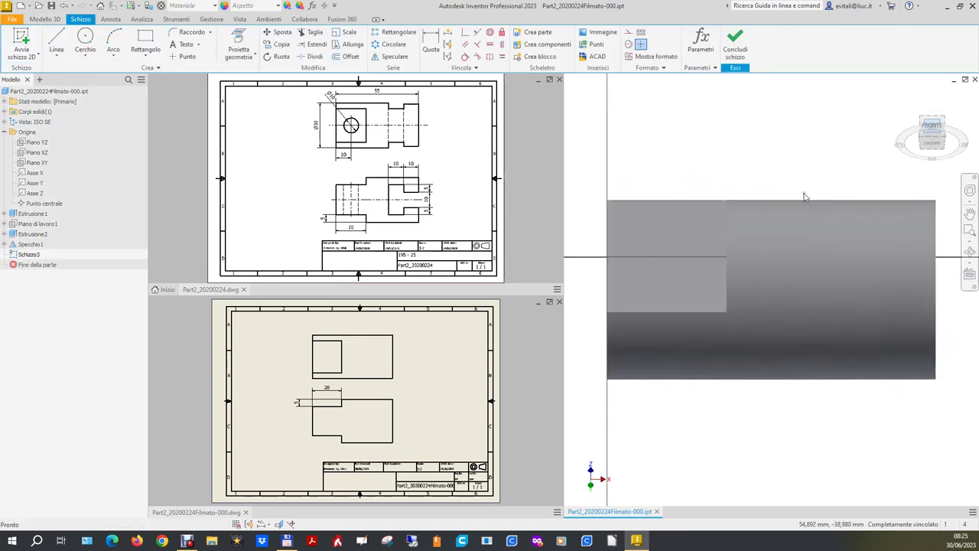
{"action": "left_click", "coordinate": [85, 40]}
{"action": "left_click", "coordinate": [662, 303]}
{"action": "left_click", "coordinate": [677, 280]}
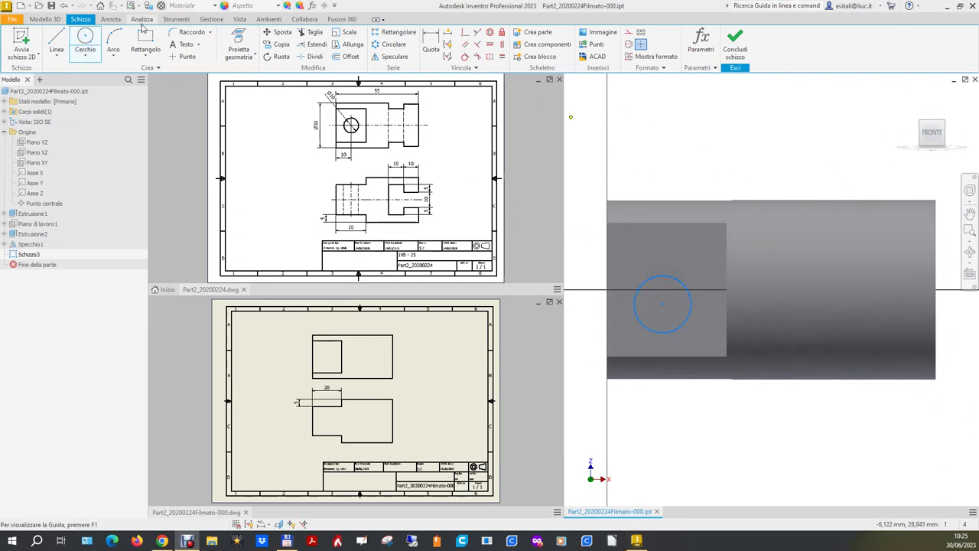
Step: Dimension the circle to 10 mm diameter and 10 mm from the left edge
{"action": "left_click", "coordinate": [431, 40]}
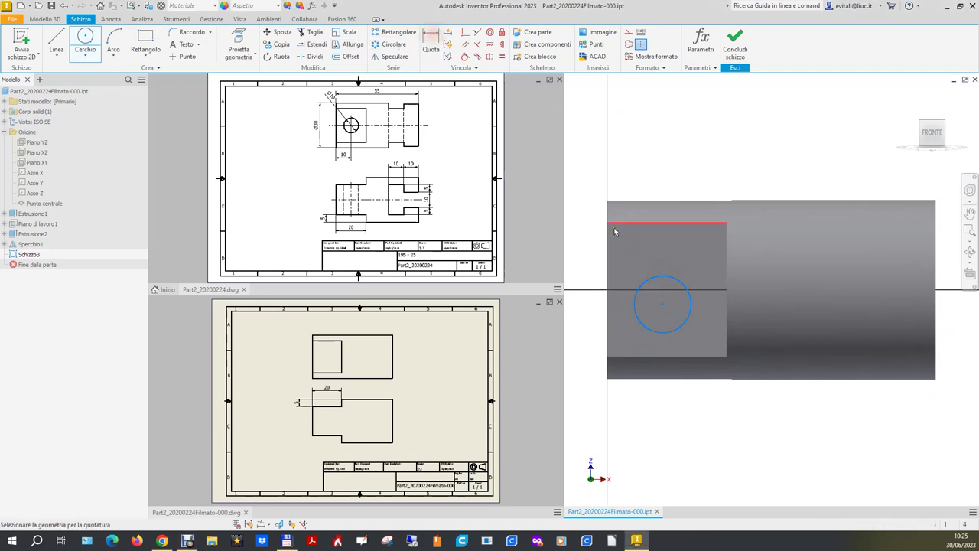
{"action": "left_click", "coordinate": [665, 282]}
{"action": "left_click", "coordinate": [656, 243]}
{"action": "type", "text": "10"}
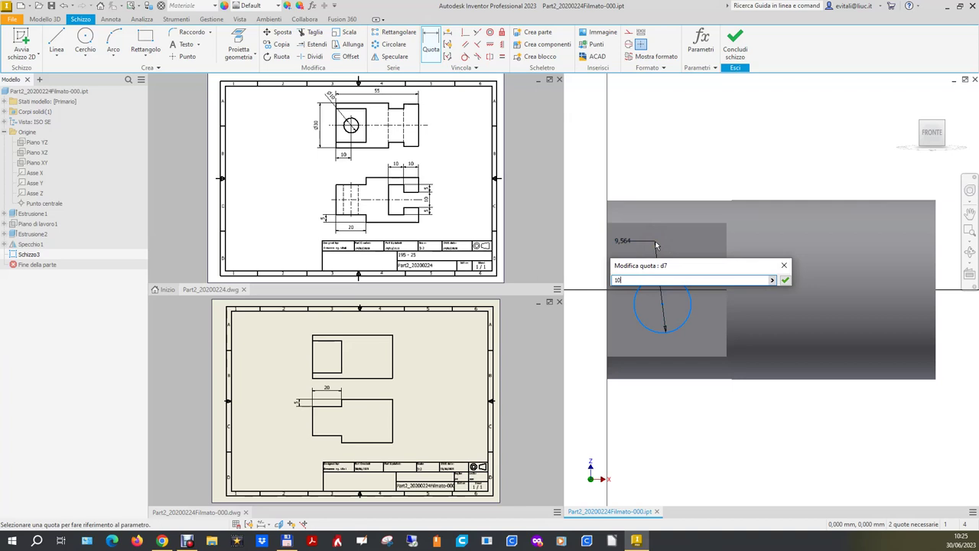
{"action": "key", "text": "Return"}
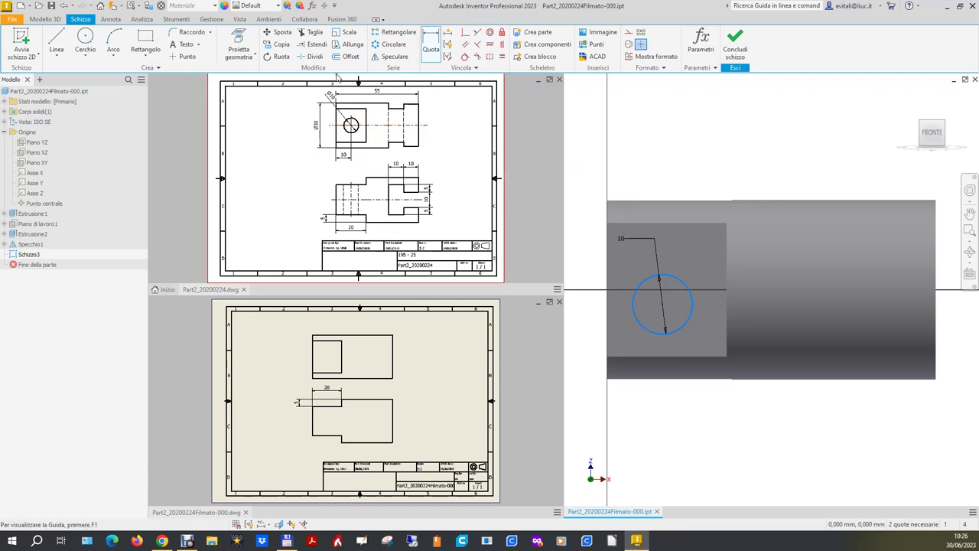
{"action": "left_click", "coordinate": [436, 42]}
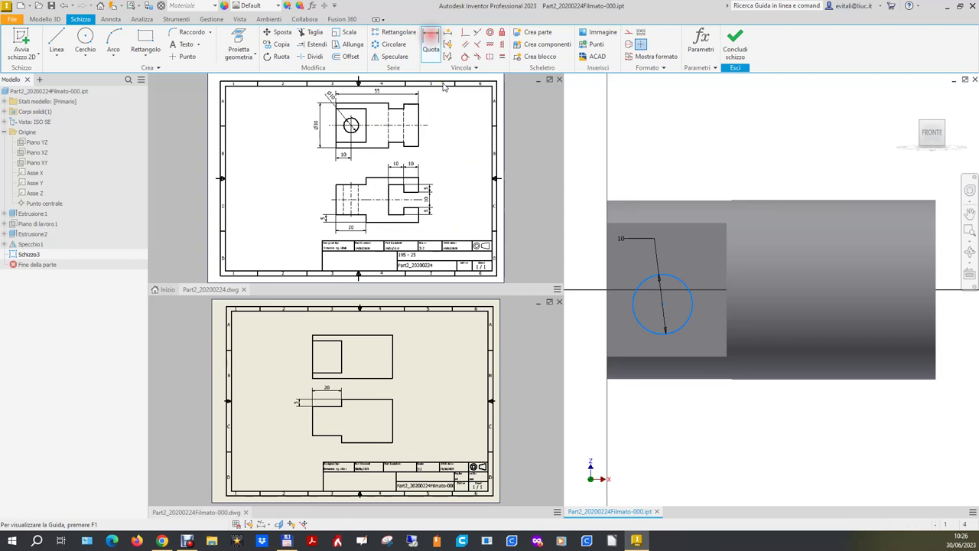
{"action": "left_click", "coordinate": [663, 306]}
{"action": "left_click", "coordinate": [609, 310]}
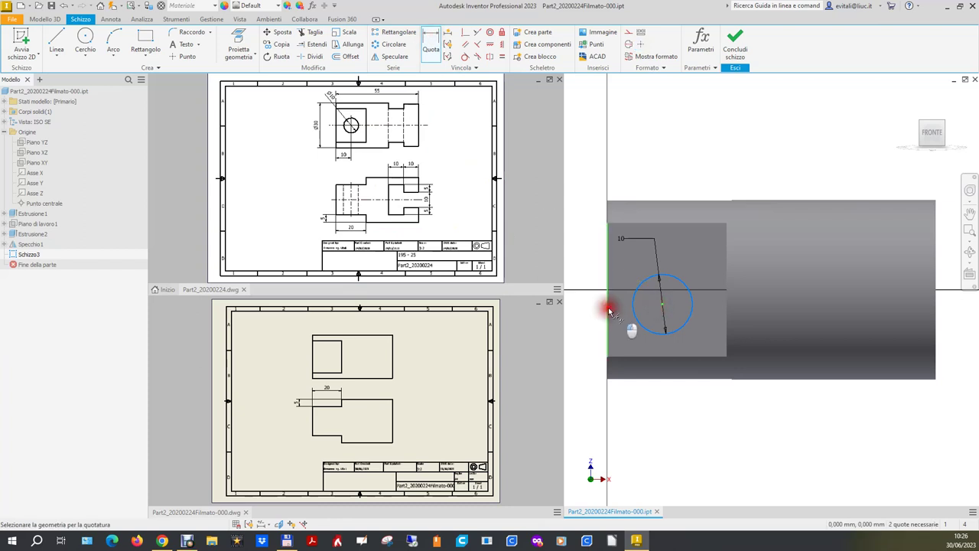
{"action": "left_click", "coordinate": [632, 410]}
{"action": "type", "text": "10"}
{"action": "key", "text": "Return"}
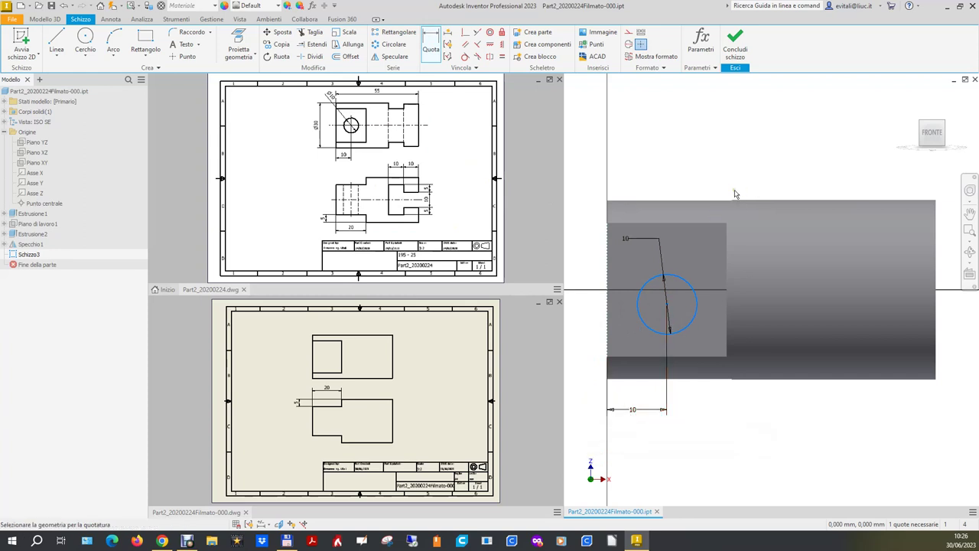
{"action": "key", "text": "Escape"}
{"action": "key", "text": "F6"}
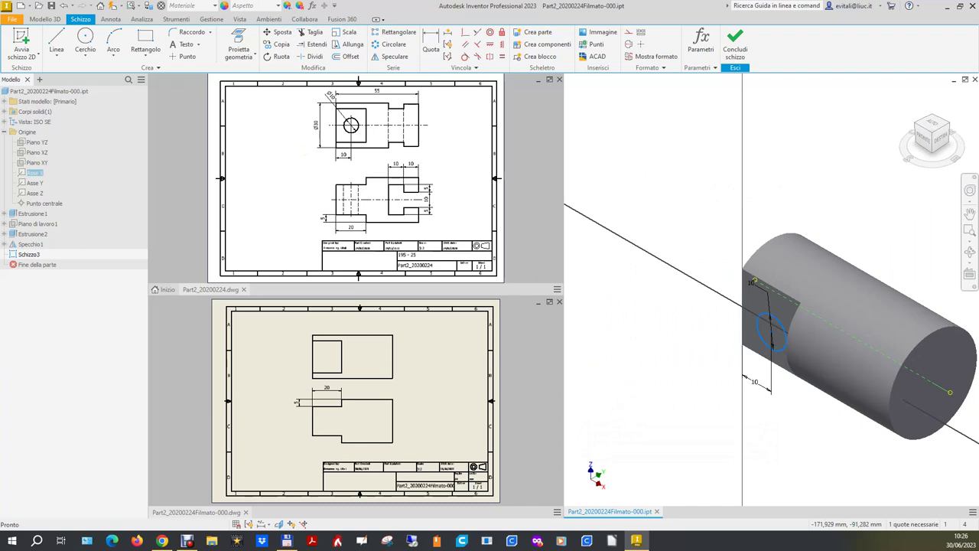
Step: Constrain the circle centre to the cylinder axis point and finish the sketch
{"action": "left_click", "coordinate": [490, 45]}
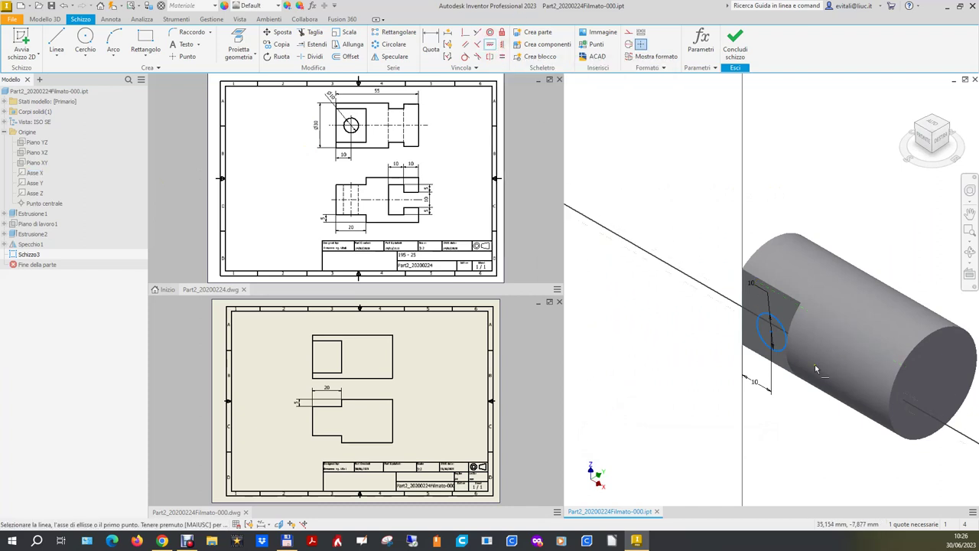
{"action": "left_click", "coordinate": [771, 333]}
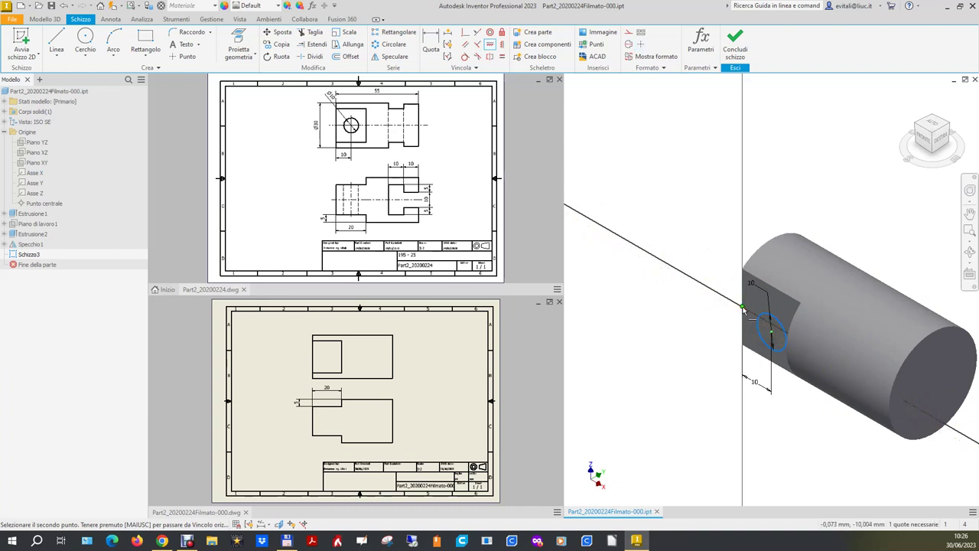
{"action": "left_click", "coordinate": [752, 324]}
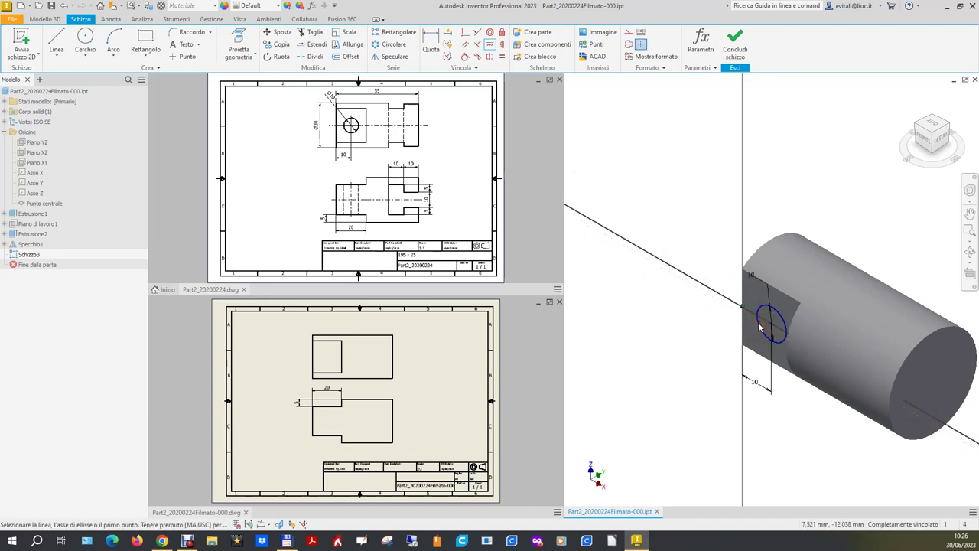
{"action": "left_click", "coordinate": [737, 54]}
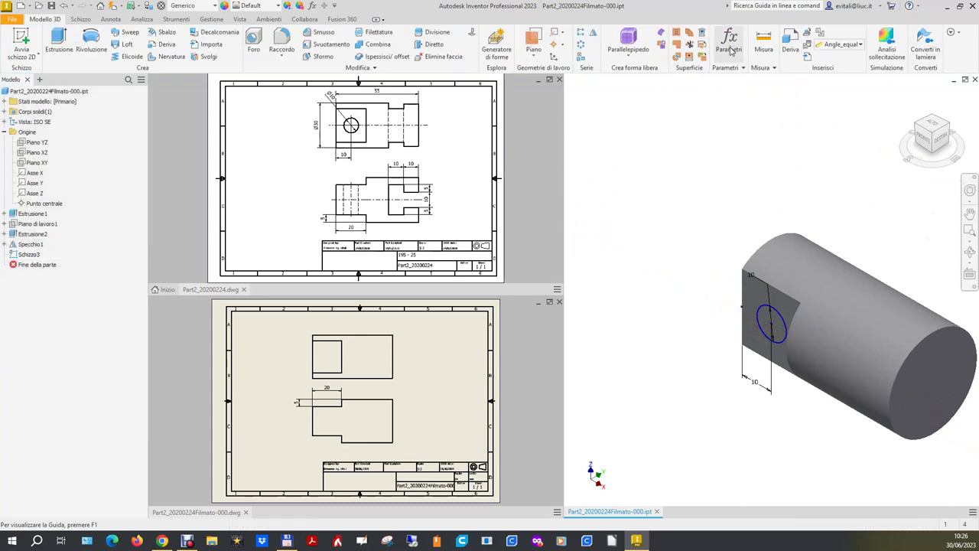
Step: Extrude the circle as a through-all cut to make the Ø10 hole, then view the drawing
{"action": "left_click", "coordinate": [58, 40]}
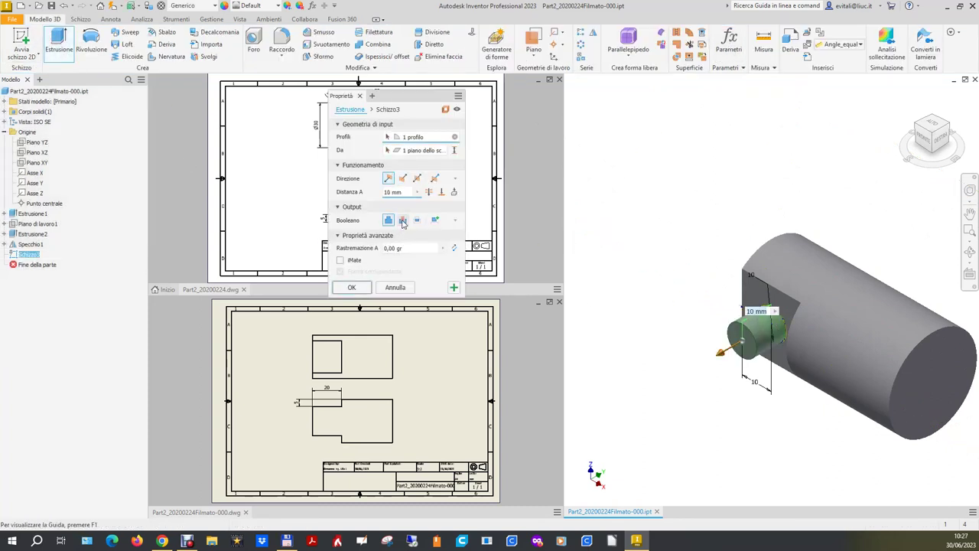
{"action": "left_click", "coordinate": [403, 221]}
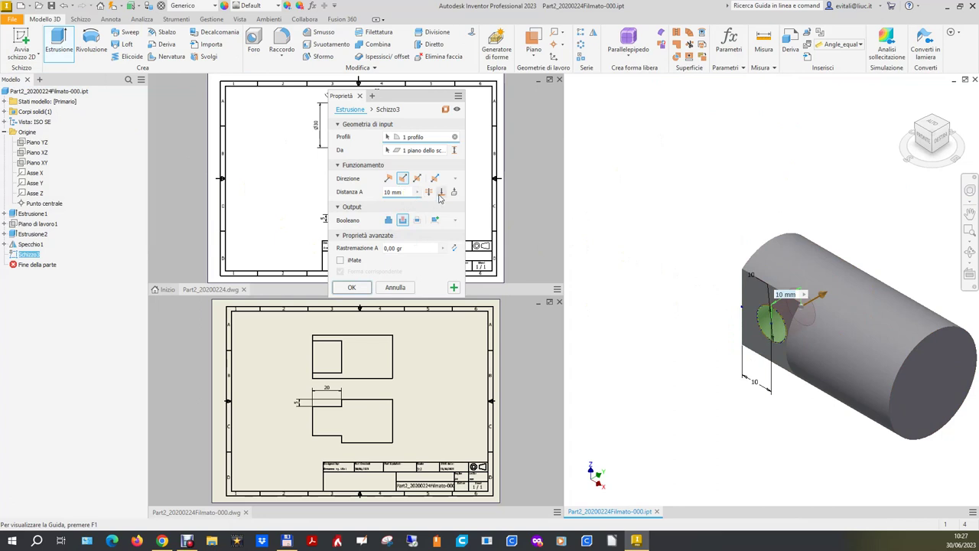
{"action": "left_click", "coordinate": [429, 192]}
{"action": "left_click", "coordinate": [353, 289]}
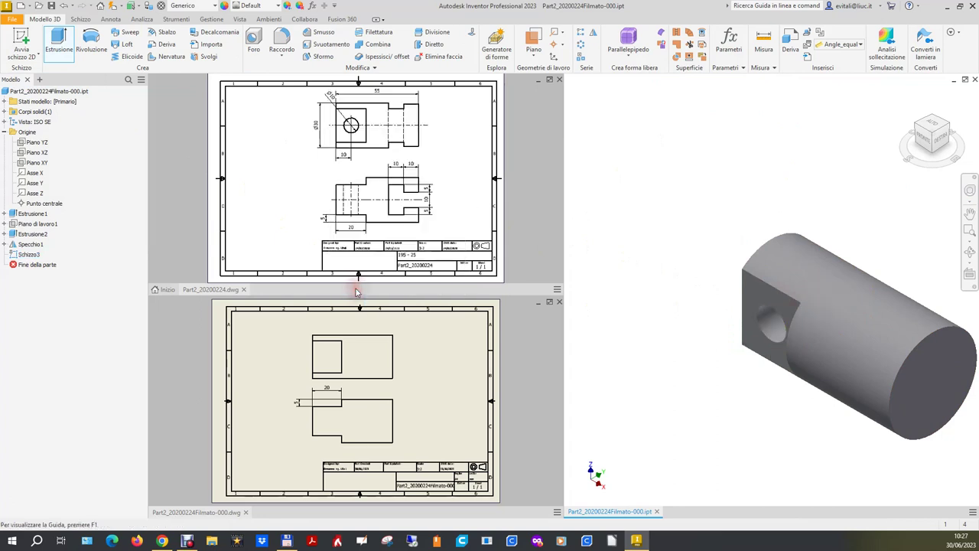
{"action": "left_click", "coordinate": [543, 392]}
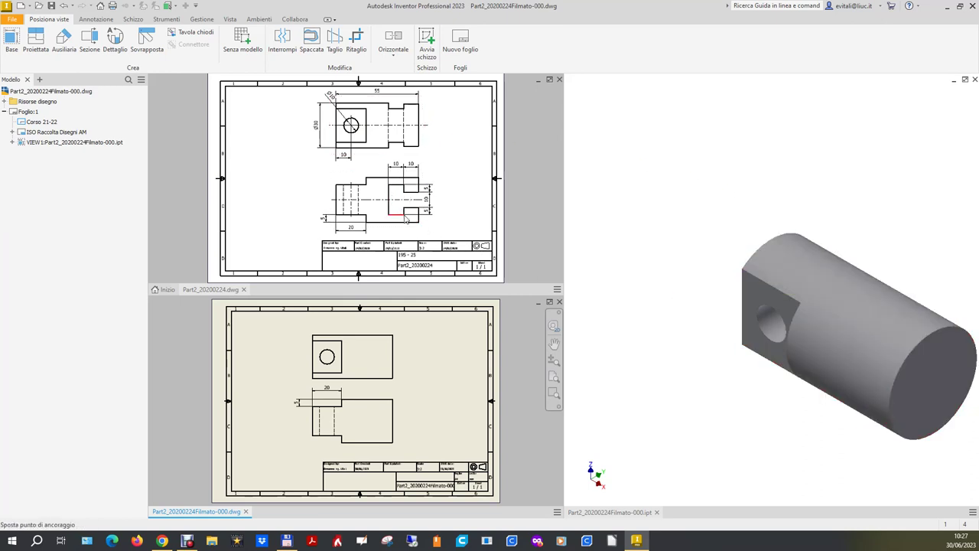
Step: In the part, turn on visibility of the Piano XY origin plane
{"action": "left_click", "coordinate": [602, 224]}
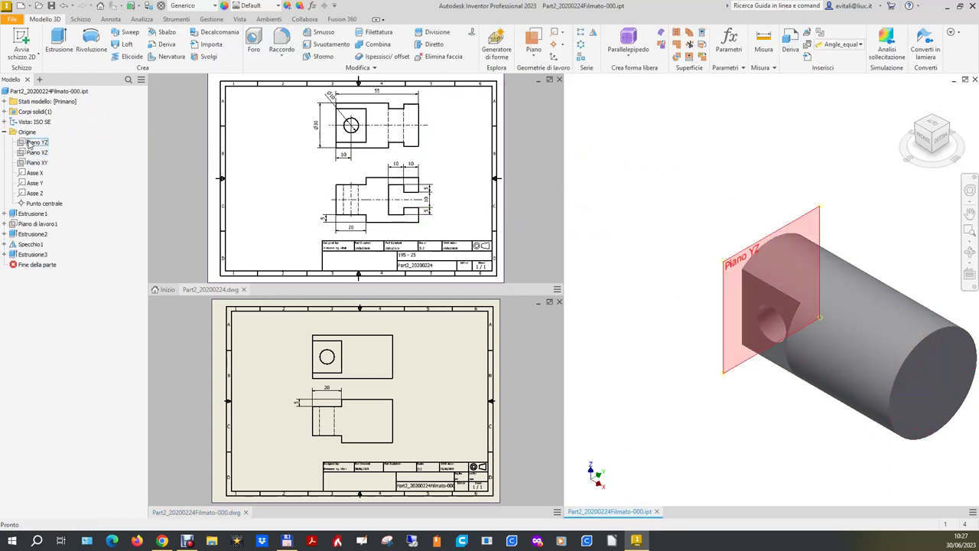
{"action": "left_click", "coordinate": [37, 163]}
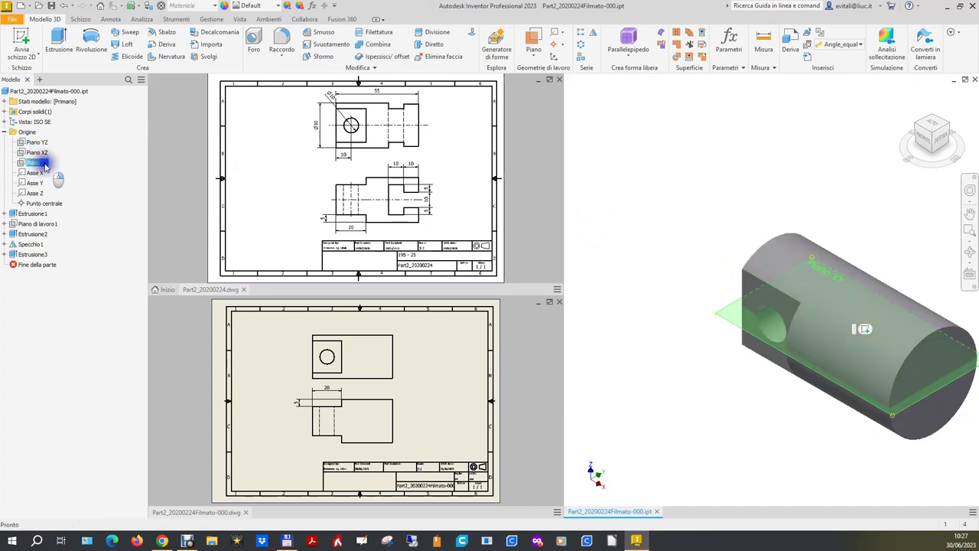
{"action": "right_click", "coordinate": [38, 163]}
{"action": "left_click", "coordinate": [60, 222]}
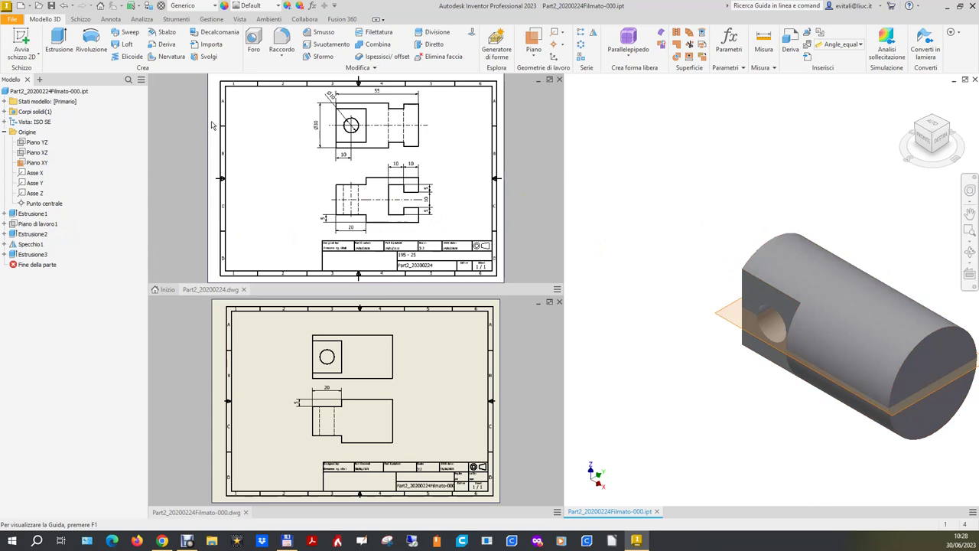
{"action": "left_click", "coordinate": [21, 42]}
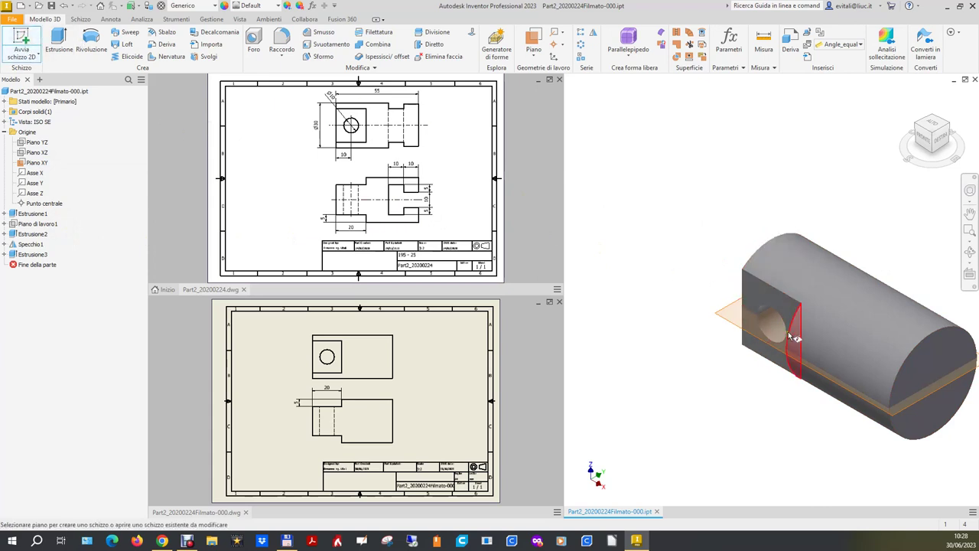
Step: Start Schizzo4 on Piano XY, slice the graphics, and draw the stepped notch outline
{"action": "left_click", "coordinate": [727, 310]}
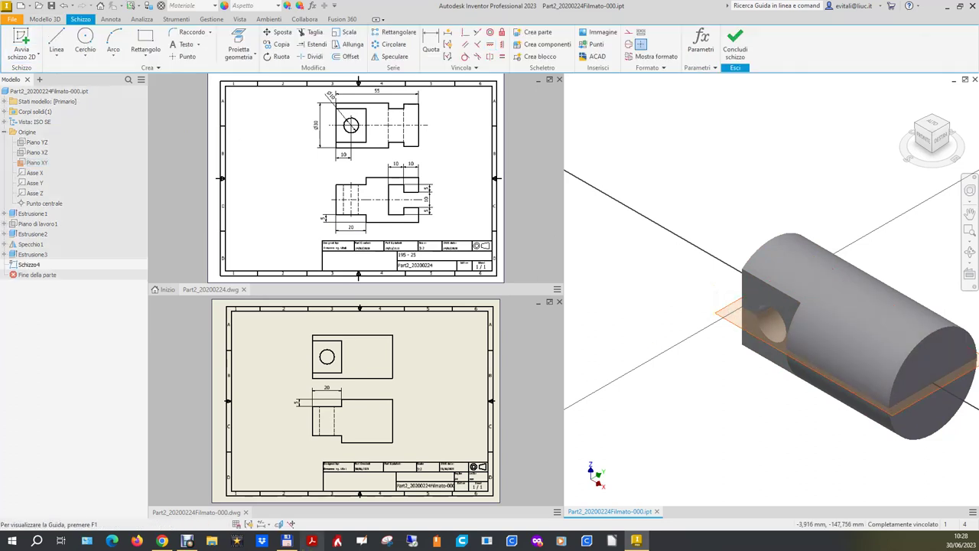
{"action": "left_click", "coordinate": [279, 524]}
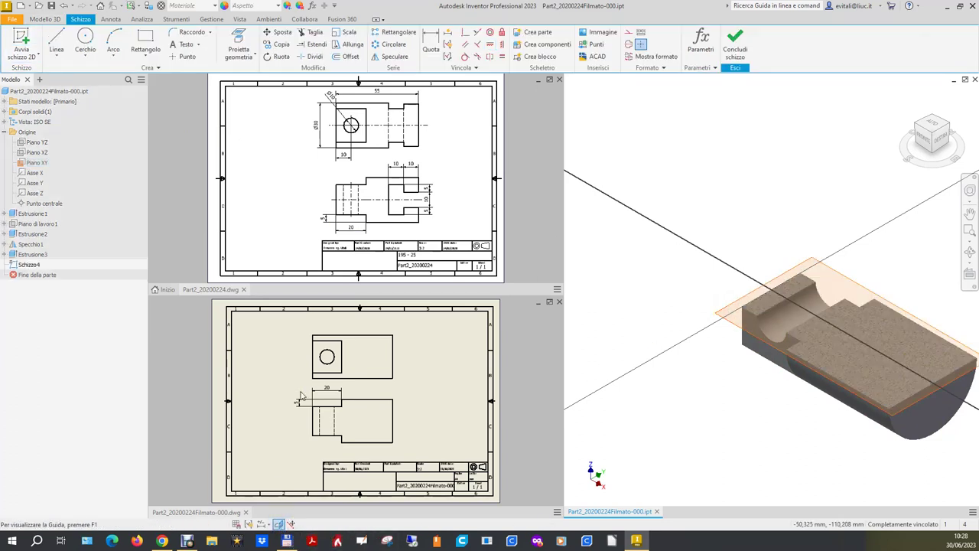
{"action": "left_click", "coordinate": [52, 43]}
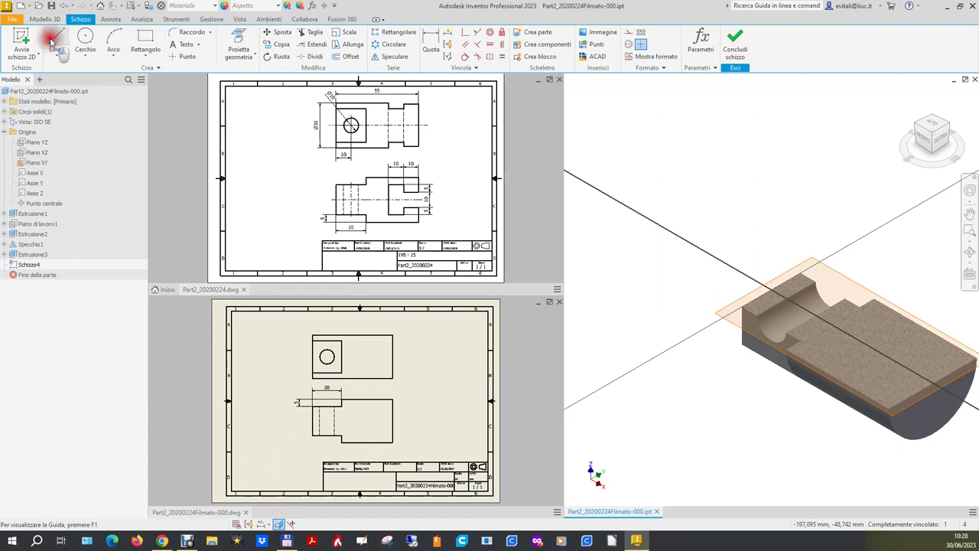
{"action": "left_click", "coordinate": [925, 356]}
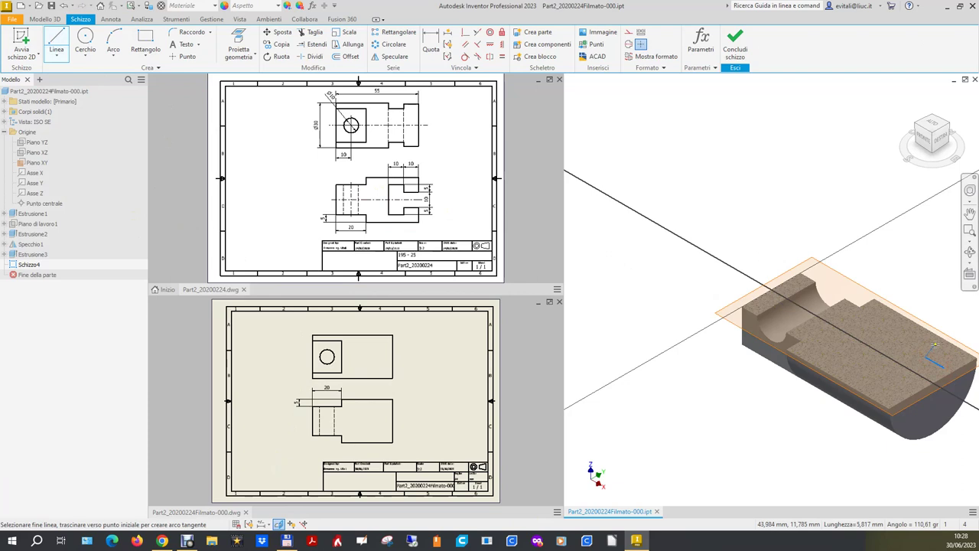
{"action": "left_click", "coordinate": [919, 332]}
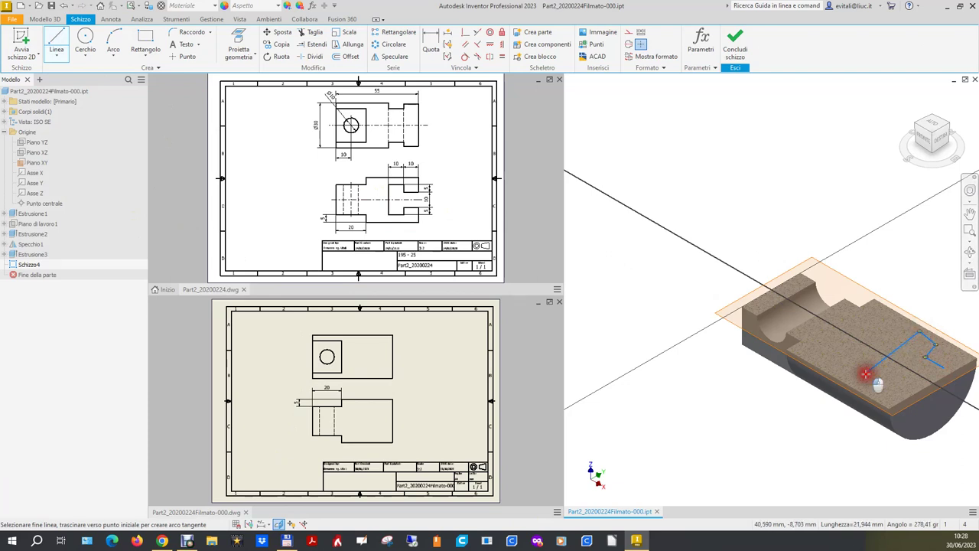
{"action": "left_click", "coordinate": [880, 389]}
{"action": "left_click", "coordinate": [892, 377]}
{"action": "left_click", "coordinate": [909, 386]}
{"action": "right_click", "coordinate": [909, 386]}
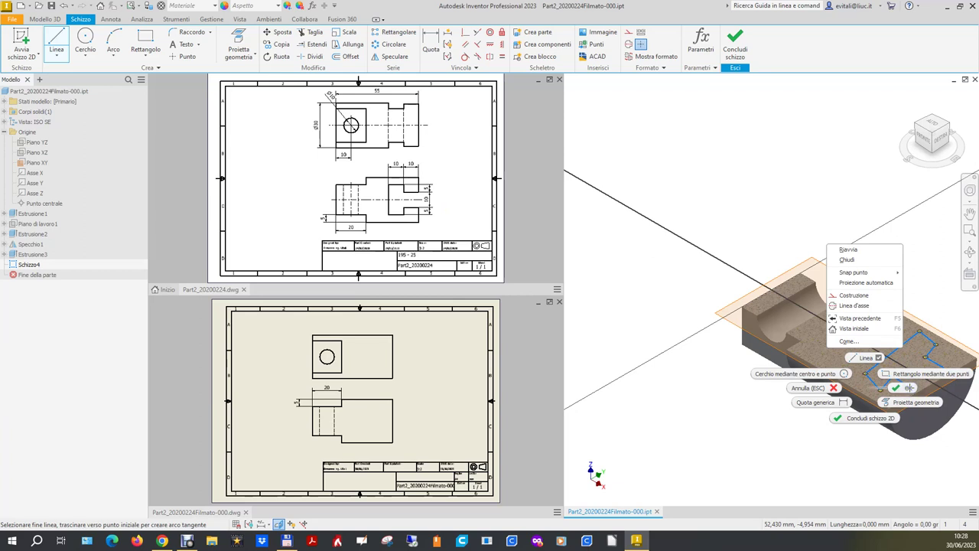
{"action": "left_click", "coordinate": [864, 214]}
{"action": "key", "text": "Escape"}
{"action": "key", "text": "Escape"}
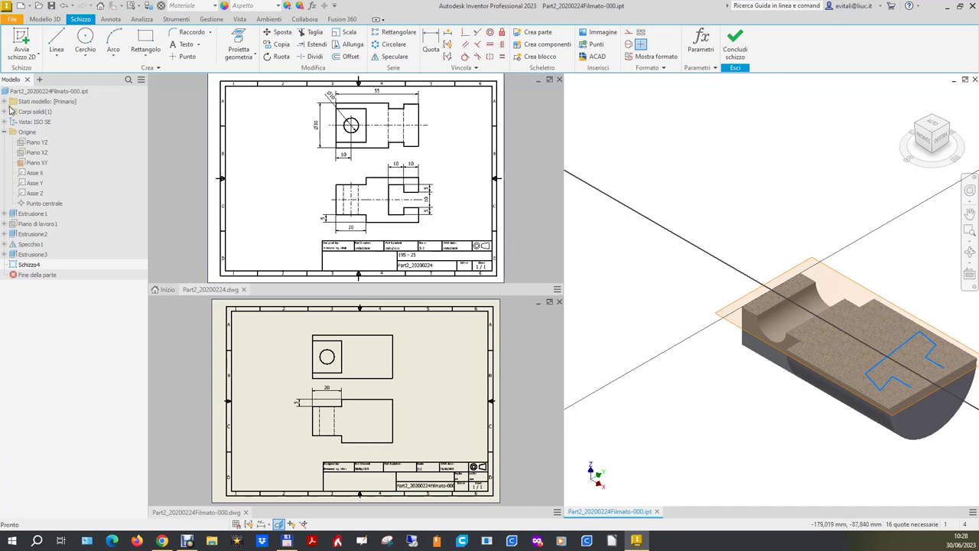
Step: Add an extra short line to close the notch outline
{"action": "left_click", "coordinate": [61, 42]}
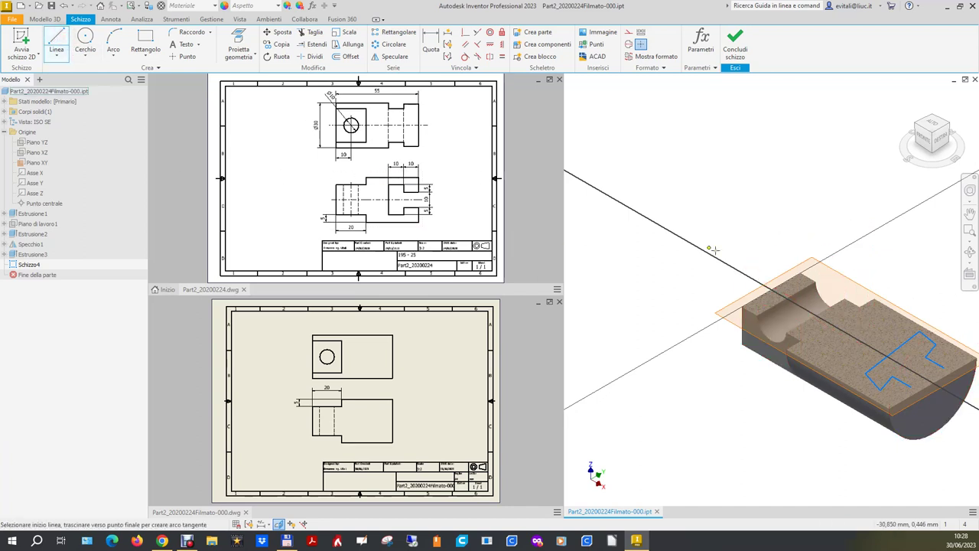
{"action": "left_click", "coordinate": [923, 378]}
{"action": "left_click", "coordinate": [927, 375]}
{"action": "right_click", "coordinate": [866, 373]}
{"action": "left_click", "coordinate": [901, 375]}
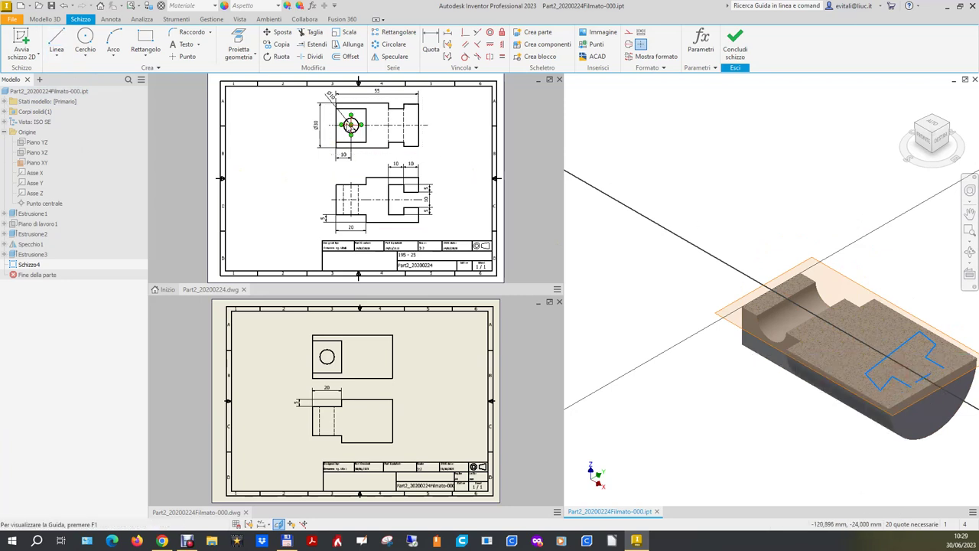
Step: Make the short right-hand outline segments perpendicular to their neighbours
{"action": "left_click", "coordinate": [466, 33]}
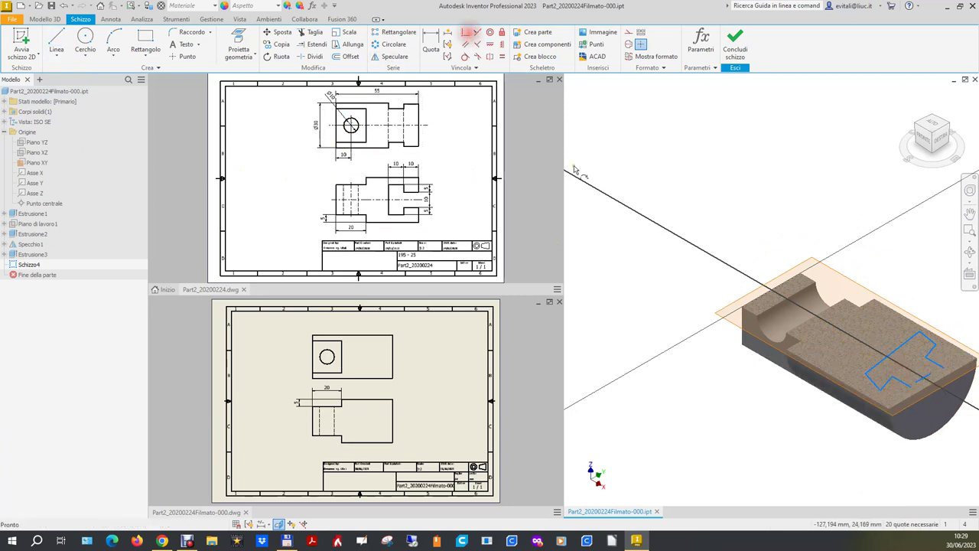
{"action": "left_click", "coordinate": [922, 380]}
{"action": "left_click", "coordinate": [935, 374]}
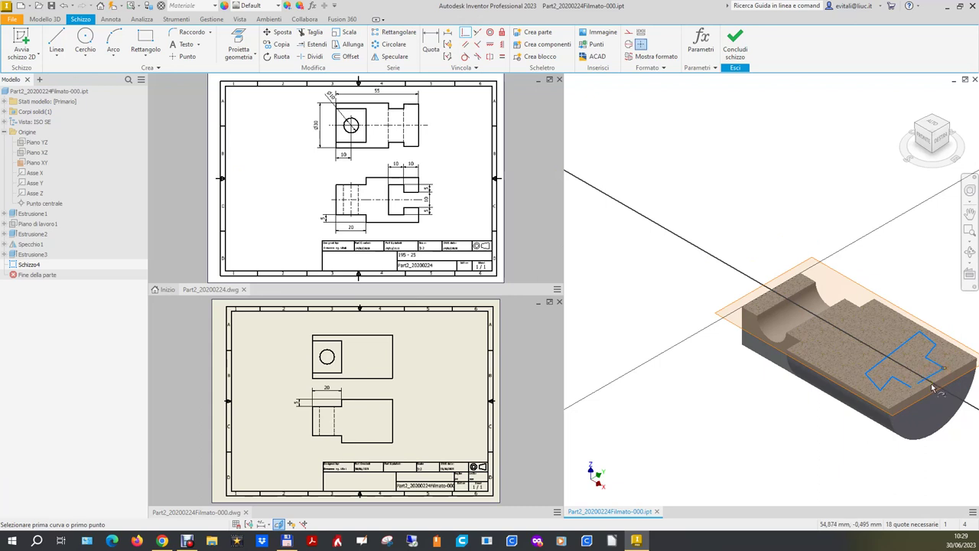
{"action": "left_click", "coordinate": [918, 387]}
{"action": "left_click", "coordinate": [914, 389]}
{"action": "left_click", "coordinate": [476, 44]}
{"action": "left_click", "coordinate": [927, 383]}
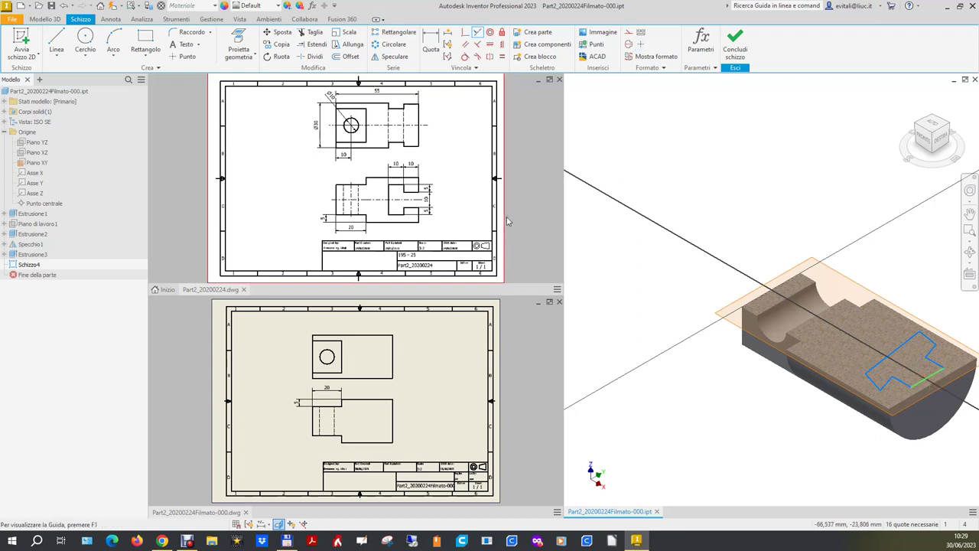
{"action": "left_click", "coordinate": [252, 58]}
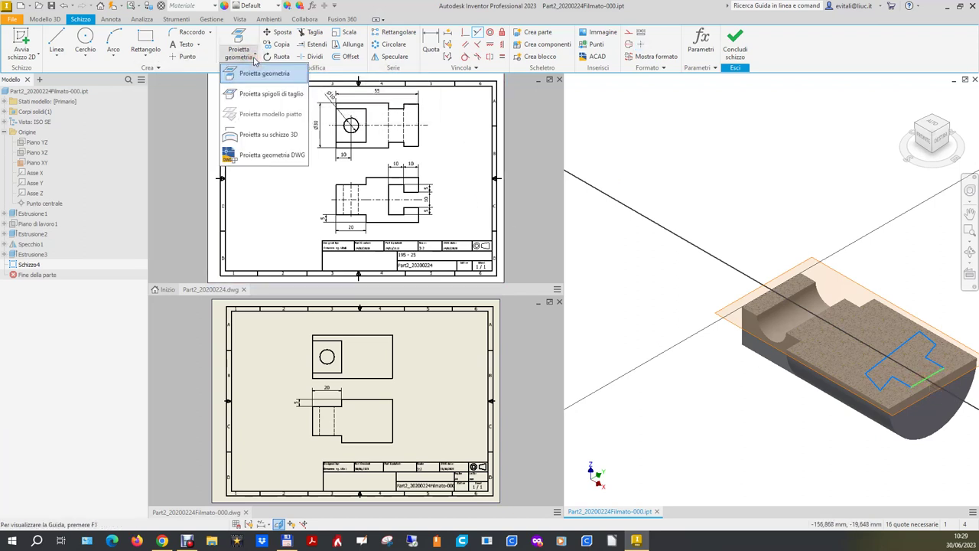
Step: Project the part's cut edges into the sketch and make two lines collinear
{"action": "left_click", "coordinate": [266, 94]}
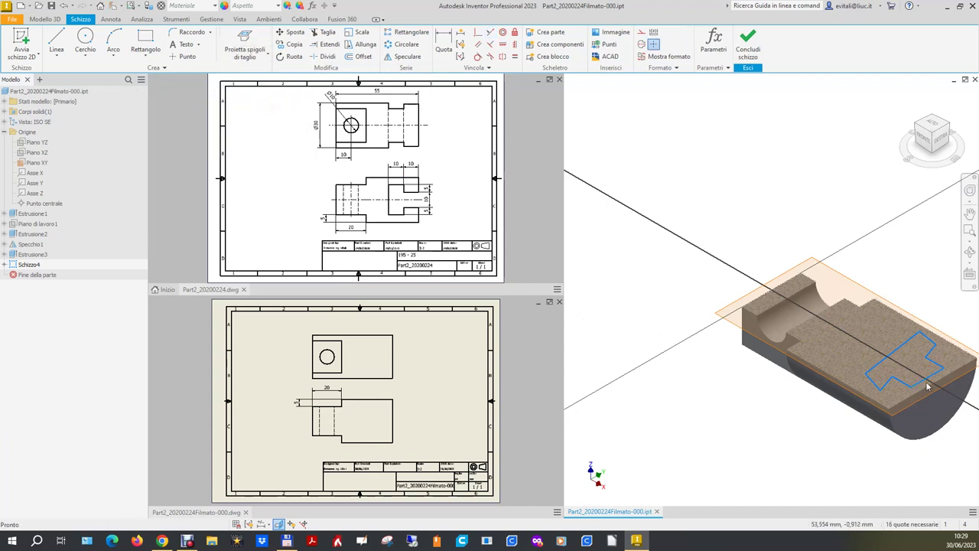
{"action": "left_click", "coordinate": [490, 31]}
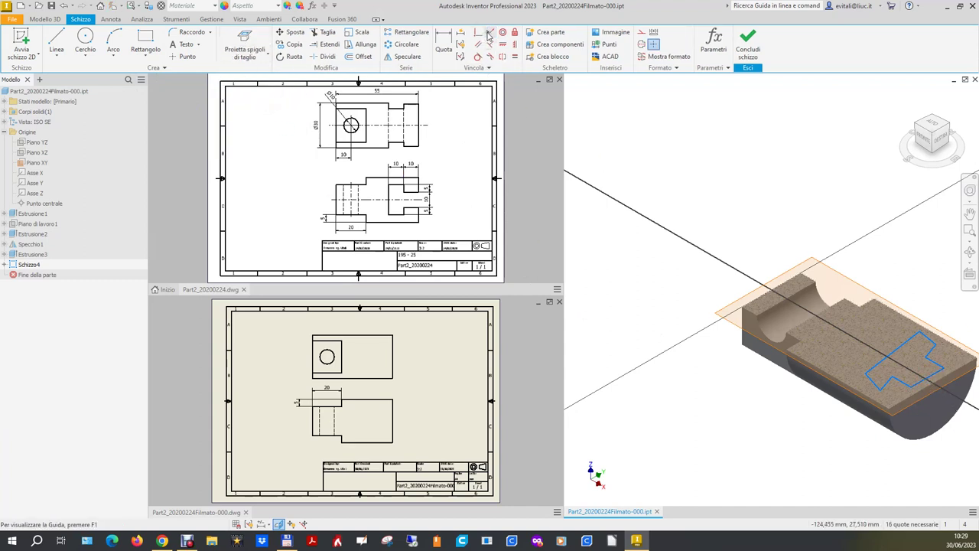
{"action": "left_click", "coordinate": [925, 386]}
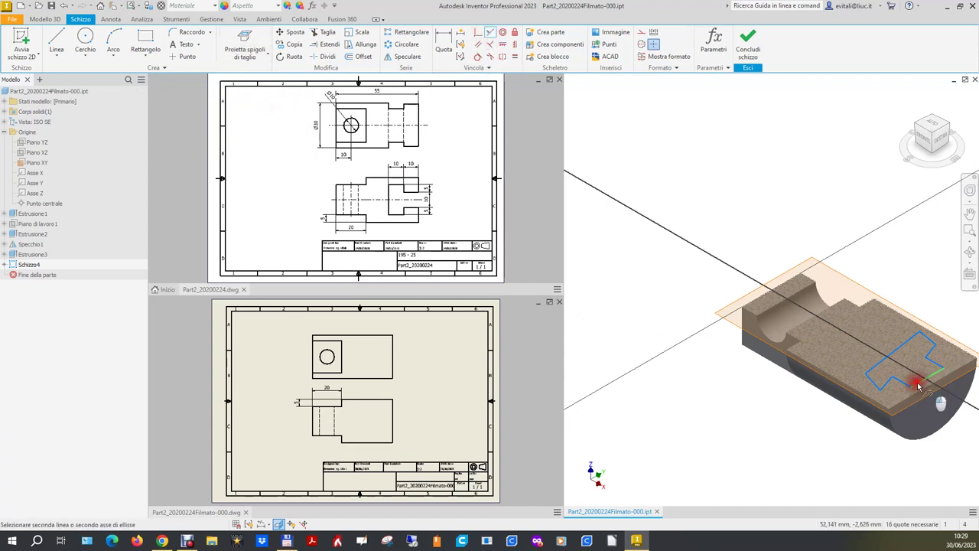
{"action": "left_click", "coordinate": [927, 390]}
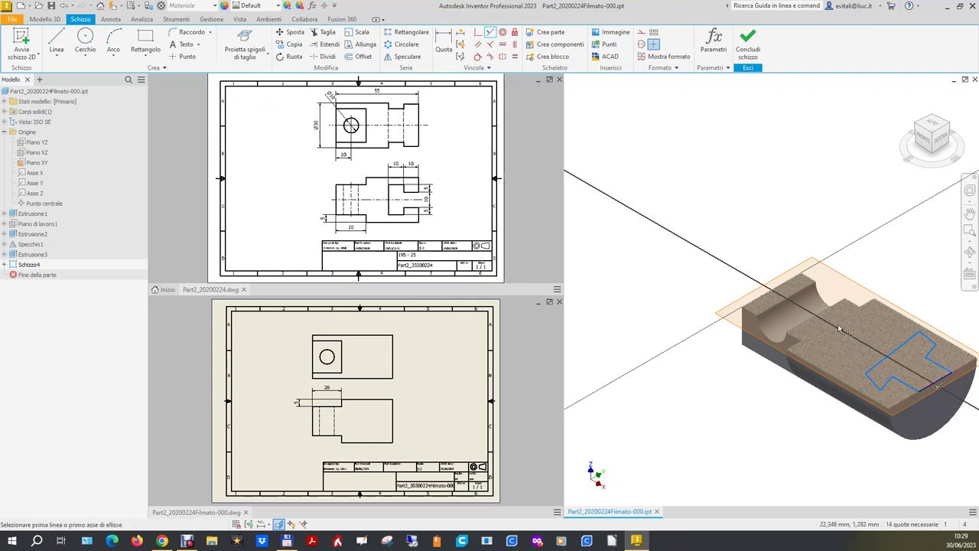
Step: Constrain several notch outline segments to their matching segments
{"action": "left_click", "coordinate": [490, 44]}
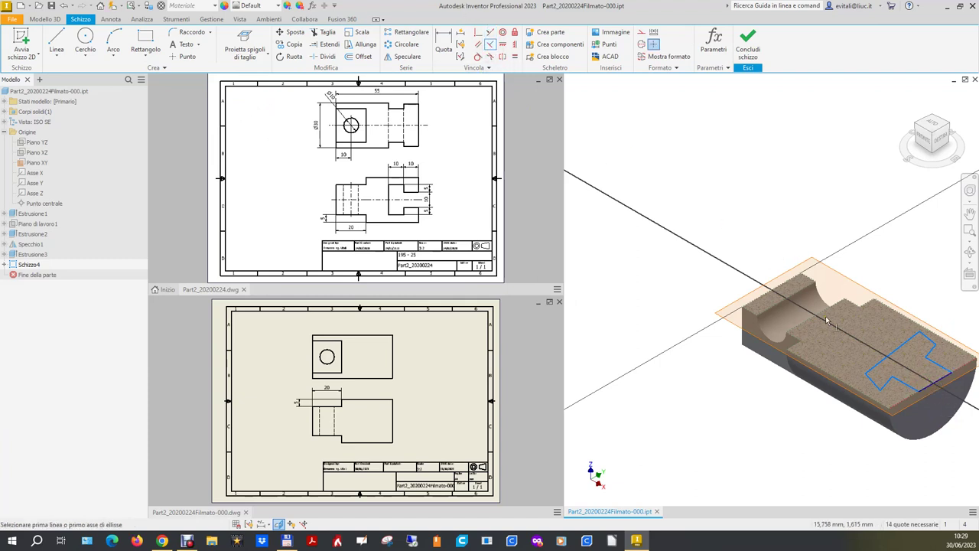
{"action": "left_click", "coordinate": [924, 393]}
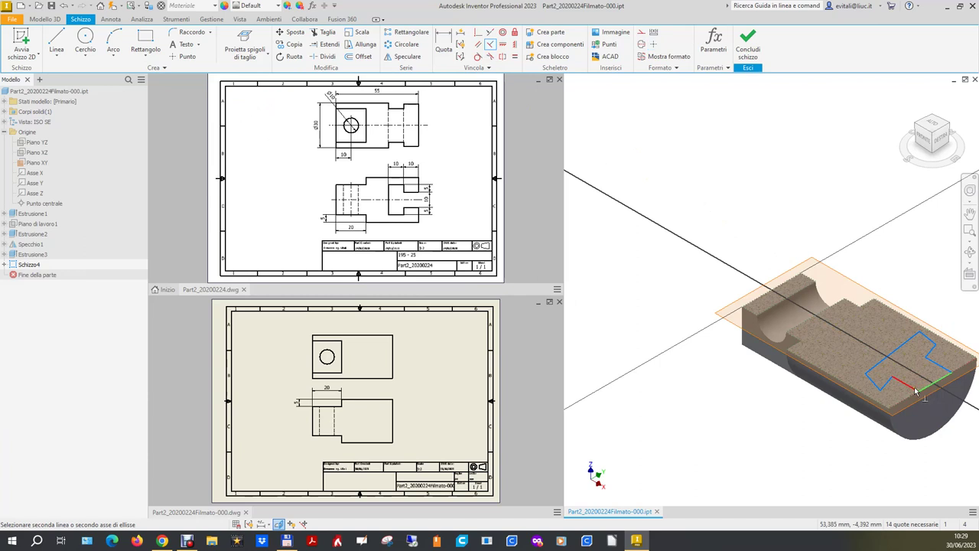
{"action": "left_click", "coordinate": [896, 387]}
{"action": "left_click", "coordinate": [898, 383]}
{"action": "left_click", "coordinate": [884, 389]}
{"action": "left_click", "coordinate": [880, 387]}
{"action": "left_click", "coordinate": [872, 376]}
{"action": "left_click", "coordinate": [877, 367]}
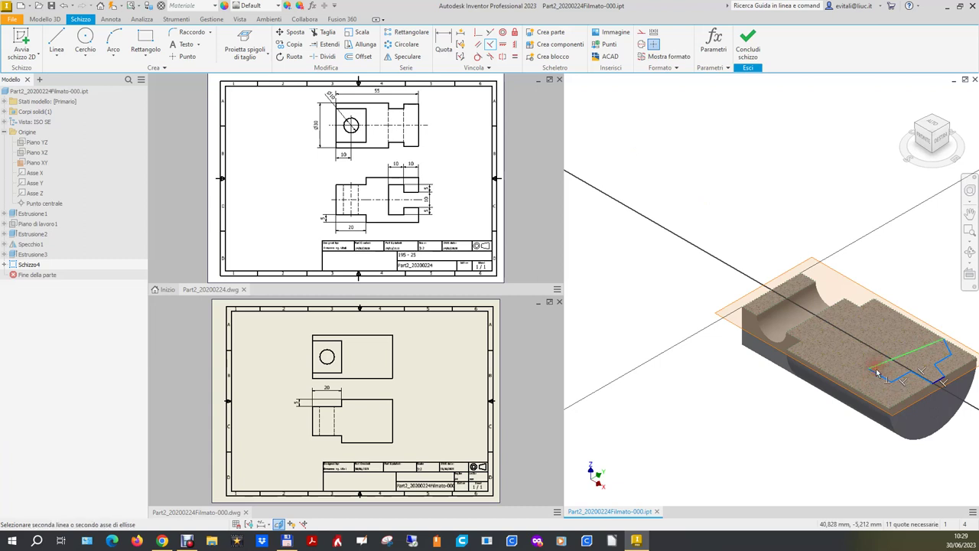
{"action": "left_click", "coordinate": [912, 367]}
Step: Constrain the remaining outline segment pairs, leaving 7 dimensions required
{"action": "left_click", "coordinate": [939, 348]}
{"action": "left_click", "coordinate": [947, 356]}
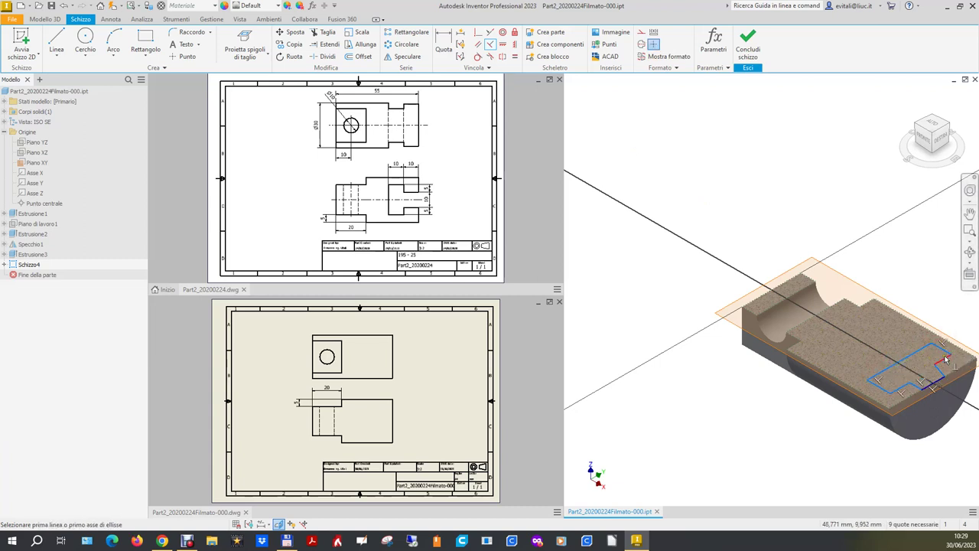
{"action": "left_click", "coordinate": [944, 360]}
{"action": "left_click", "coordinate": [944, 351]}
{"action": "left_click", "coordinate": [941, 370]}
{"action": "left_click", "coordinate": [938, 365]}
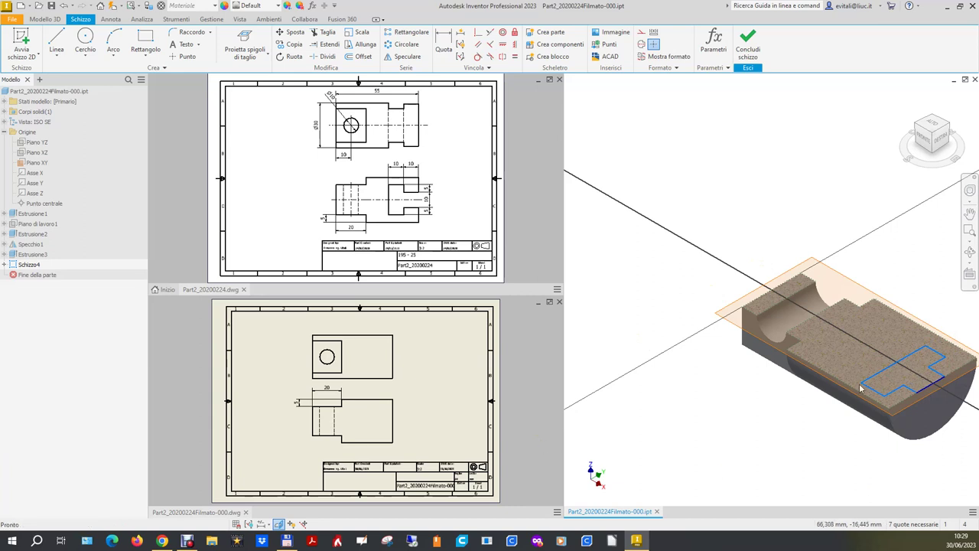
{"action": "key", "text": "d"}
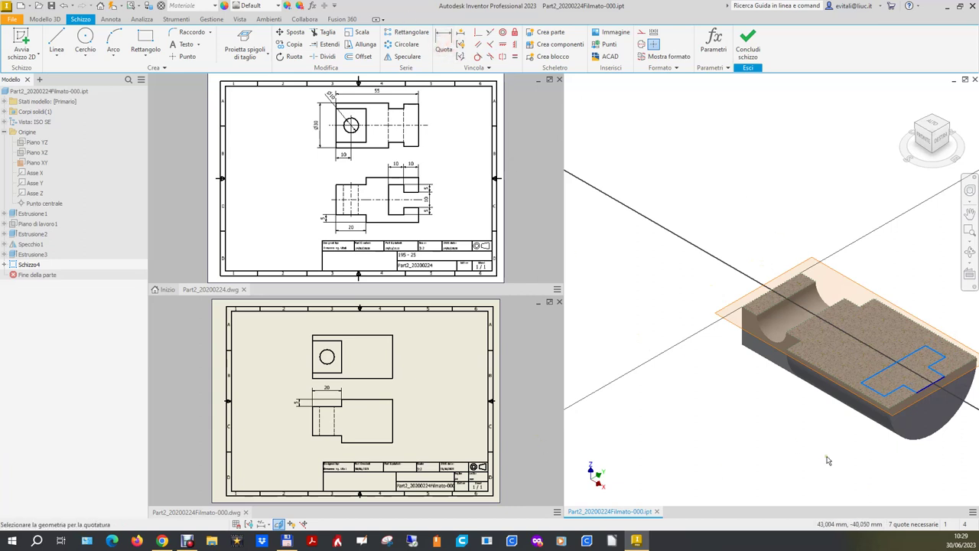
Step: Dimension the notch edge along the face border to 10 and constrain that line
{"action": "scroll", "coordinate": [966, 396], "scroll_direction": "up", "scroll_amount": 2}
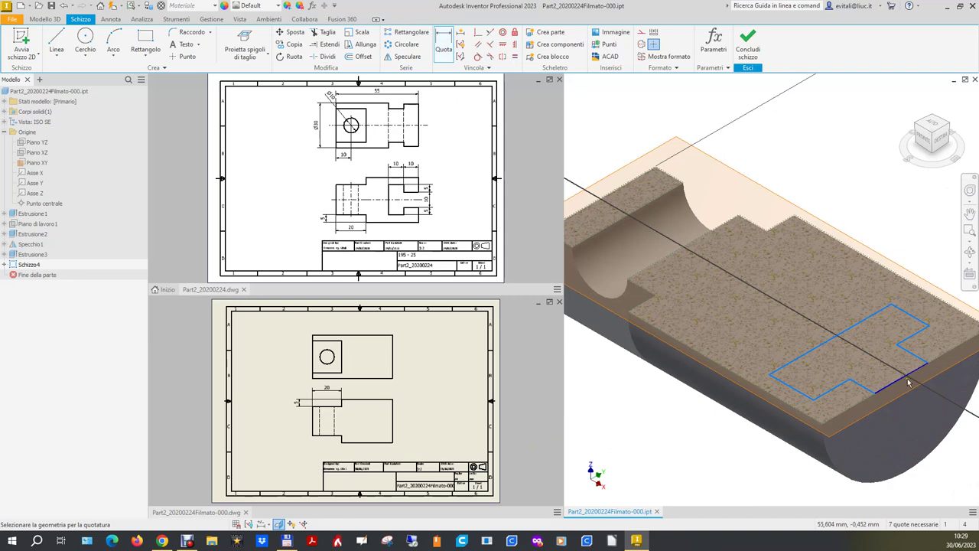
{"action": "left_click", "coordinate": [903, 380]}
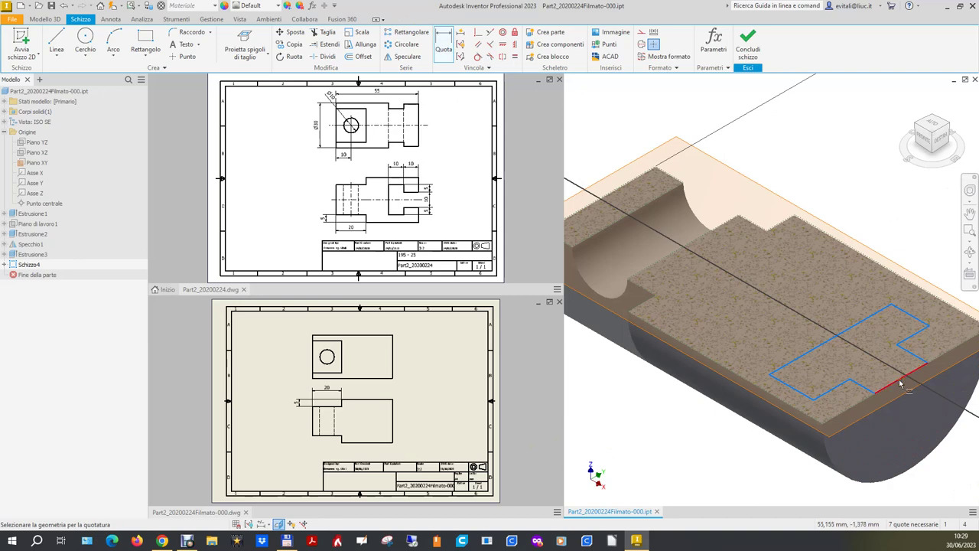
{"action": "left_click", "coordinate": [934, 462]}
{"action": "type", "text": "10"}
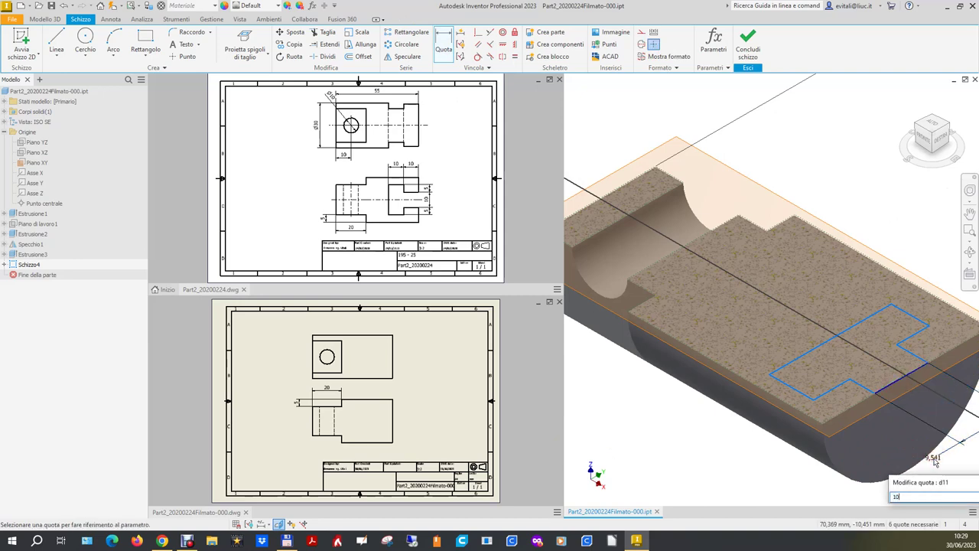
{"action": "key", "text": "Return"}
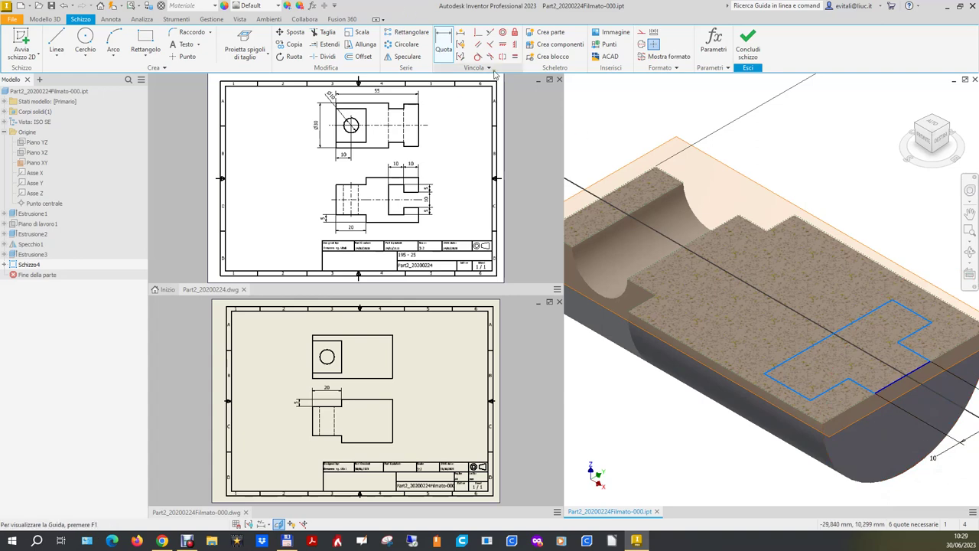
{"action": "left_click", "coordinate": [502, 44]}
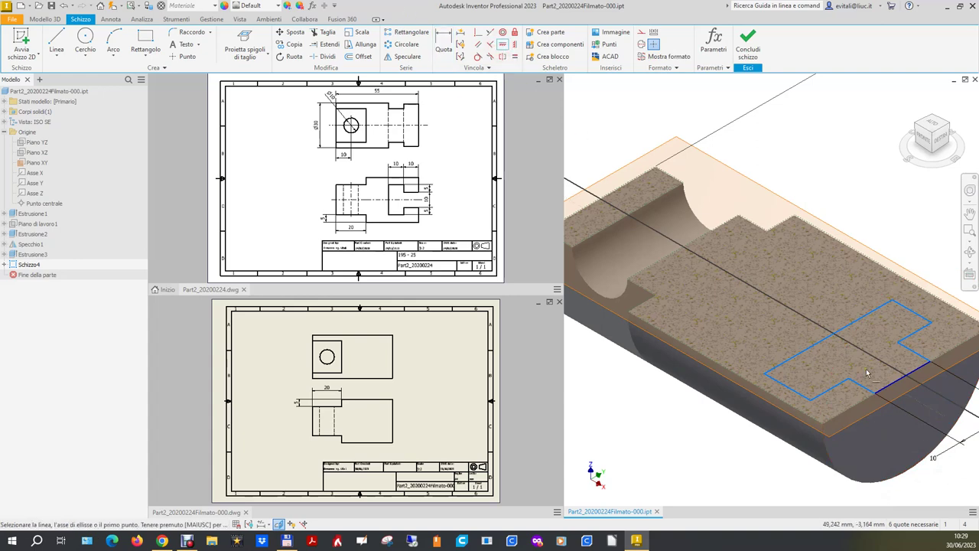
{"action": "left_click", "coordinate": [905, 379]}
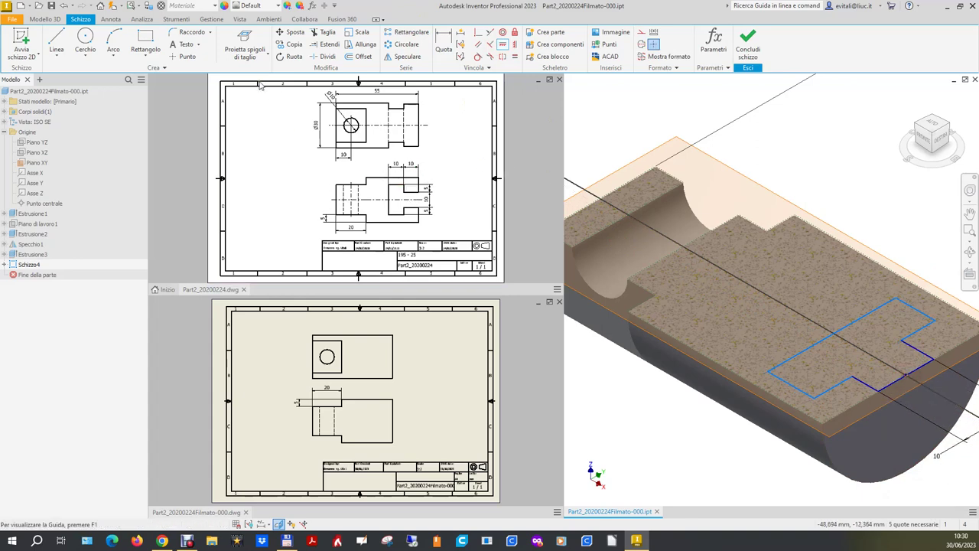
Step: Dimension the short notch edge at the part's end to 10
{"action": "left_click", "coordinate": [444, 45]}
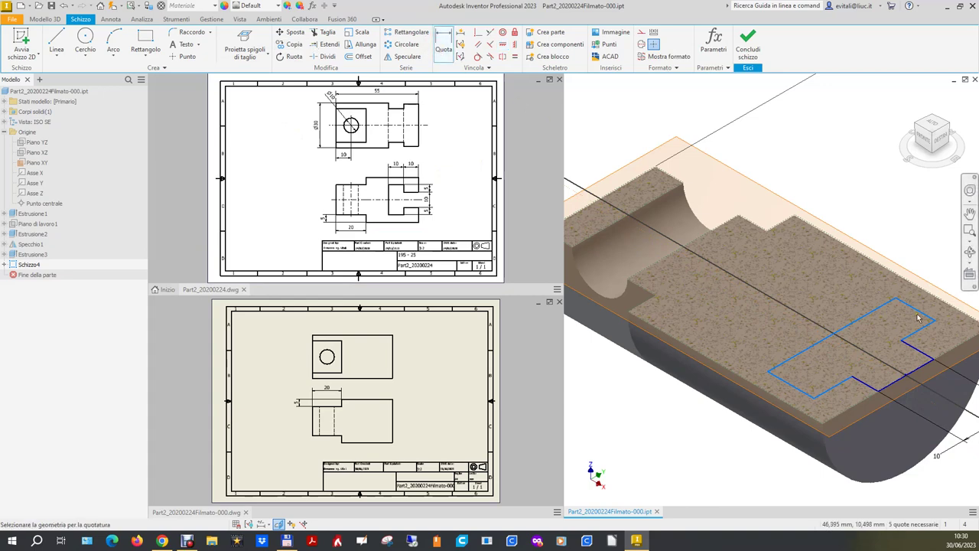
{"action": "left_click", "coordinate": [920, 353]}
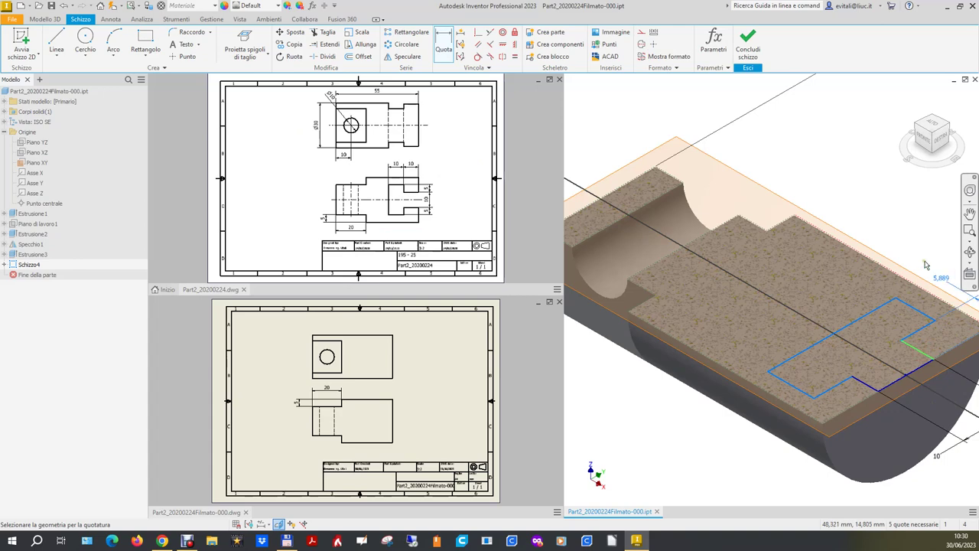
{"action": "scroll", "coordinate": [925, 265], "scroll_direction": "up", "scroll_amount": 2}
{"action": "scroll", "coordinate": [842, 241], "scroll_direction": "up", "scroll_amount": 1}
{"action": "scroll", "coordinate": [836, 236], "scroll_direction": "down", "scroll_amount": 5}
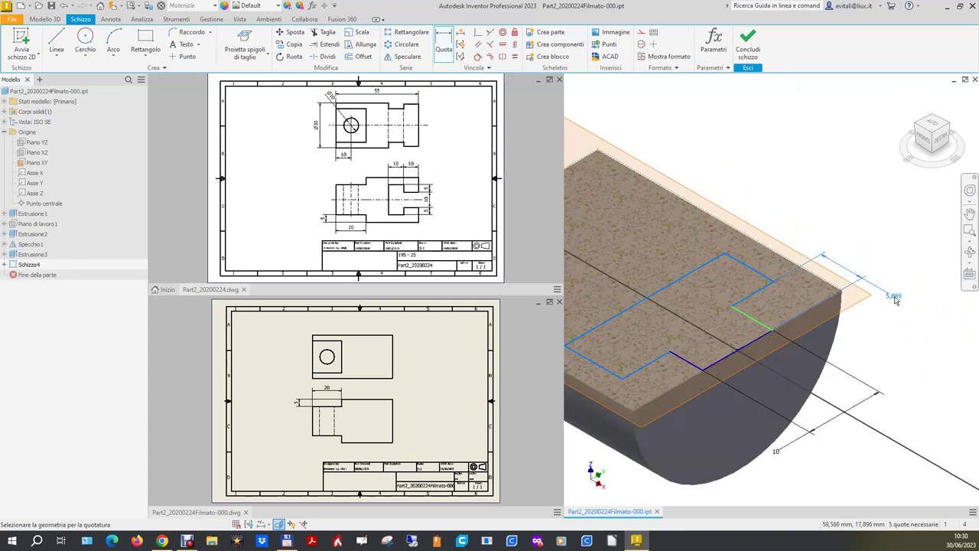
{"action": "left_click", "coordinate": [896, 300]}
{"action": "type", "text": "10"}
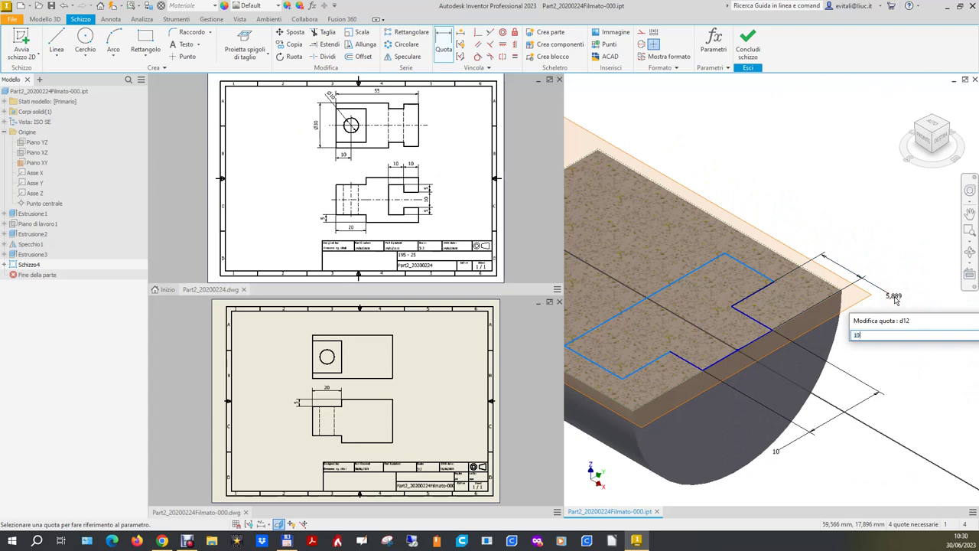
{"action": "key", "text": "Return"}
Step: Make two outline lines equal in length
{"action": "left_click", "coordinate": [515, 56]}
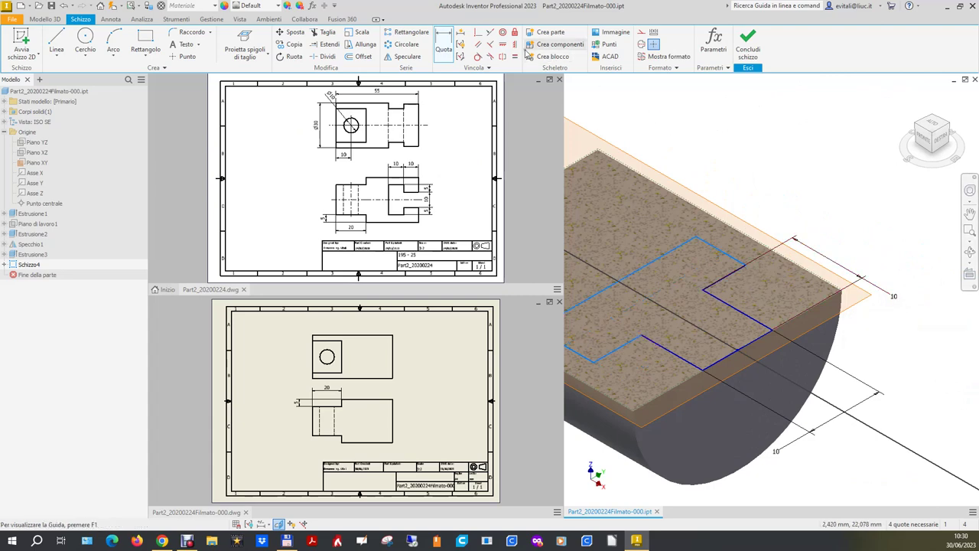
{"action": "left_click", "coordinate": [657, 345]}
{"action": "left_click", "coordinate": [729, 306]}
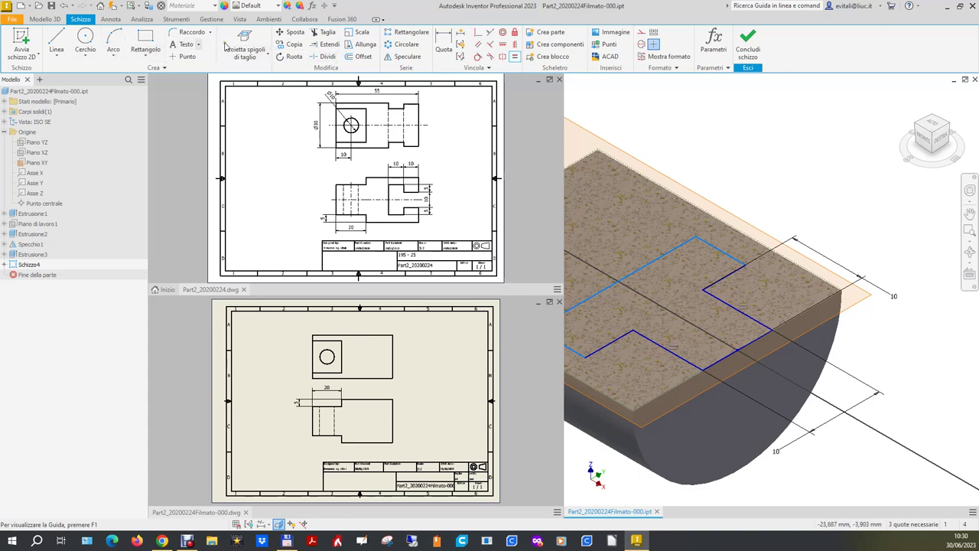
{"action": "left_click", "coordinate": [440, 50]}
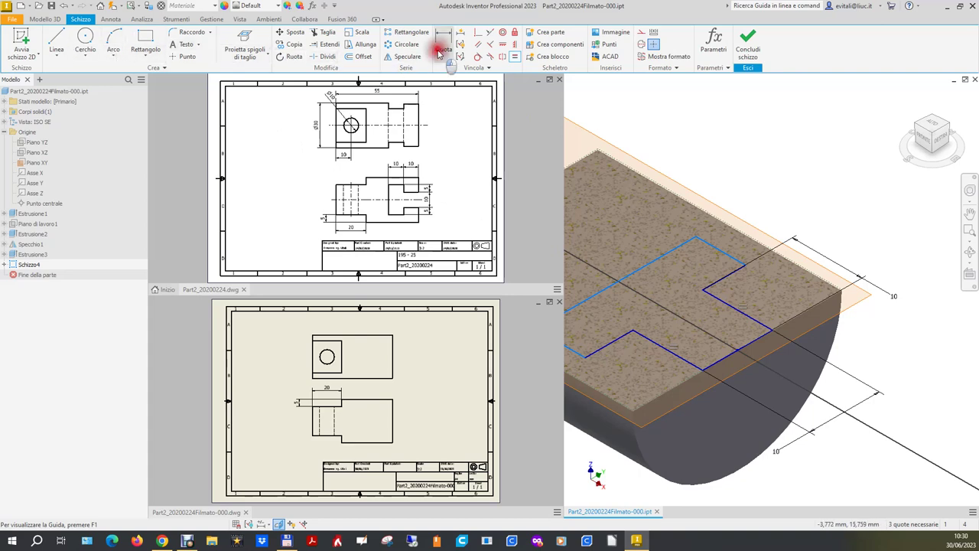
Step: Dimension a short notch edge to 5 and make two short segments equal
{"action": "left_click", "coordinate": [726, 276]}
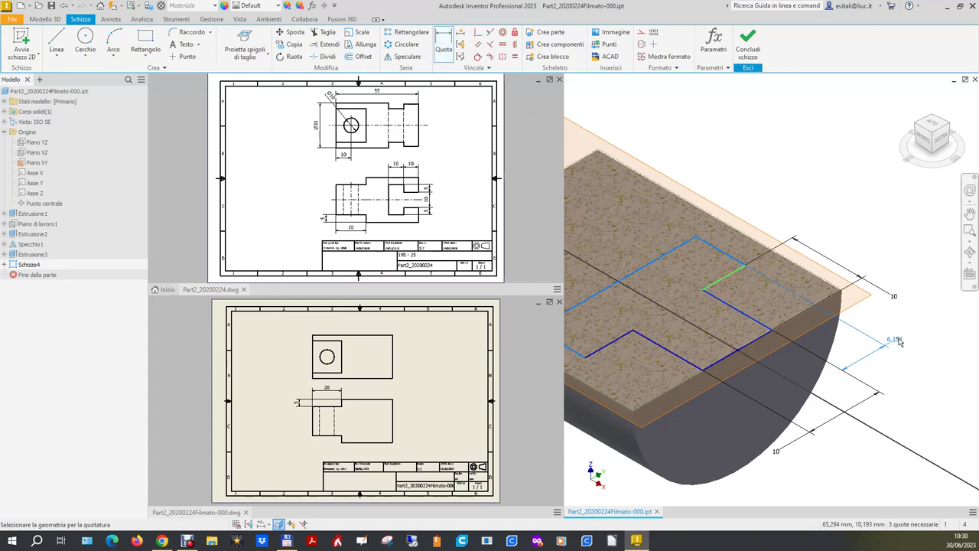
{"action": "left_click", "coordinate": [900, 342]}
{"action": "type", "text": "5"}
{"action": "key", "text": "Return"}
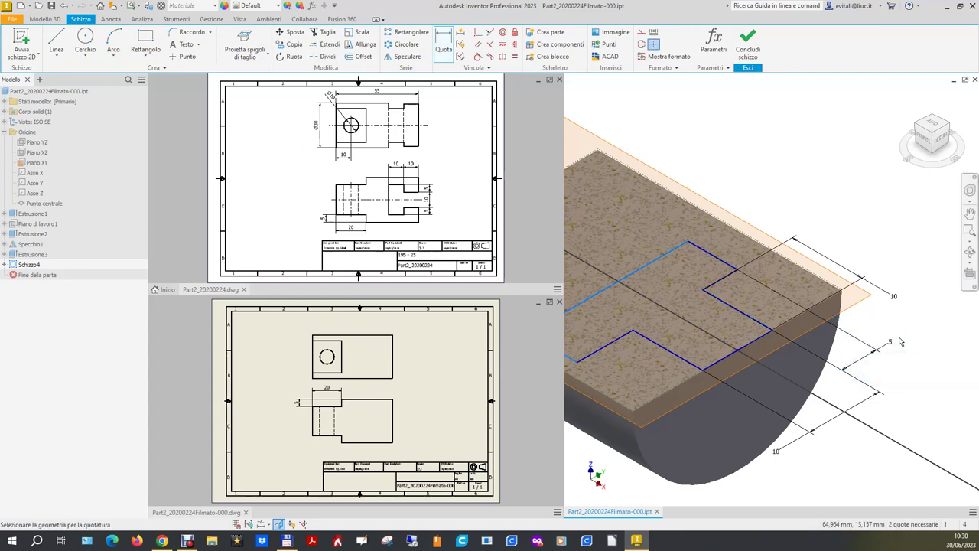
{"action": "left_click", "coordinate": [515, 58]}
{"action": "left_click", "coordinate": [600, 348]}
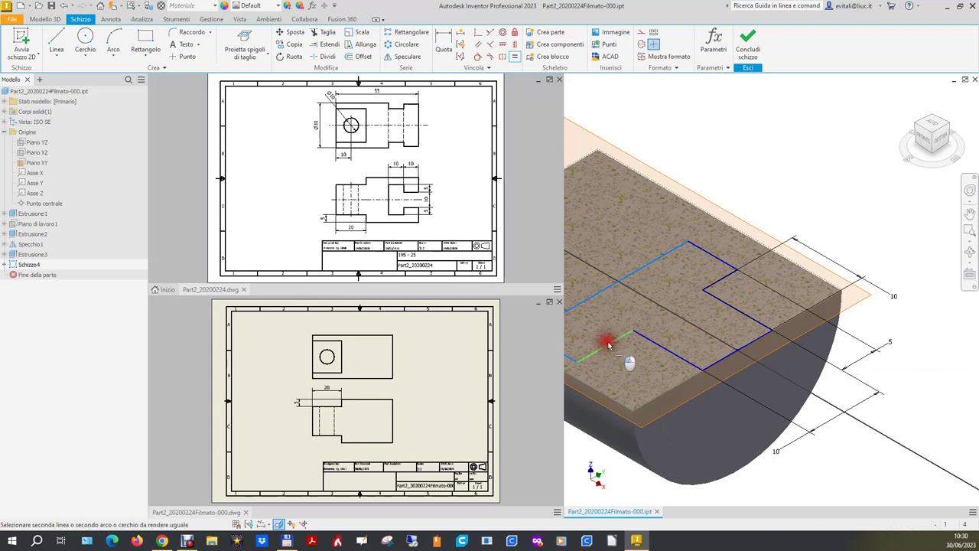
{"action": "left_click", "coordinate": [717, 283]}
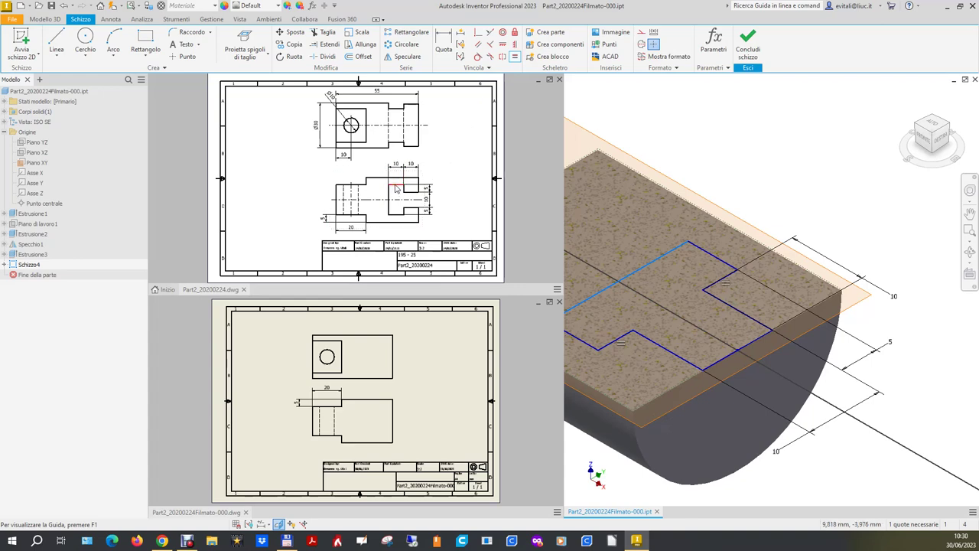
Step: Dimension the last segment to 10 and finish Schizzo4
{"action": "left_click", "coordinate": [443, 48]}
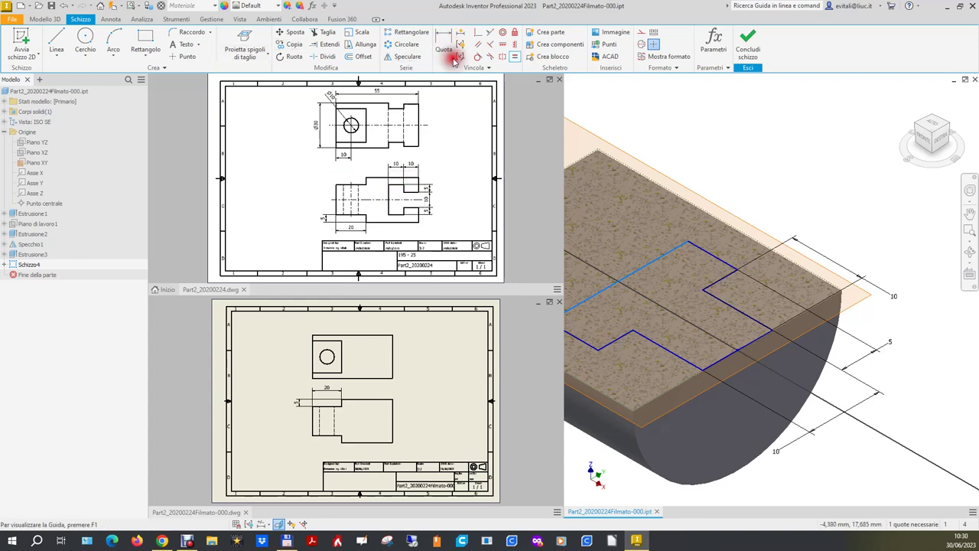
{"action": "left_click", "coordinate": [719, 260]}
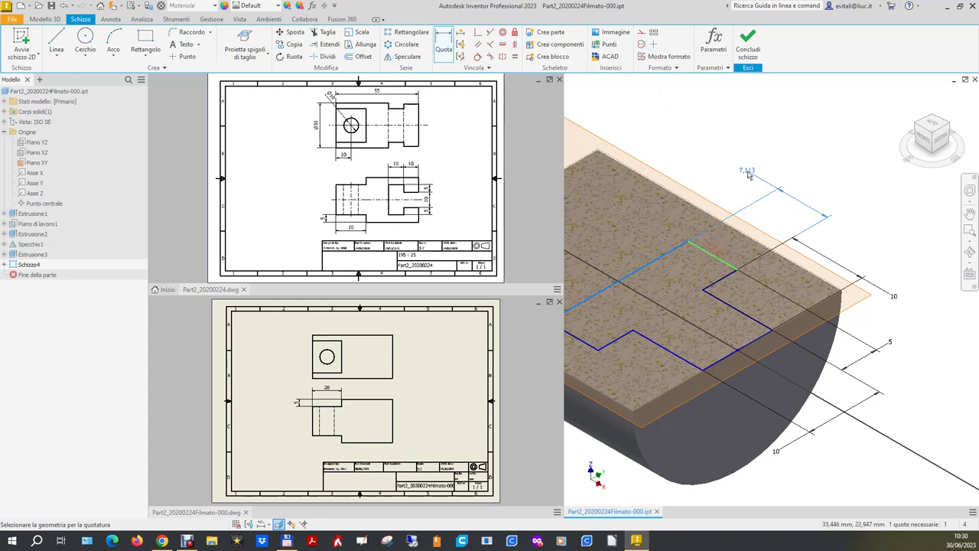
{"action": "left_click", "coordinate": [748, 175]}
{"action": "type", "text": "10"}
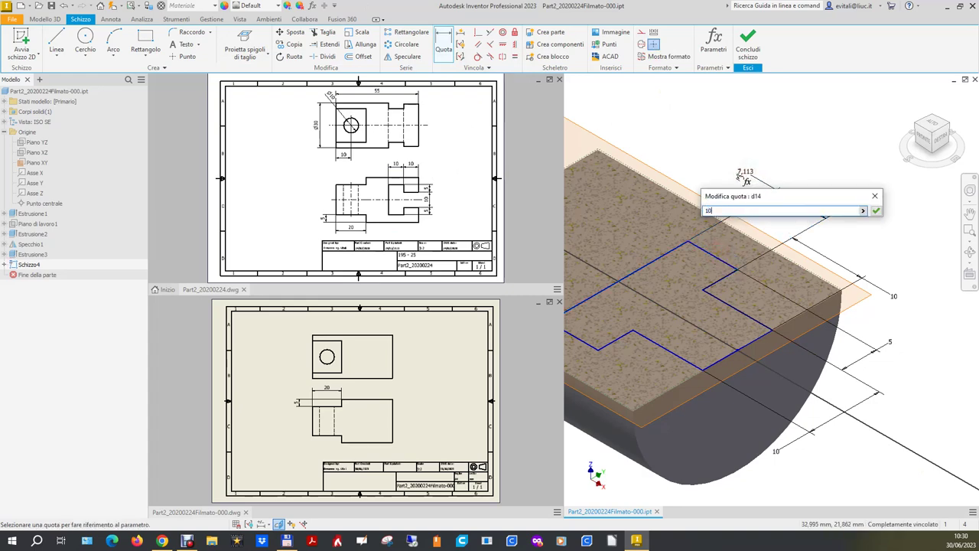
{"action": "key", "text": "Return"}
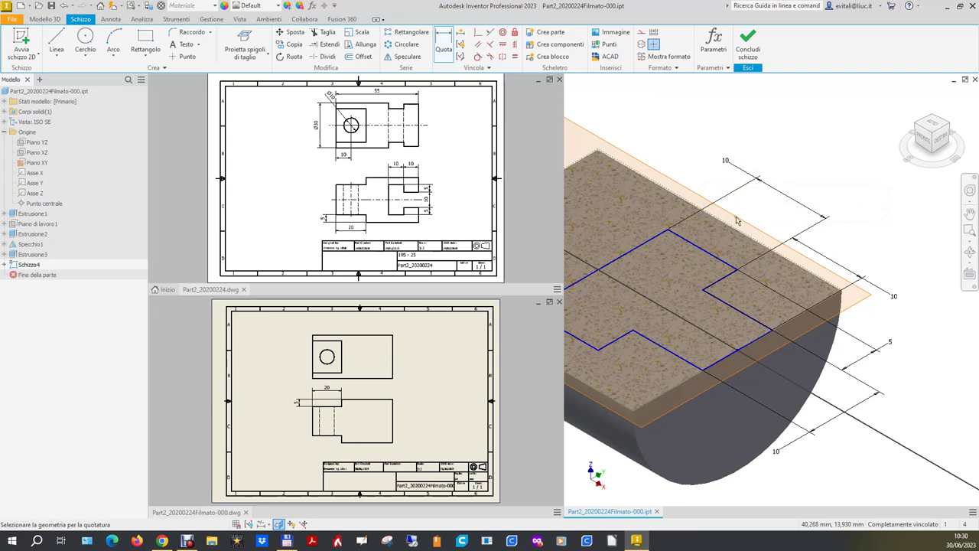
{"action": "left_click", "coordinate": [747, 48]}
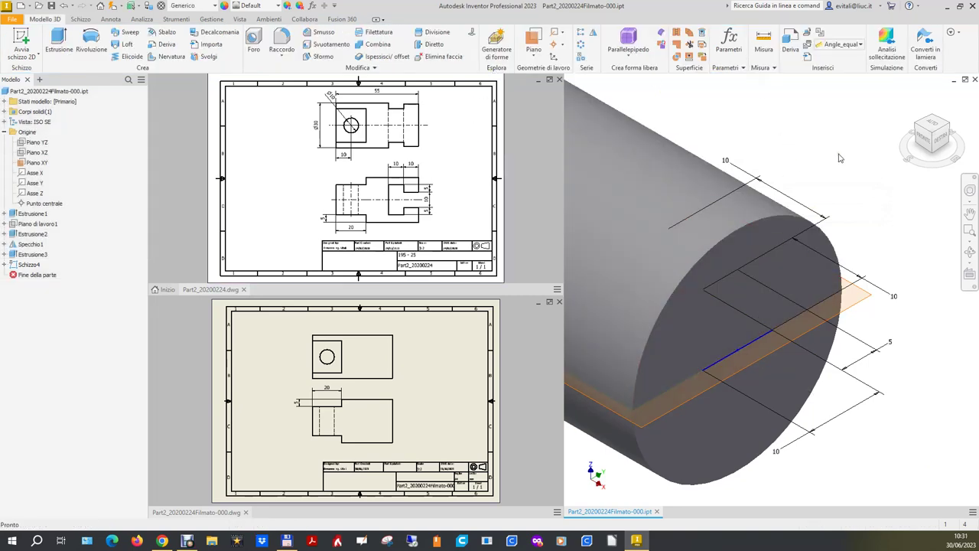
Step: Extrude Schizzo4 as a symmetric, all-faces cut to form the stepped slot, then view the drawing
{"action": "scroll", "coordinate": [839, 158], "scroll_direction": "up", "scroll_amount": 2}
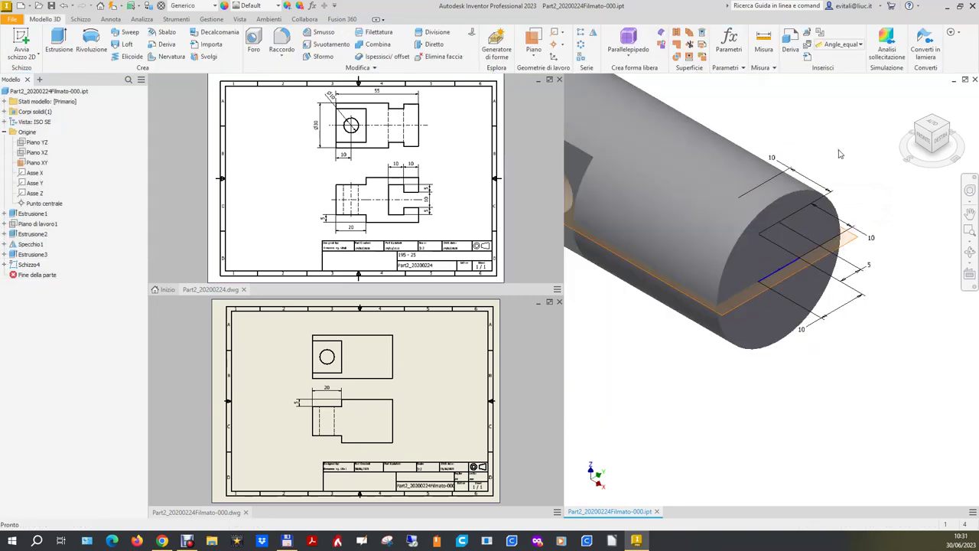
{"action": "left_click", "coordinate": [55, 47]}
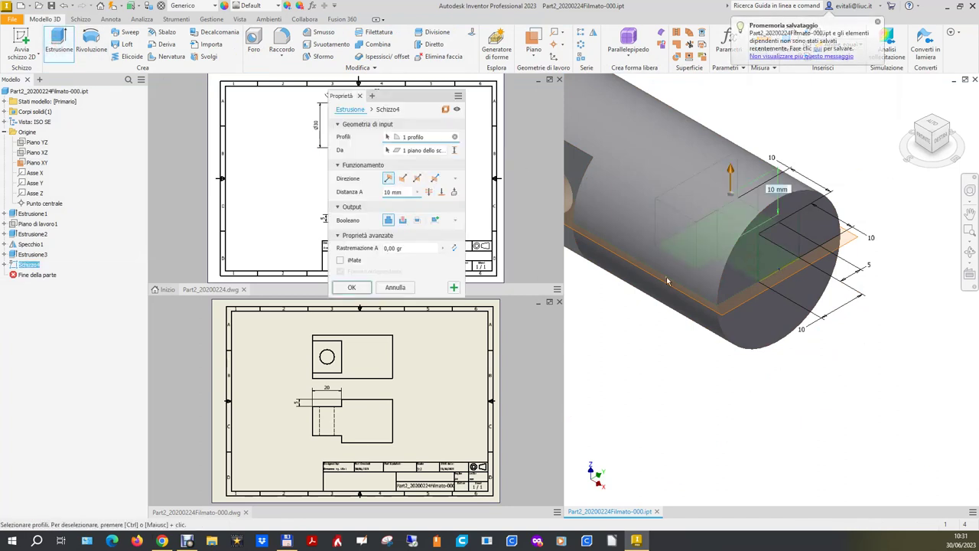
{"action": "left_click", "coordinate": [416, 177]}
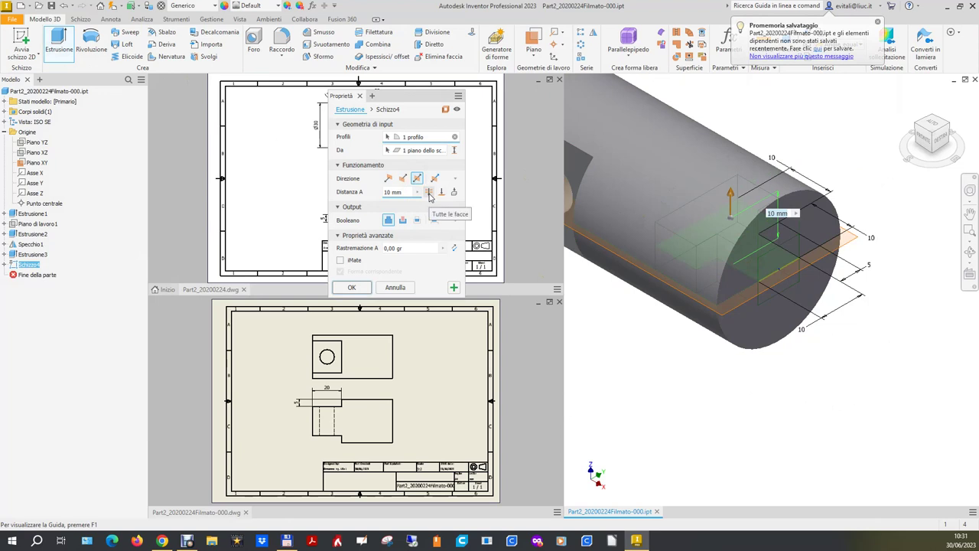
{"action": "left_click", "coordinate": [429, 193]}
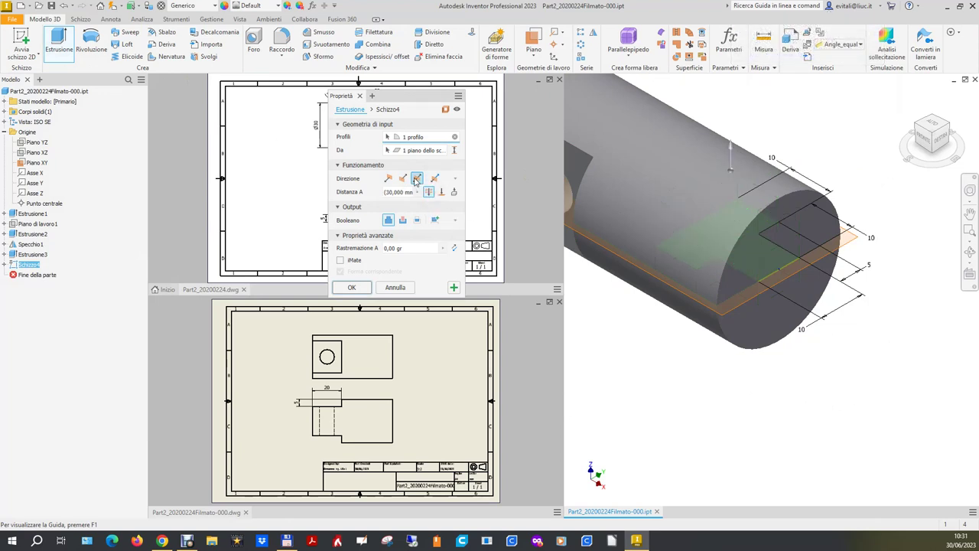
{"action": "left_click", "coordinate": [404, 221]}
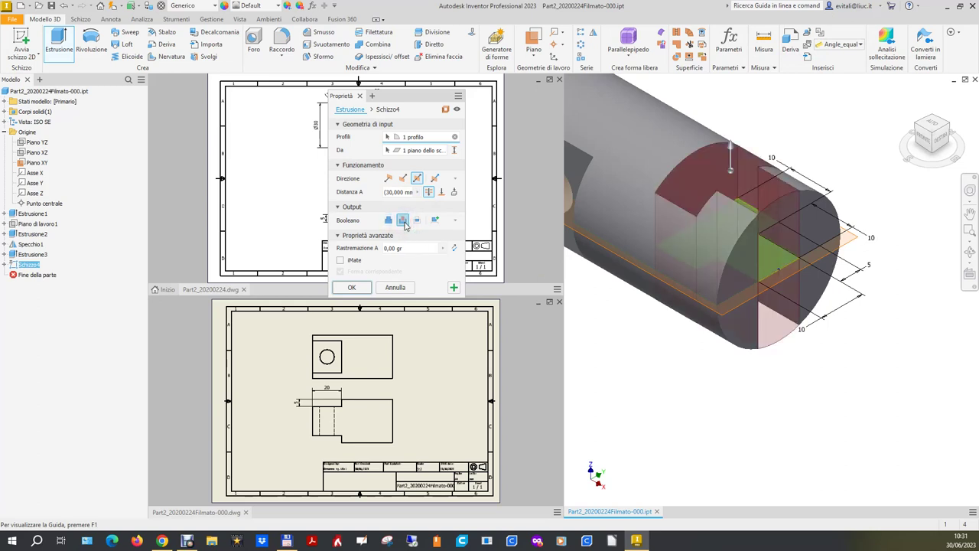
{"action": "left_click", "coordinate": [352, 287]}
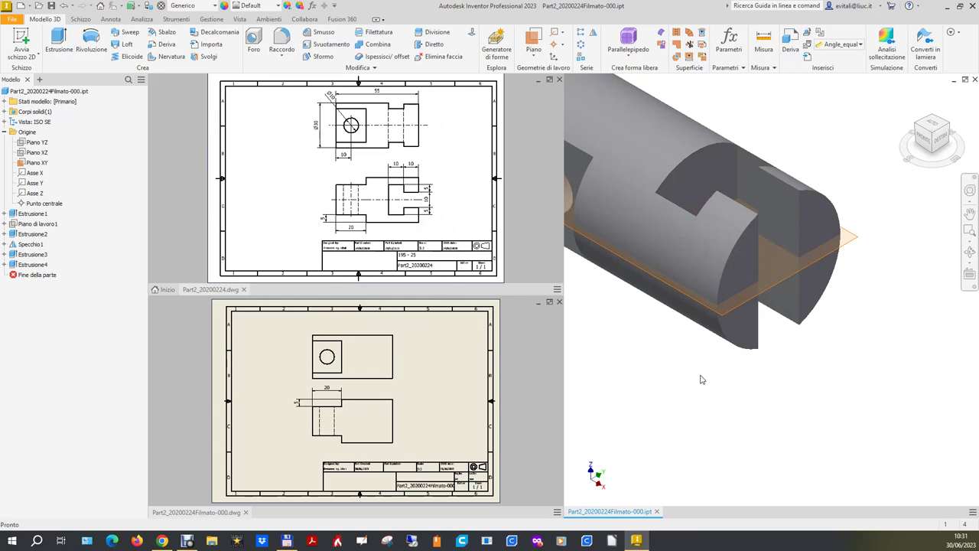
{"action": "left_click", "coordinate": [543, 401]}
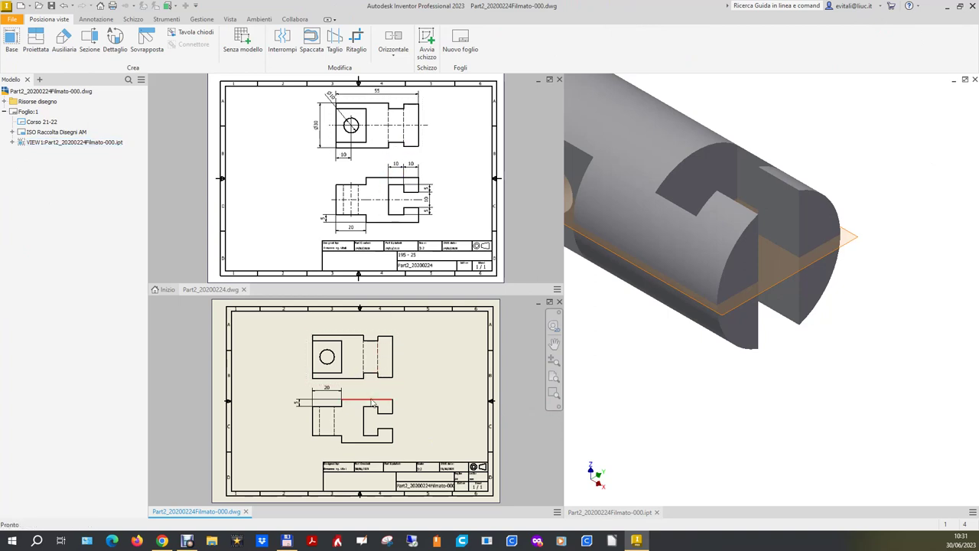
Step: Return the part to its Home view and save the current view as the new Home
{"action": "left_click", "coordinate": [956, 354]}
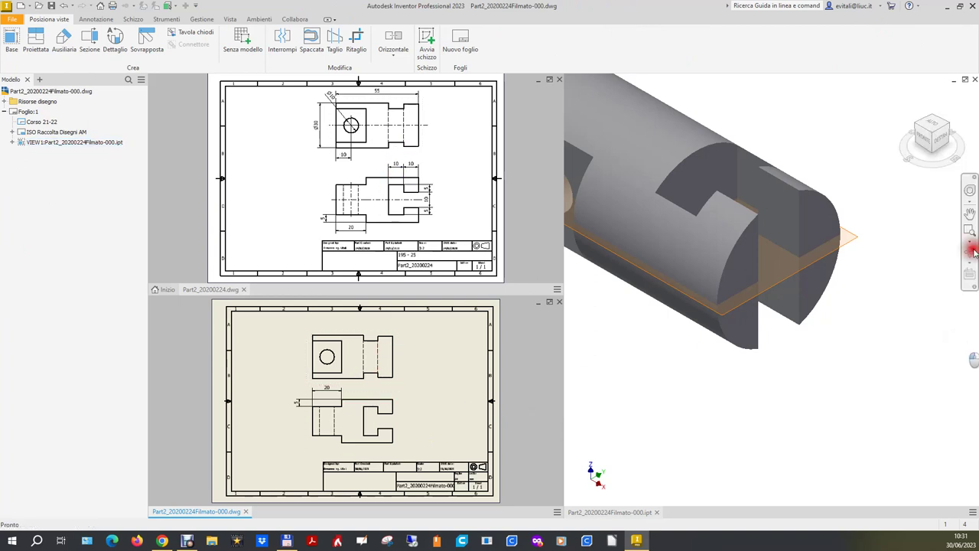
{"action": "left_click", "coordinate": [906, 95]}
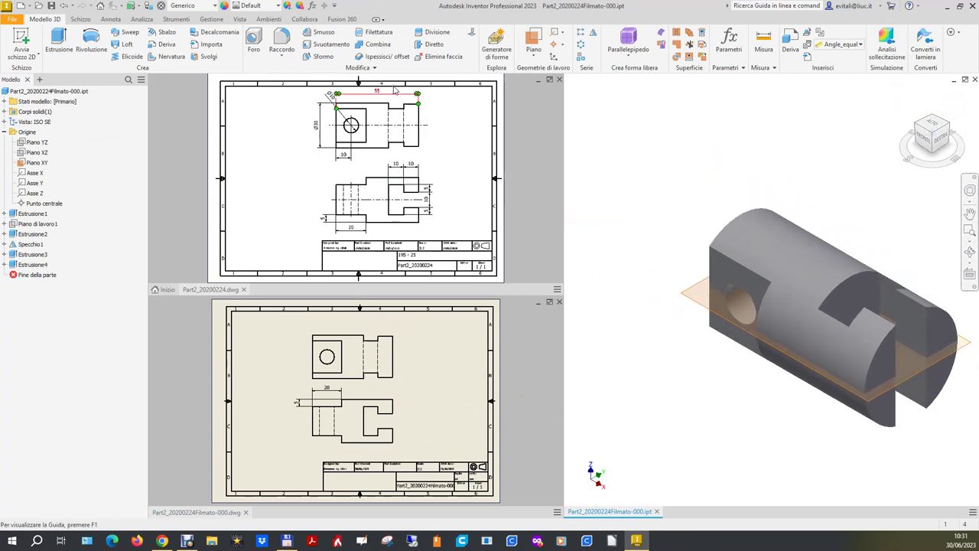
{"action": "right_click", "coordinate": [34, 163]}
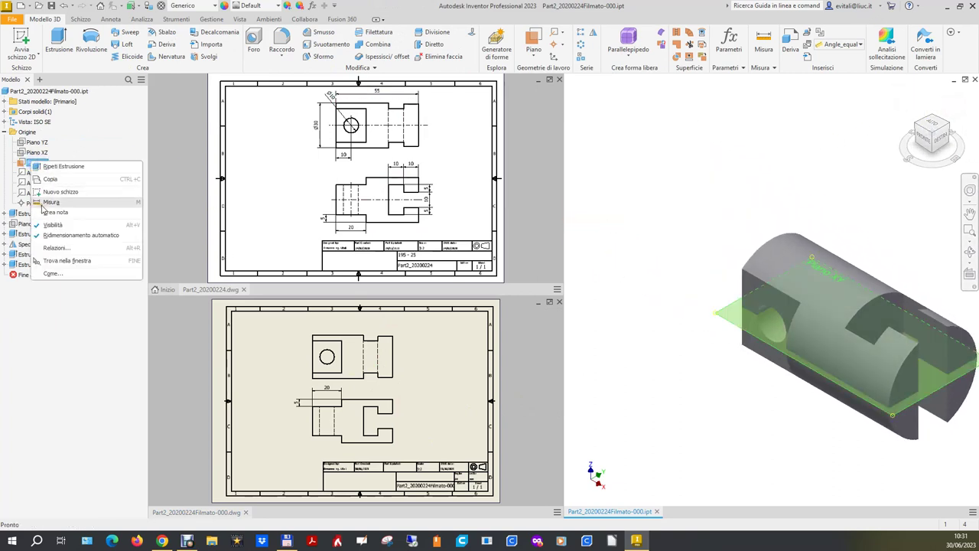
{"action": "left_click", "coordinate": [47, 224]}
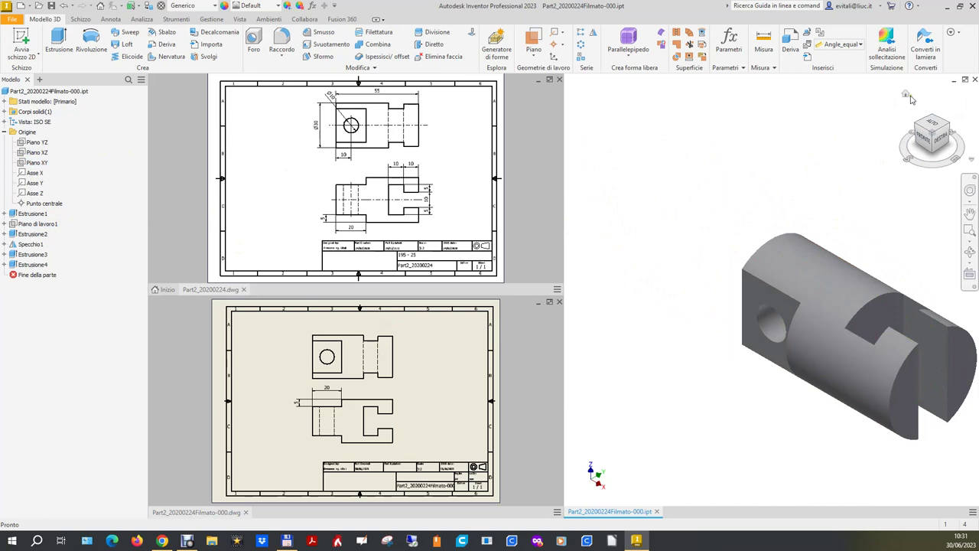
{"action": "left_click", "coordinate": [908, 96]}
{"action": "right_click", "coordinate": [907, 97]}
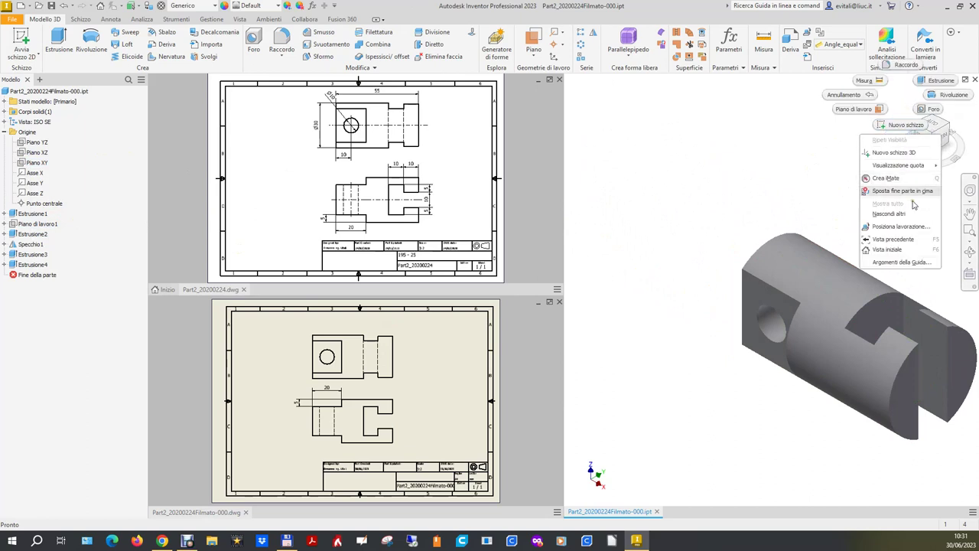
{"action": "left_click", "coordinate": [840, 166]}
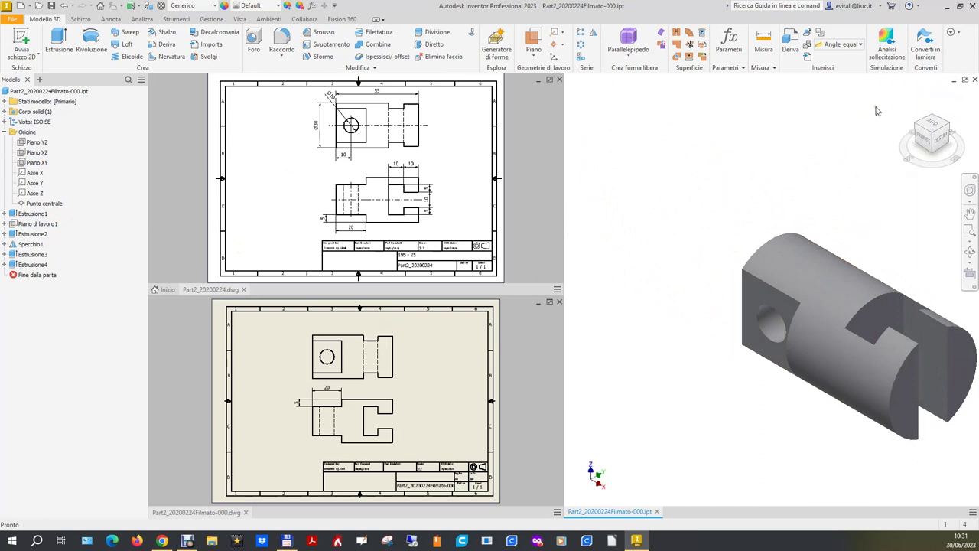
{"action": "right_click", "coordinate": [907, 97]}
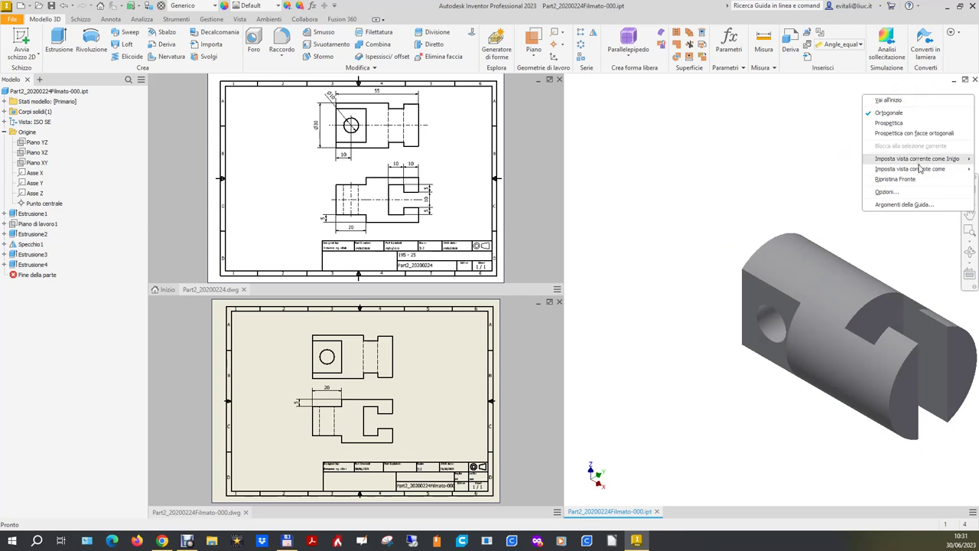
{"action": "mouse_move", "coordinate": [917, 158]}
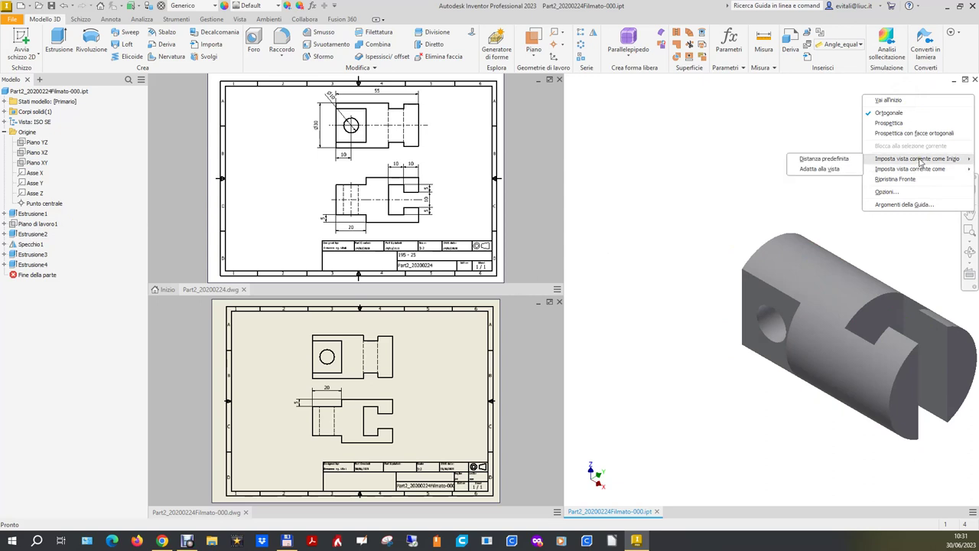
{"action": "left_click", "coordinate": [833, 168]}
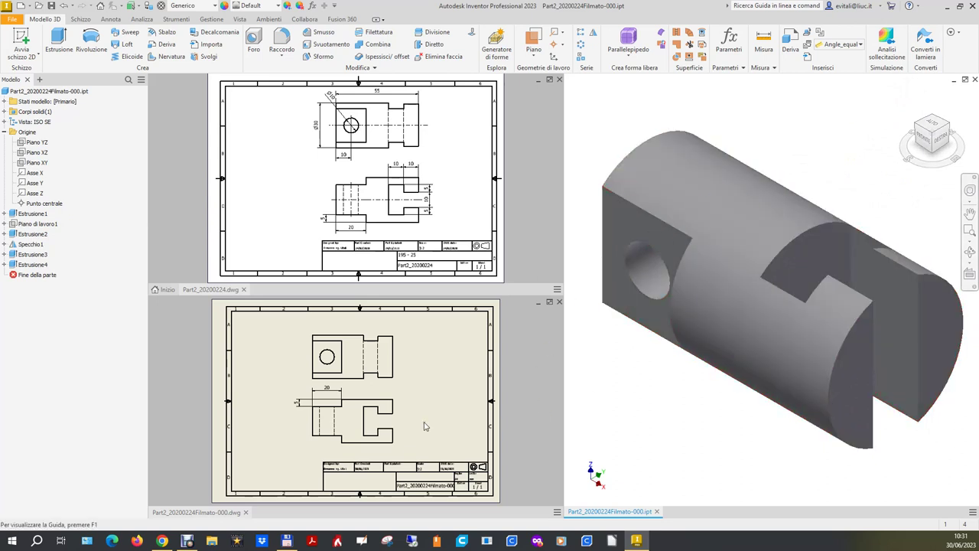
{"action": "left_click", "coordinate": [48, 14]}
Step: Add a horizontal centreline between two edges through the circle in the lower view
{"action": "left_click", "coordinate": [48, 15]}
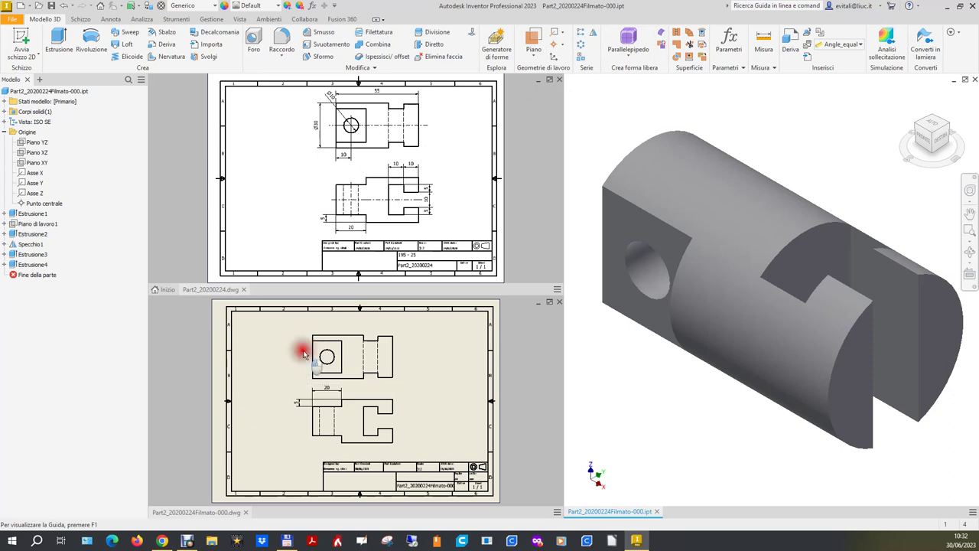
{"action": "left_click", "coordinate": [247, 344]}
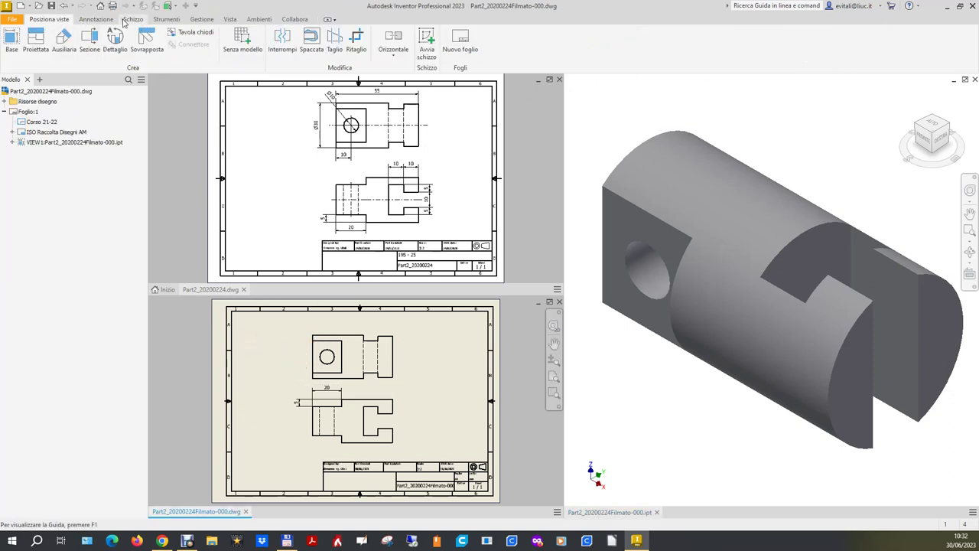
{"action": "left_click", "coordinate": [95, 19]}
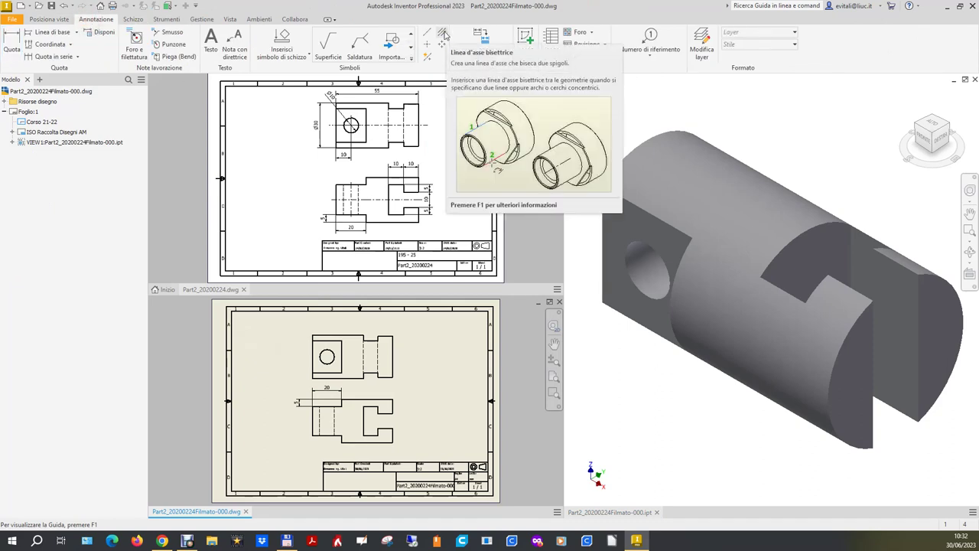
{"action": "left_click", "coordinate": [442, 33]}
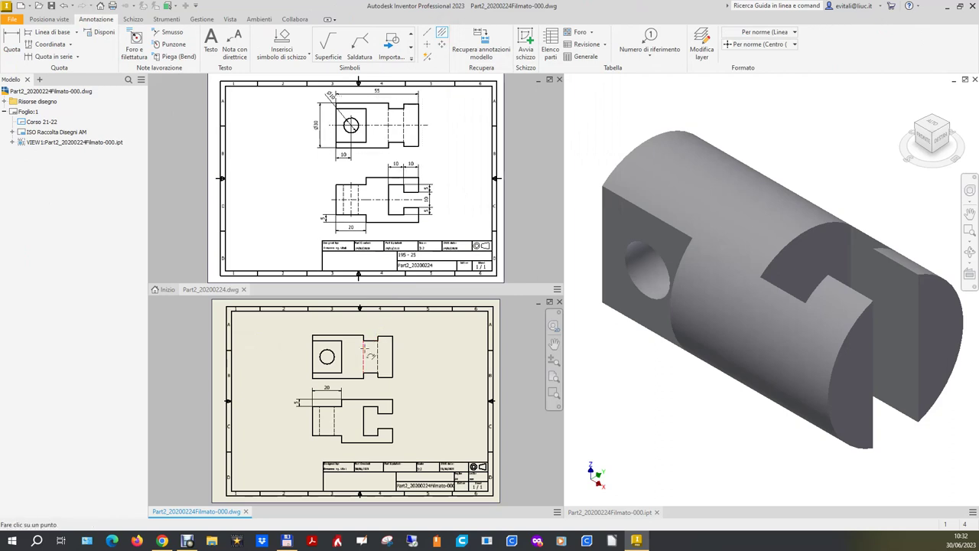
{"action": "left_click", "coordinate": [377, 350]}
{"action": "left_click", "coordinate": [352, 378]}
{"action": "left_click", "coordinate": [344, 335]}
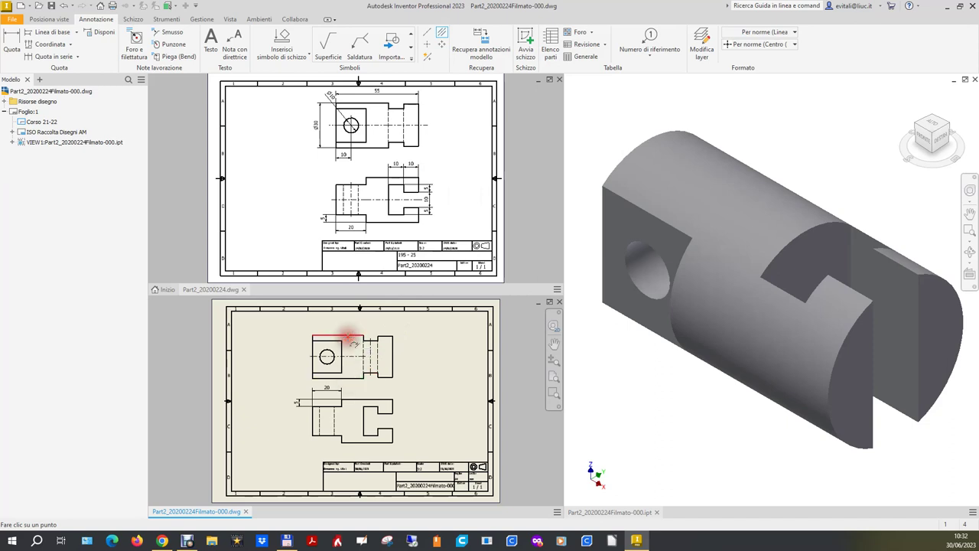
{"action": "key", "text": "Escape"}
Step: Check the new centreline, then add a centre mark to the circle
{"action": "scroll", "coordinate": [361, 359], "scroll_direction": "up", "scroll_amount": 4}
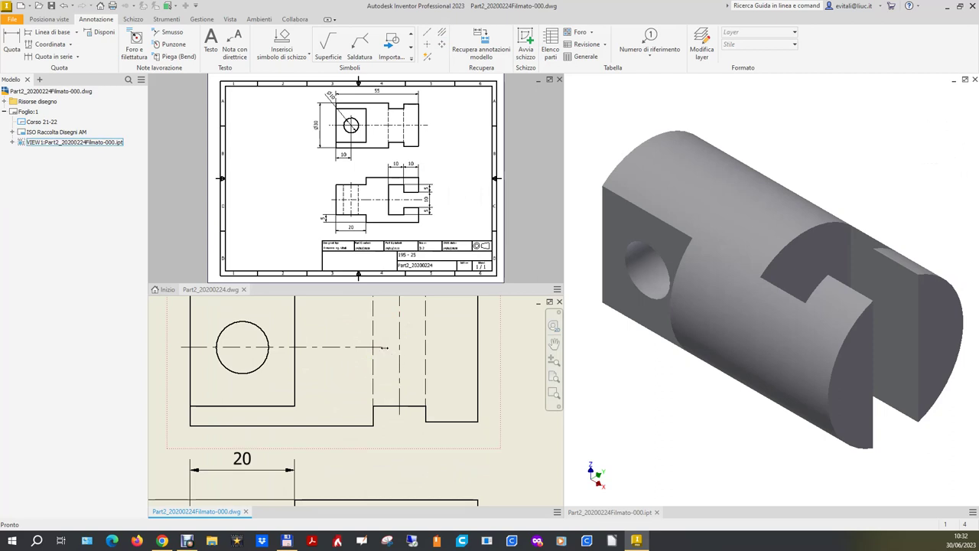
{"action": "left_click", "coordinate": [384, 349]}
{"action": "scroll", "coordinate": [474, 381], "scroll_direction": "down", "scroll_amount": 2}
{"action": "scroll", "coordinate": [475, 380], "scroll_direction": "down", "scroll_amount": 2}
{"action": "left_click", "coordinate": [470, 411]}
{"action": "left_click", "coordinate": [426, 45]}
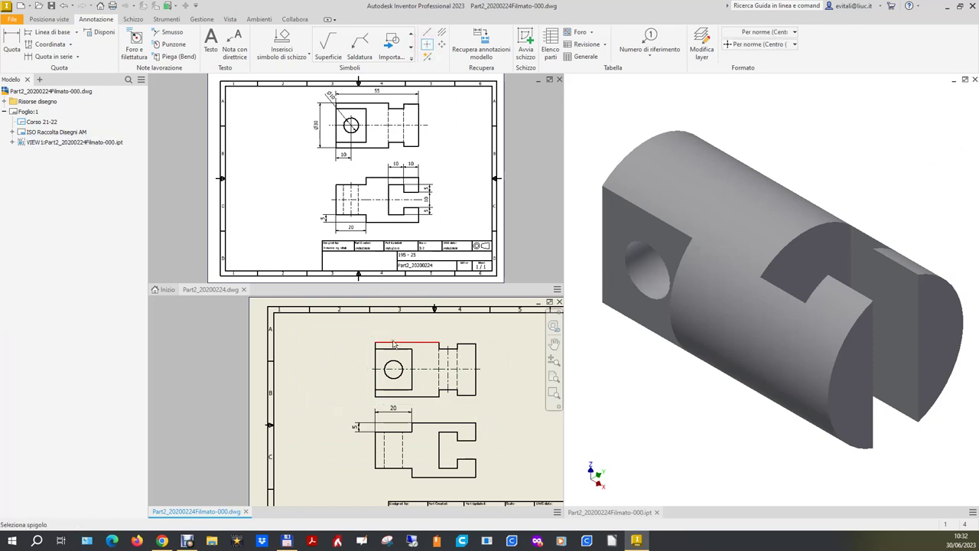
{"action": "left_click", "coordinate": [396, 365]}
Step: Add a centreline between the hole's two hidden lines
{"action": "left_click", "coordinate": [440, 33]}
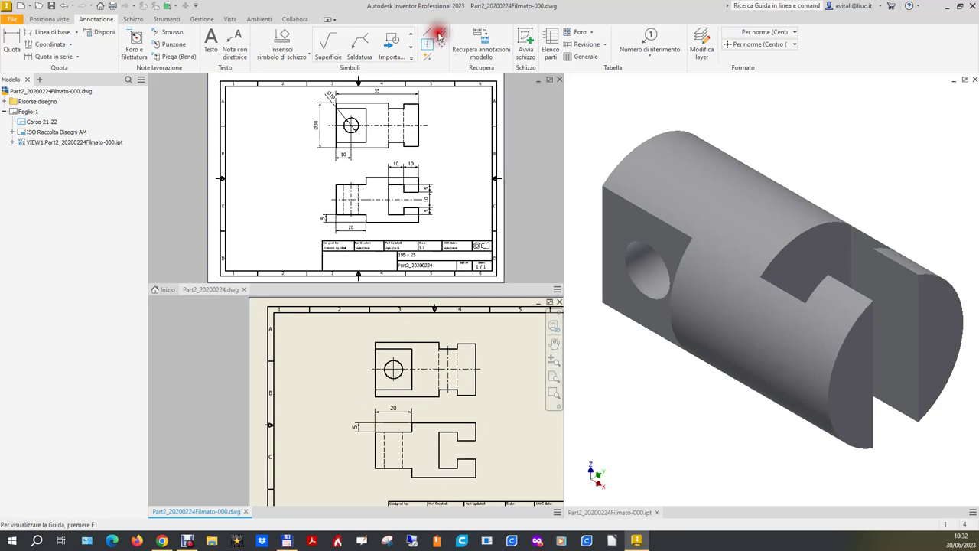
{"action": "left_click", "coordinate": [384, 443]}
{"action": "left_click", "coordinate": [401, 443]}
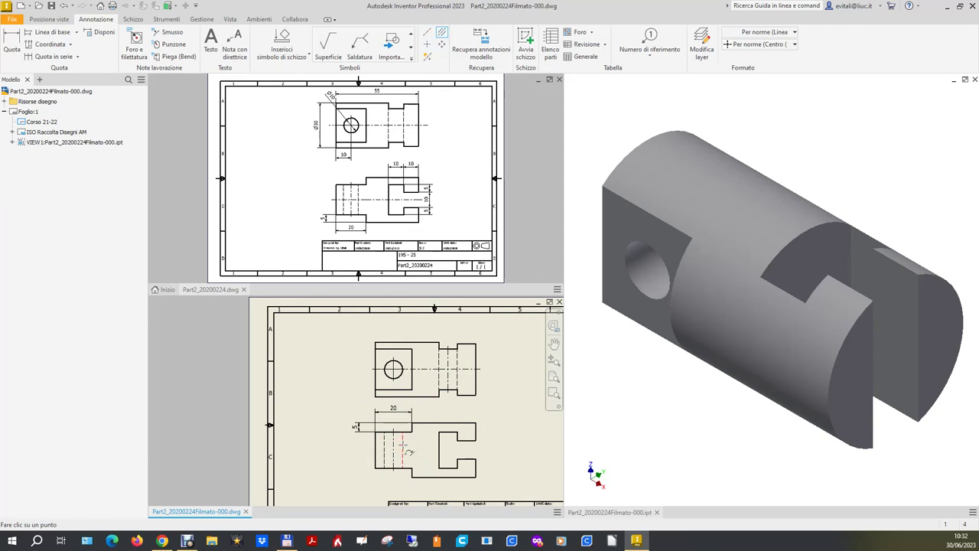
{"action": "key", "text": "Escape"}
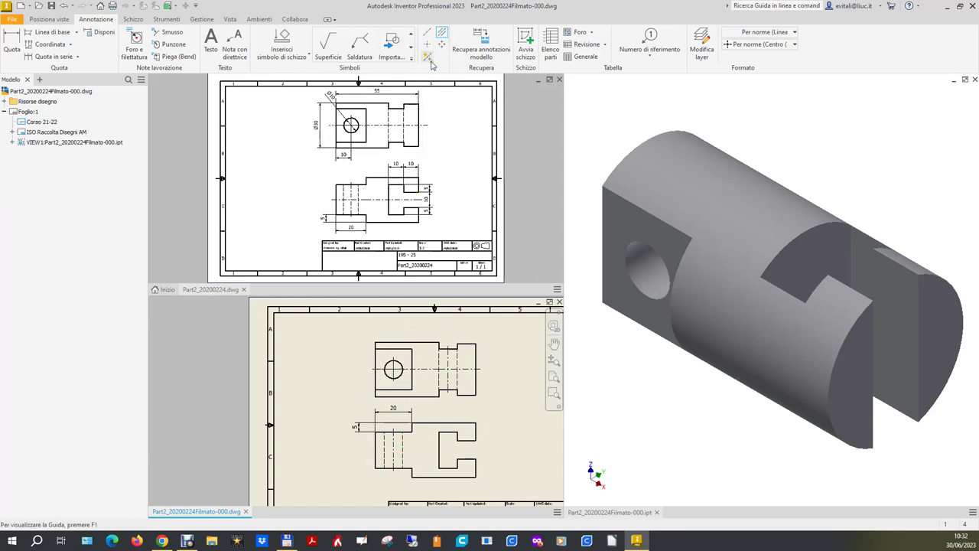
Step: Add the slot's centreline and extend the centreline left past the part's end
{"action": "key", "text": "Return"}
{"action": "left_click", "coordinate": [440, 476]}
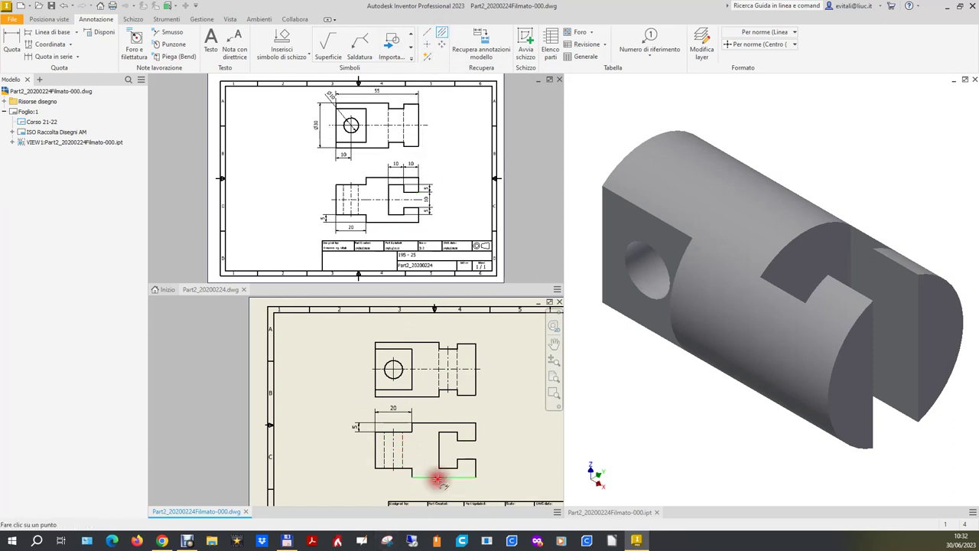
{"action": "left_click", "coordinate": [442, 423]}
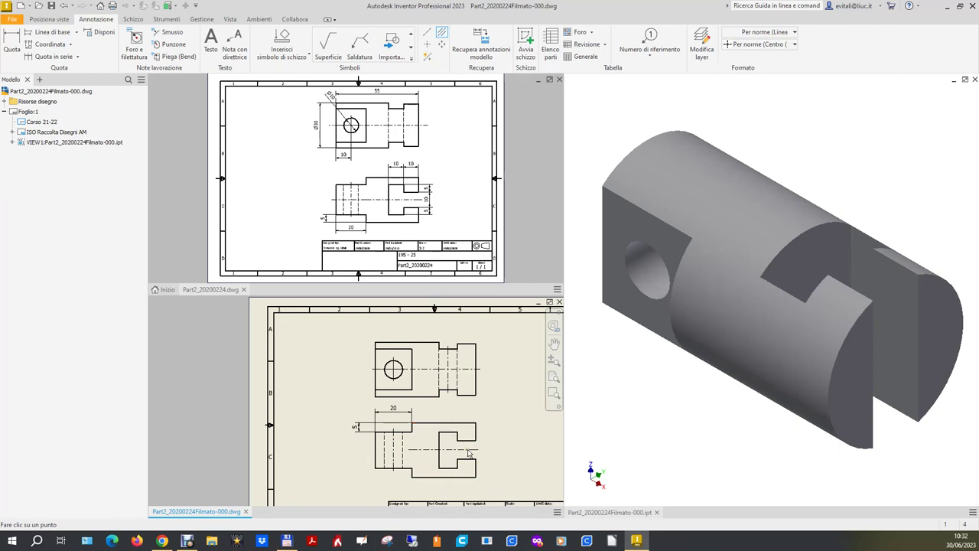
{"action": "key", "text": "Escape"}
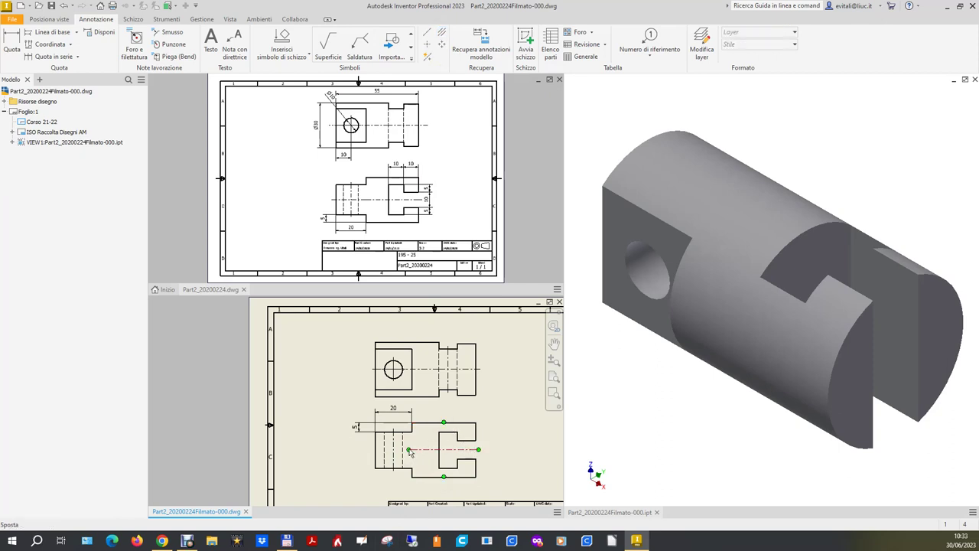
{"action": "left_click_drag", "start_coordinate": [410, 450], "coordinate": [358, 458]}
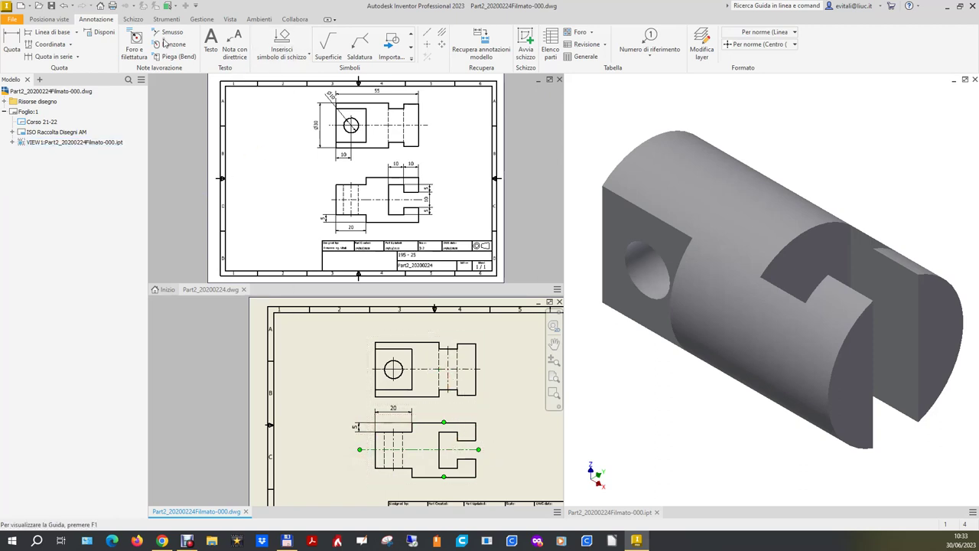
Step: Dimension the notch with two 10 widths placed above it
{"action": "left_click", "coordinate": [12, 43]}
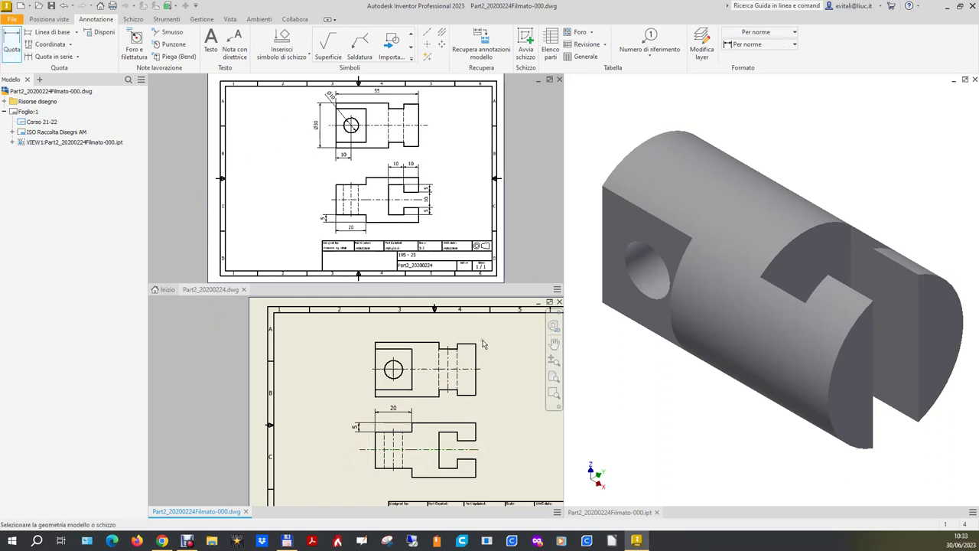
{"action": "left_click", "coordinate": [449, 431]}
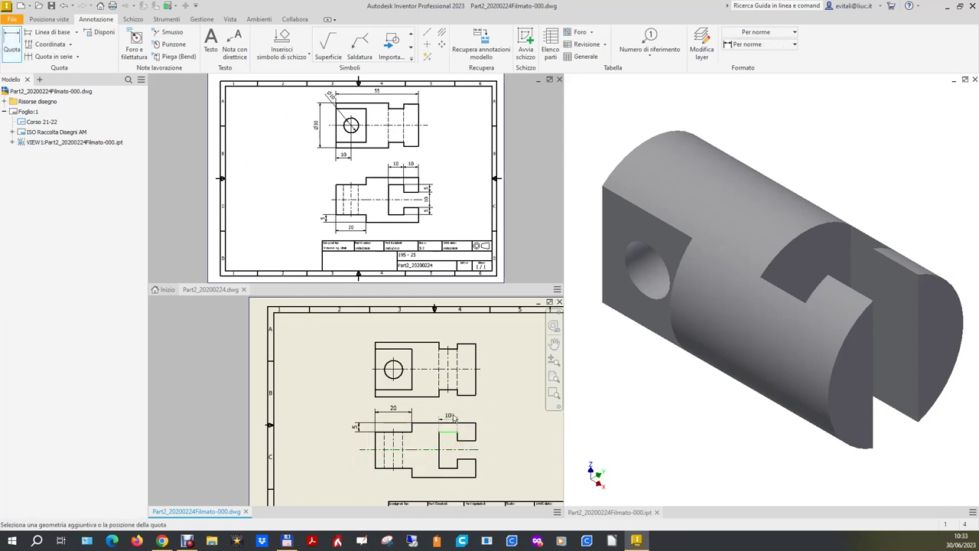
{"action": "left_click", "coordinate": [453, 413]}
{"action": "left_click", "coordinate": [466, 440]}
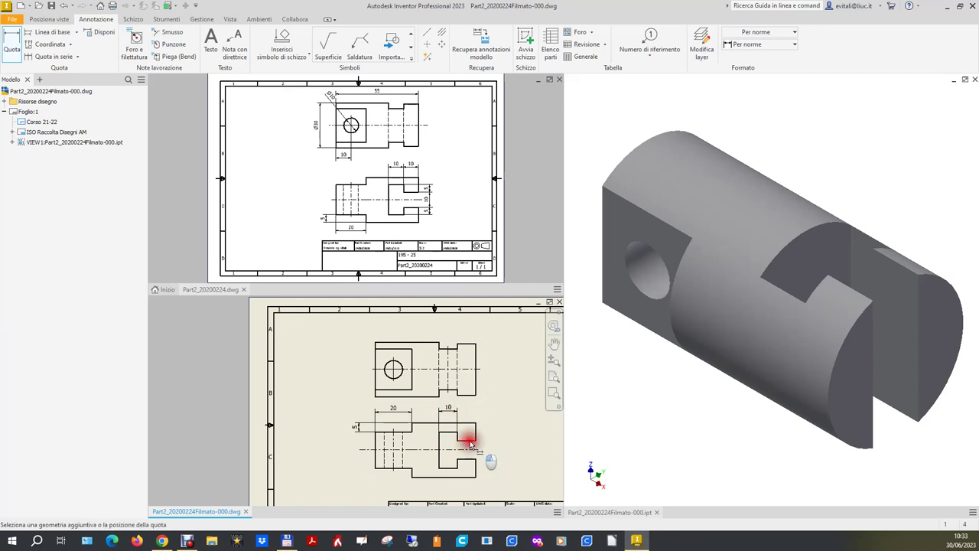
{"action": "left_click", "coordinate": [476, 413]}
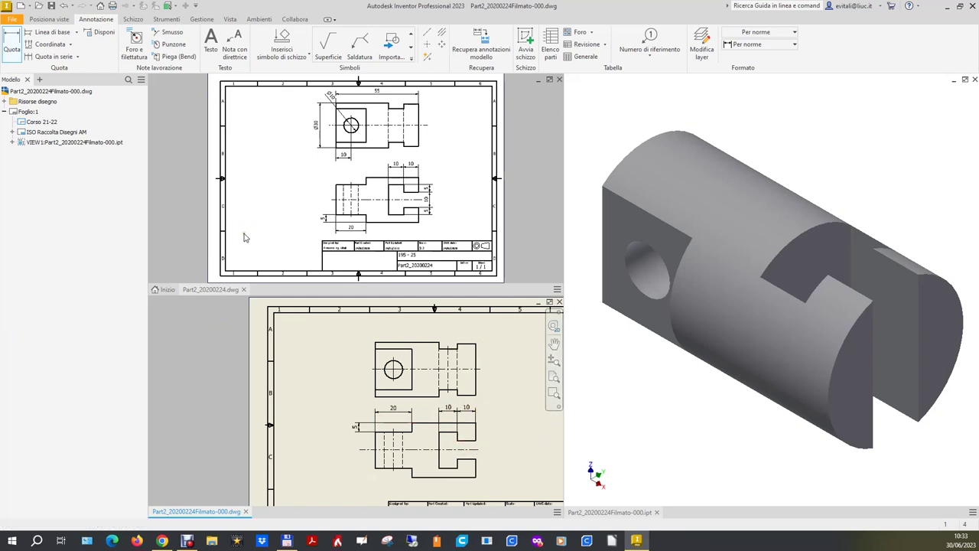
Step: Add the 5, 10 and 5 vertical heights beside the notch
{"action": "scroll", "coordinate": [459, 442], "scroll_direction": "up", "scroll_amount": 5}
{"action": "left_click", "coordinate": [455, 442]}
{"action": "scroll", "coordinate": [454, 438], "scroll_direction": "down", "scroll_amount": 3}
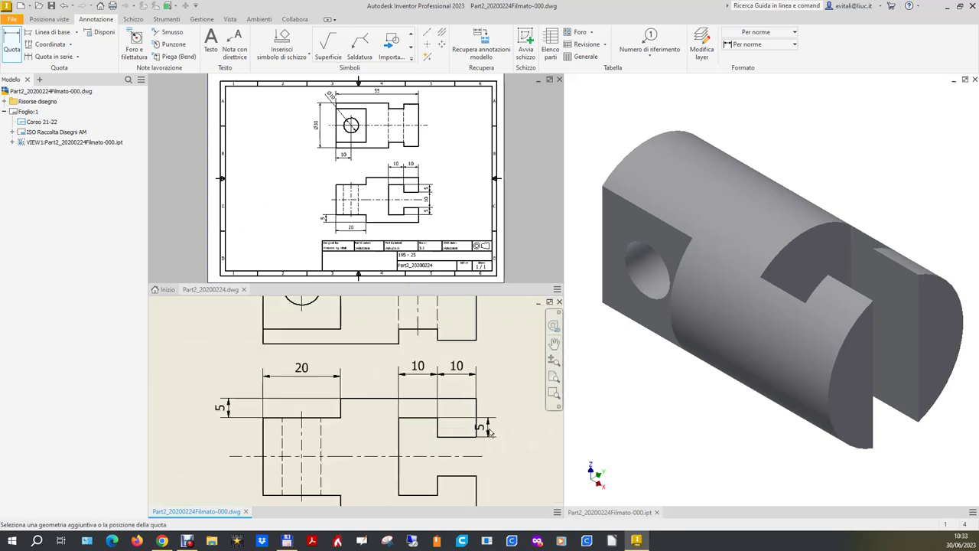
{"action": "left_click", "coordinate": [502, 429]}
{"action": "scroll", "coordinate": [461, 422], "scroll_direction": "down", "scroll_amount": 3}
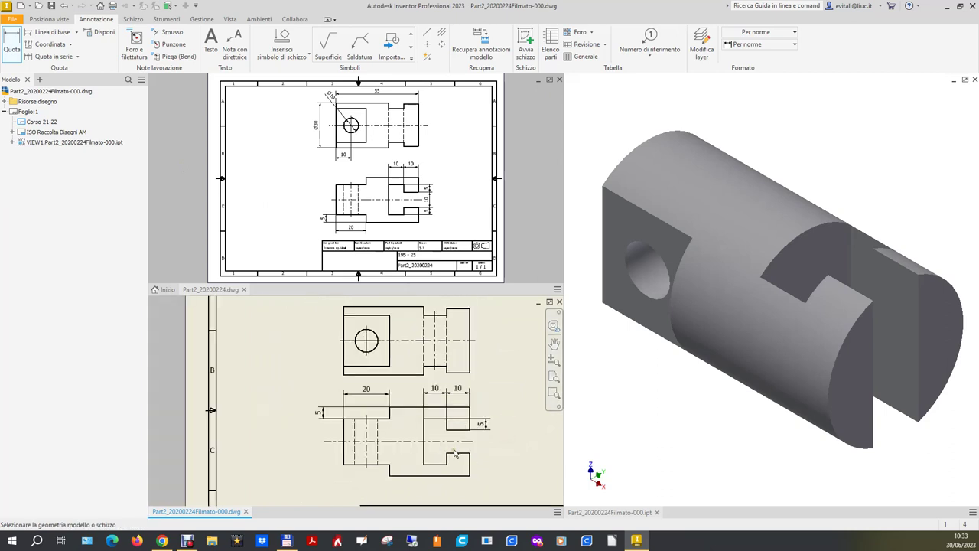
{"action": "left_click", "coordinate": [459, 452]}
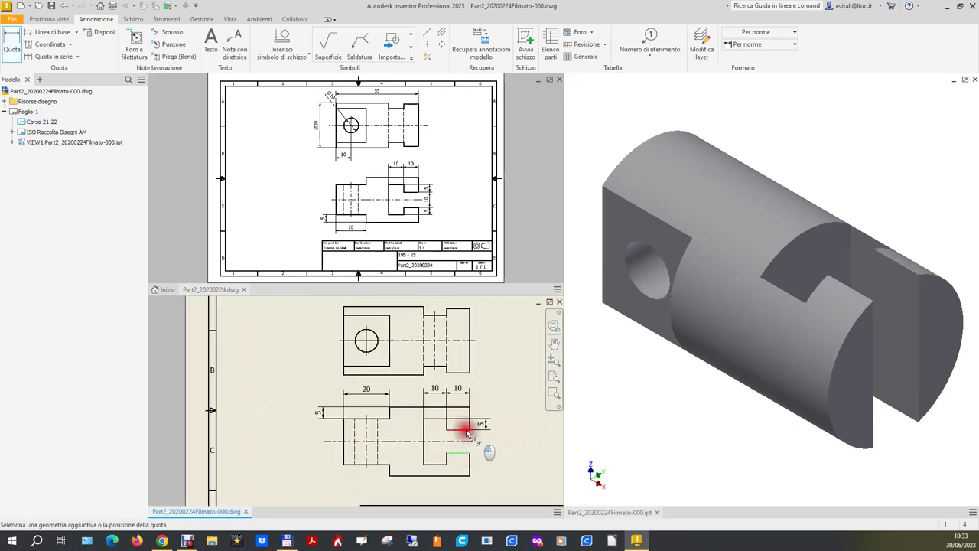
{"action": "left_click", "coordinate": [486, 451]}
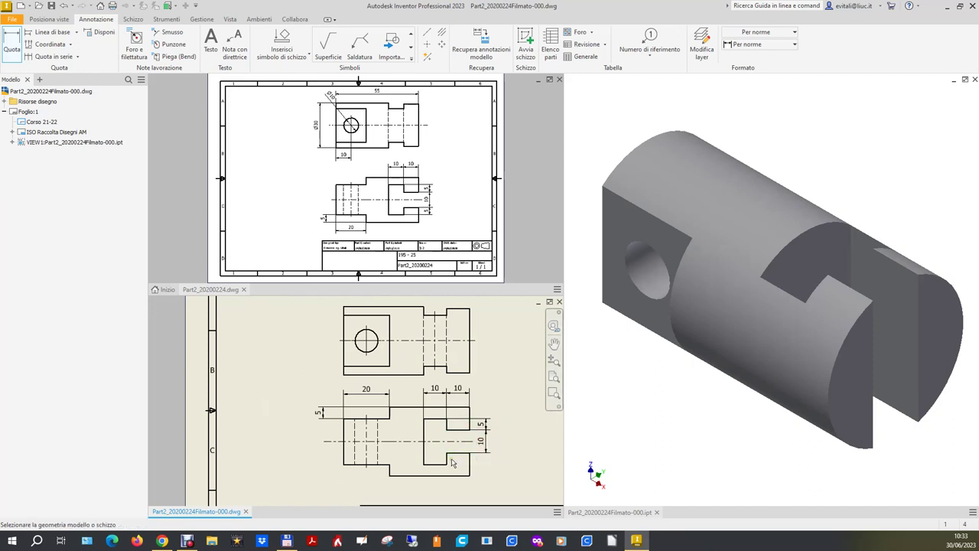
{"action": "left_click", "coordinate": [449, 462]}
{"action": "left_click", "coordinate": [484, 462]}
{"action": "scroll", "coordinate": [397, 433], "scroll_direction": "down", "scroll_amount": 2}
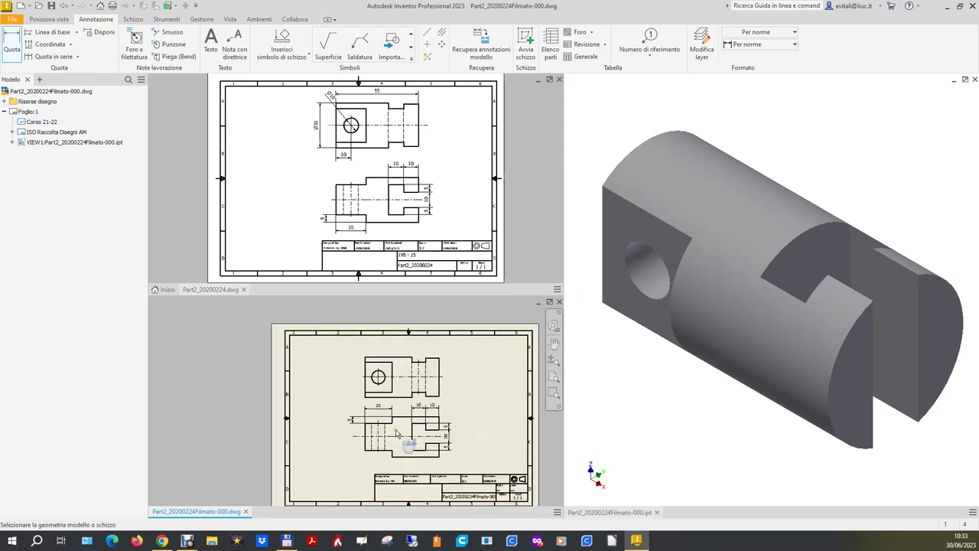
Step: Shift the views slightly up-left and add the 55 overall length above the upper view
{"action": "left_click", "coordinate": [403, 349]}
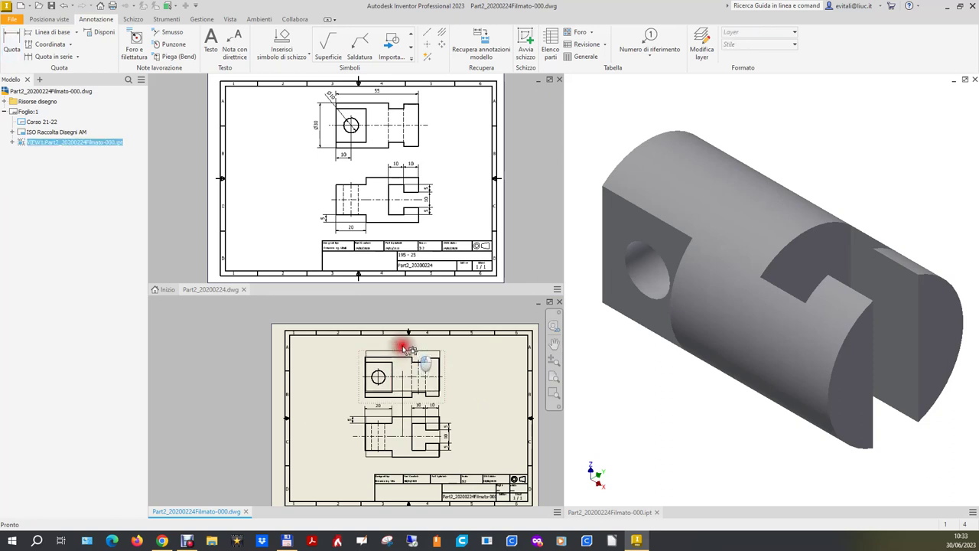
{"action": "left_click_drag", "start_coordinate": [408, 349], "coordinate": [403, 345]}
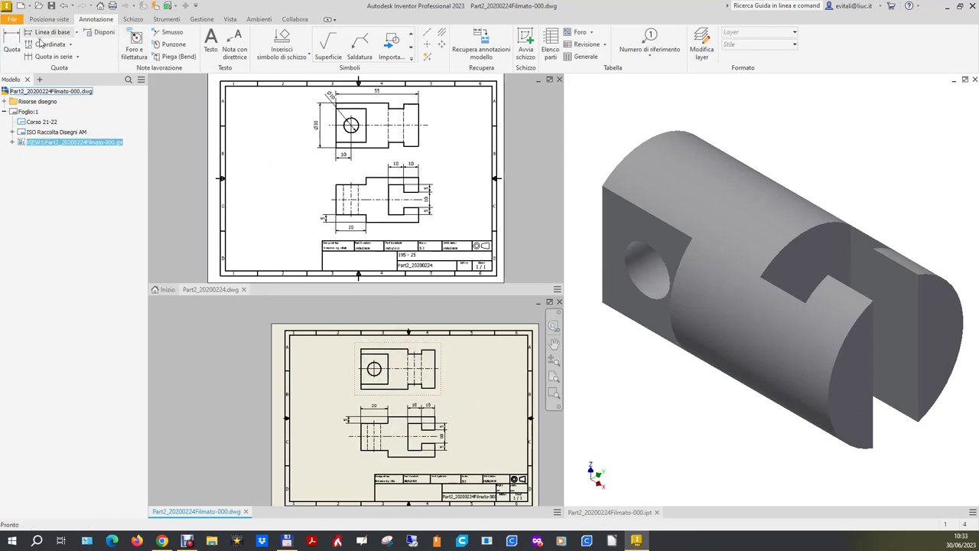
{"action": "left_click", "coordinate": [12, 43]}
{"action": "left_click", "coordinate": [362, 368]}
{"action": "left_click", "coordinate": [434, 351]}
{"action": "left_click", "coordinate": [432, 346]}
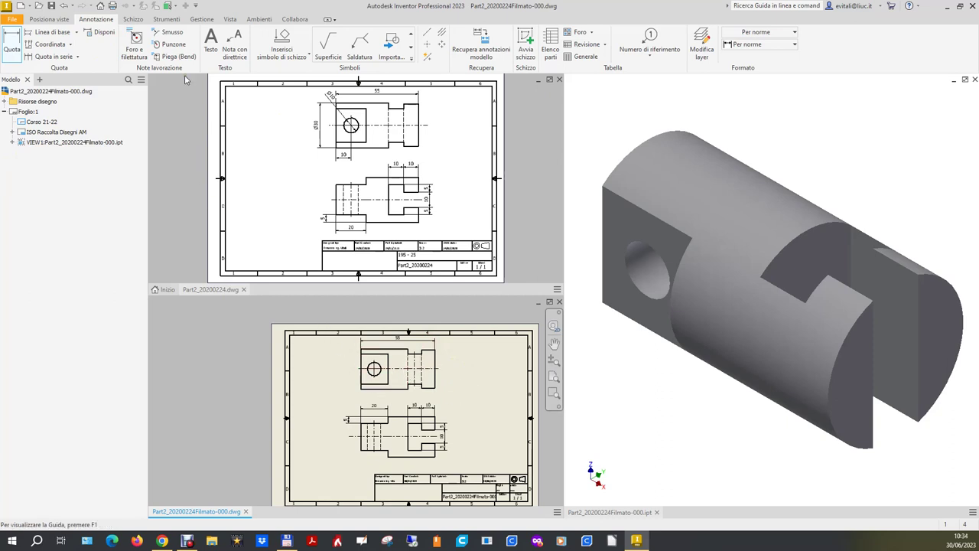
Step: Dimension the upper view's ø30 diameter and the ø10 hole
{"action": "left_click", "coordinate": [380, 389]}
{"action": "left_click", "coordinate": [394, 350]}
{"action": "left_click", "coordinate": [353, 361]}
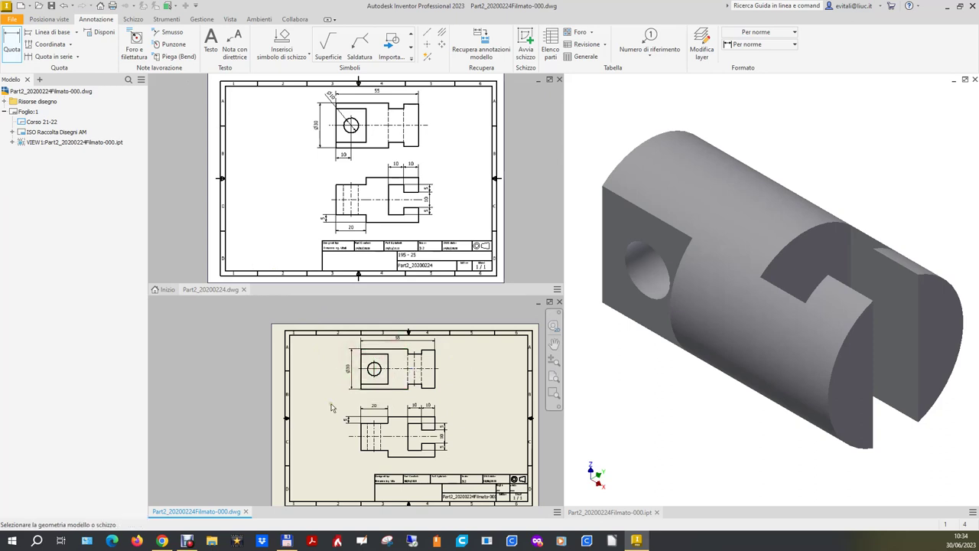
{"action": "key", "text": "Escape"}
{"action": "left_click", "coordinate": [12, 42]}
{"action": "left_click", "coordinate": [371, 364]}
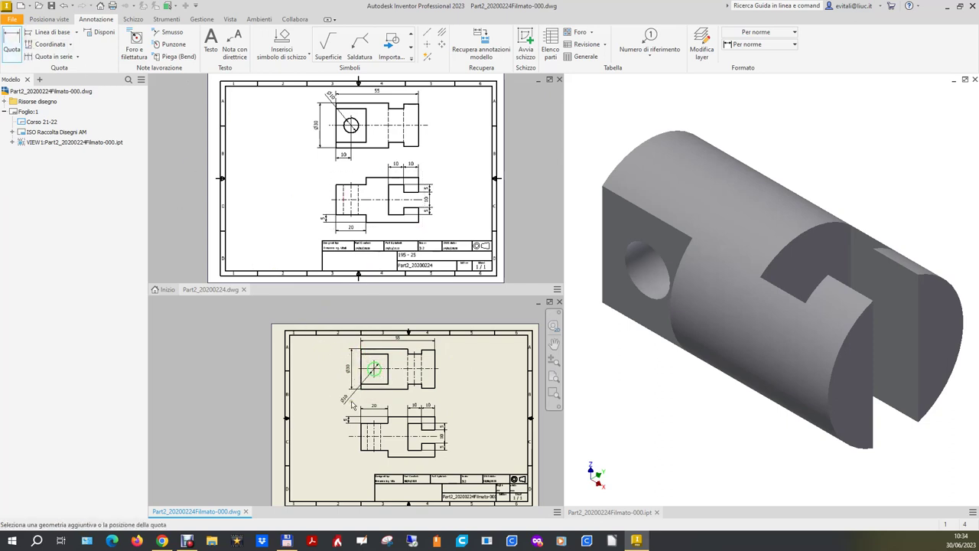
{"action": "left_click", "coordinate": [351, 401]}
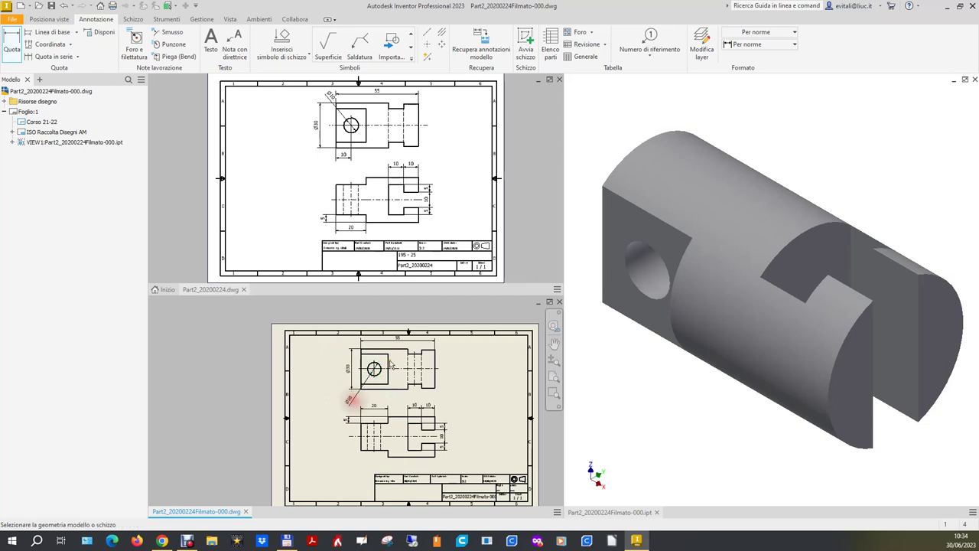
Step: Add a second 55 length below the upper view and fit the whole sheet in view
{"action": "left_click", "coordinate": [25, 51]}
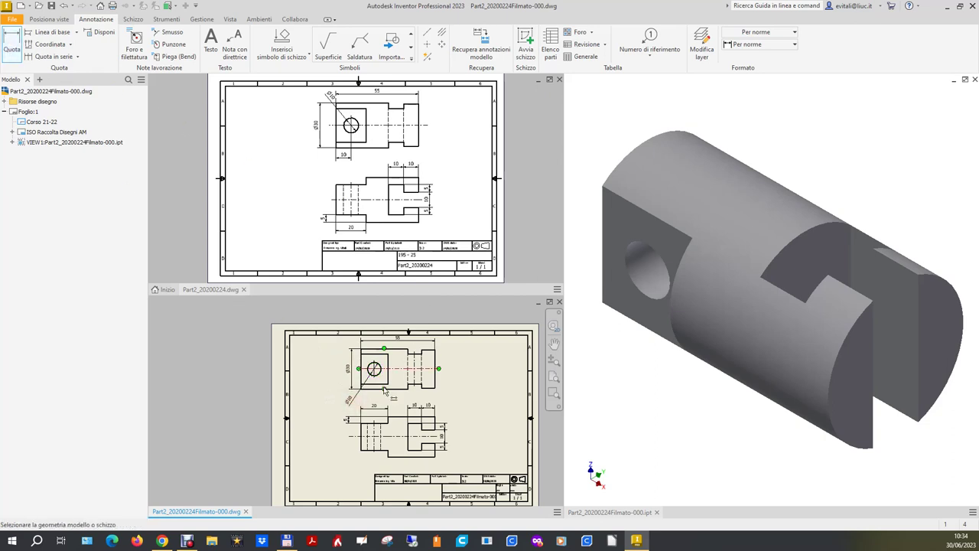
{"action": "scroll", "coordinate": [374, 394], "scroll_direction": "up", "scroll_amount": 2}
{"action": "left_click", "coordinate": [340, 343]}
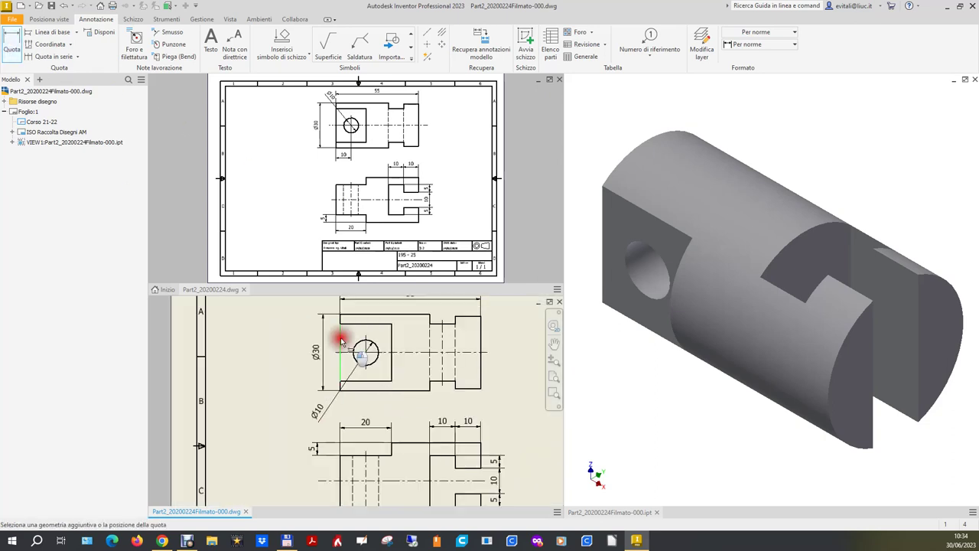
{"action": "left_click", "coordinate": [481, 342]}
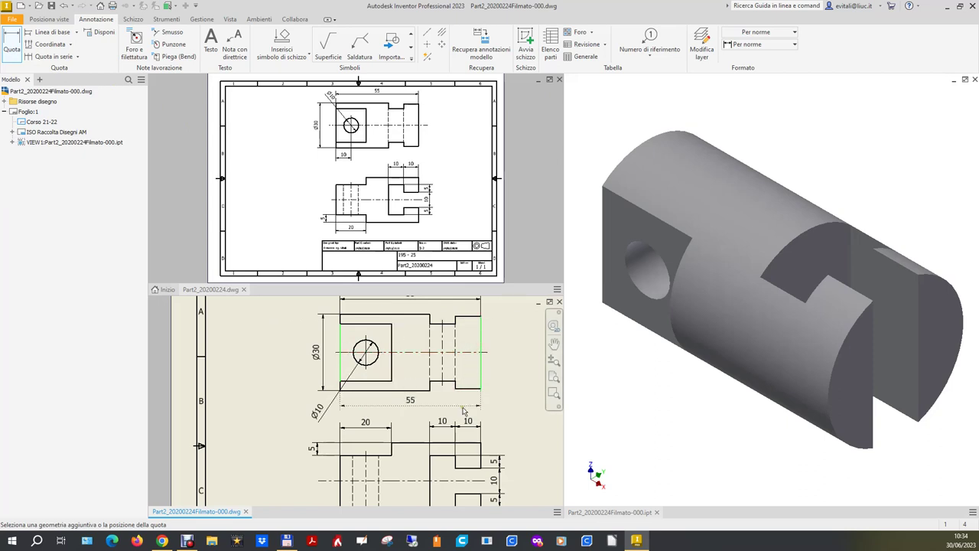
{"action": "left_click", "coordinate": [462, 407]}
{"action": "scroll", "coordinate": [394, 374], "scroll_direction": "down", "scroll_amount": 3}
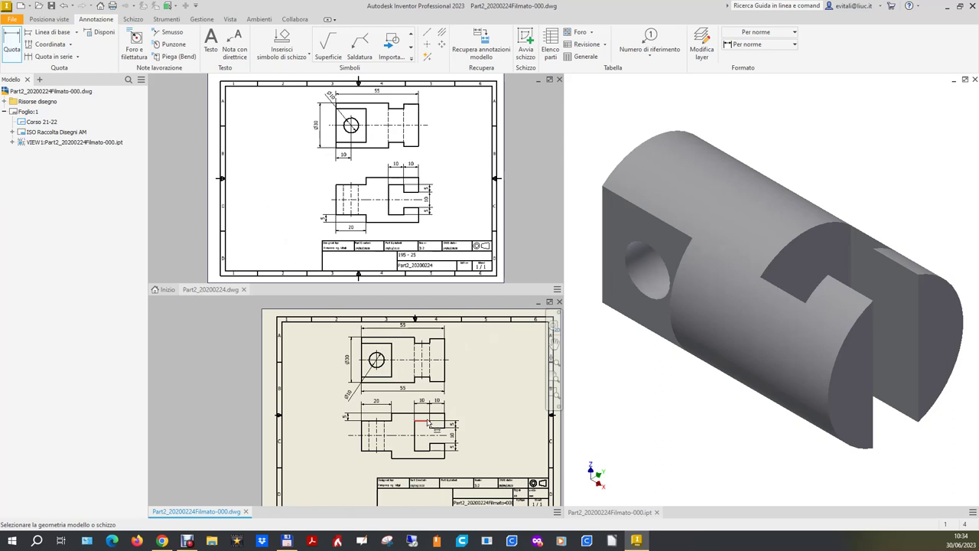
{"action": "left_click", "coordinate": [554, 376]}
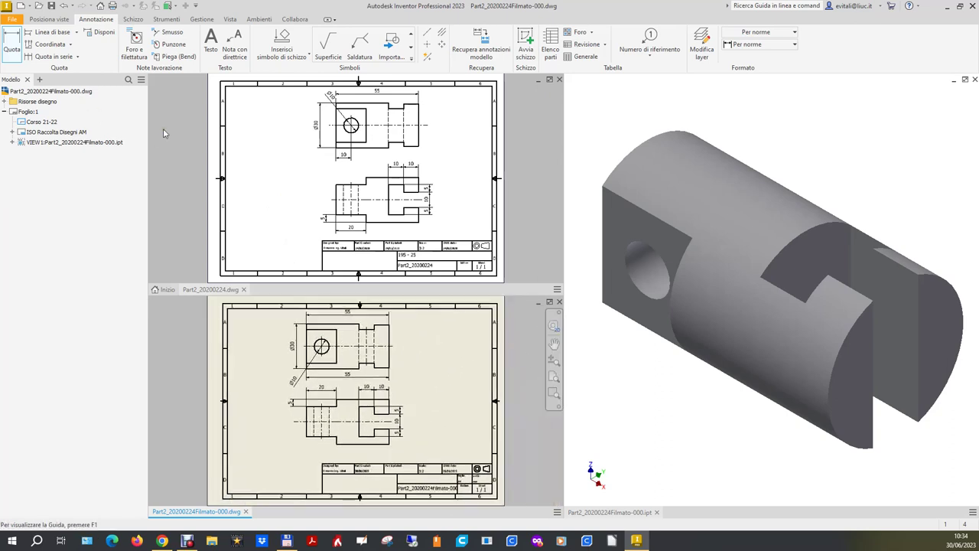
{"action": "left_click", "coordinate": [12, 18]}
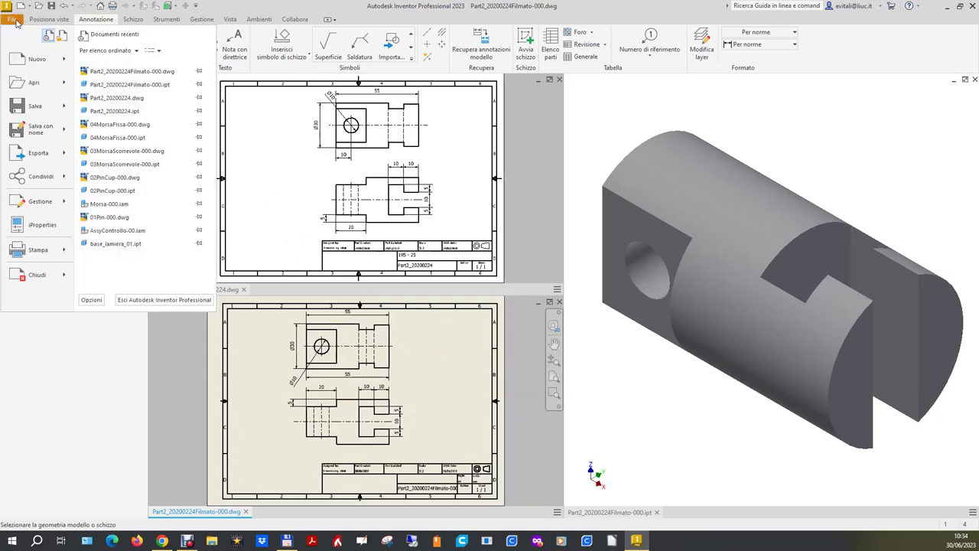
{"action": "mouse_move", "coordinate": [34, 128]}
{"action": "left_click", "coordinate": [30, 113]}
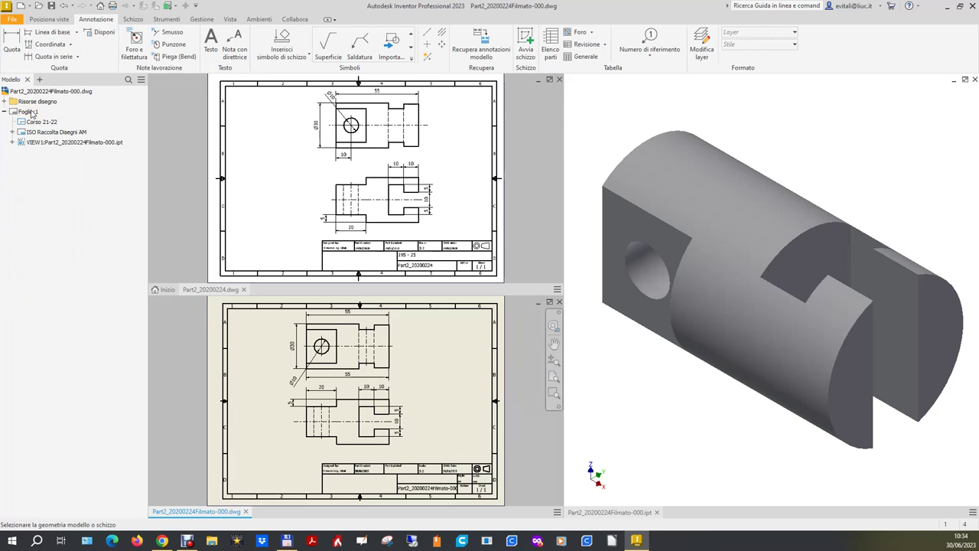